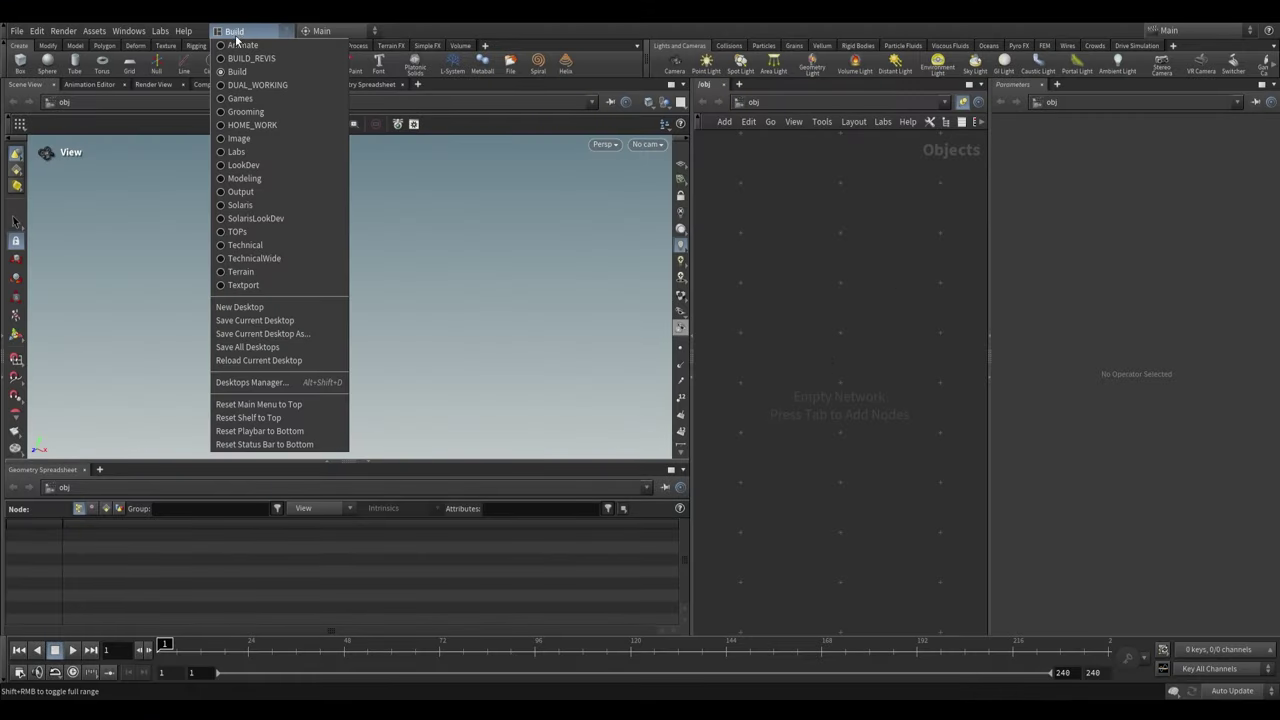
Switch to the Animate desktop, collapse the animation editor pane, and set the viewport layout to Single View
click(240, 45)
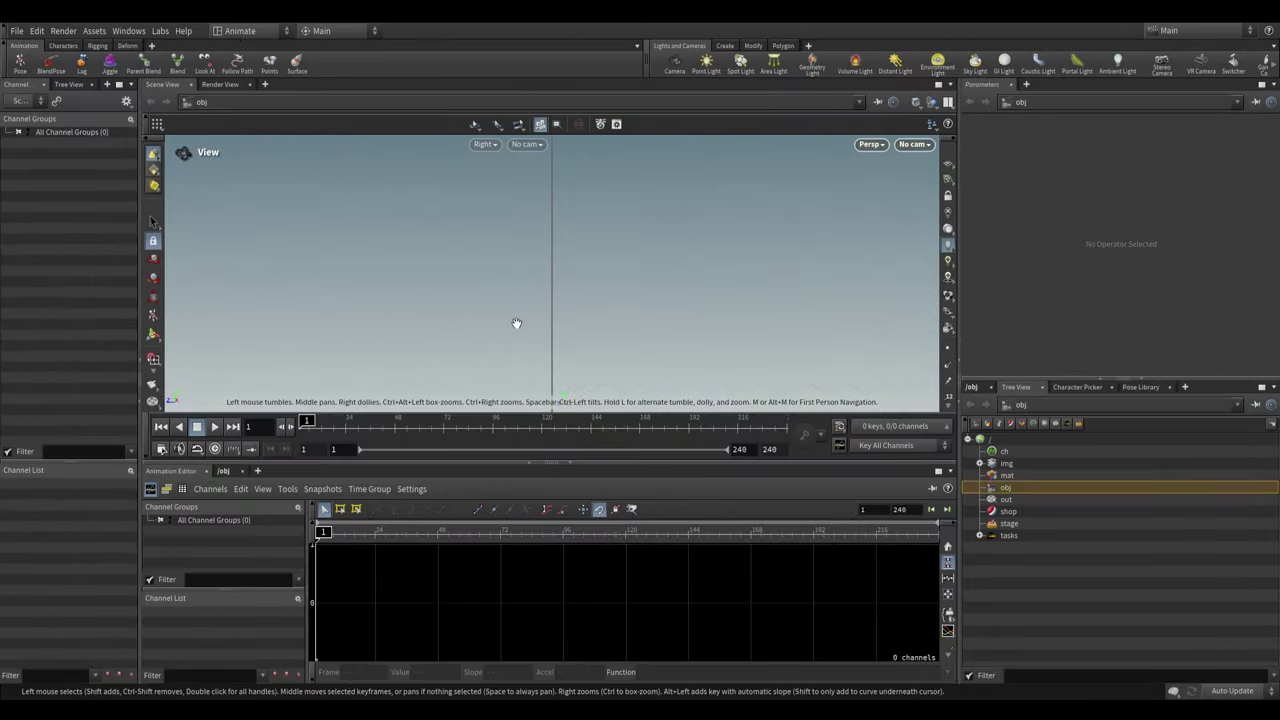
click(575, 468)
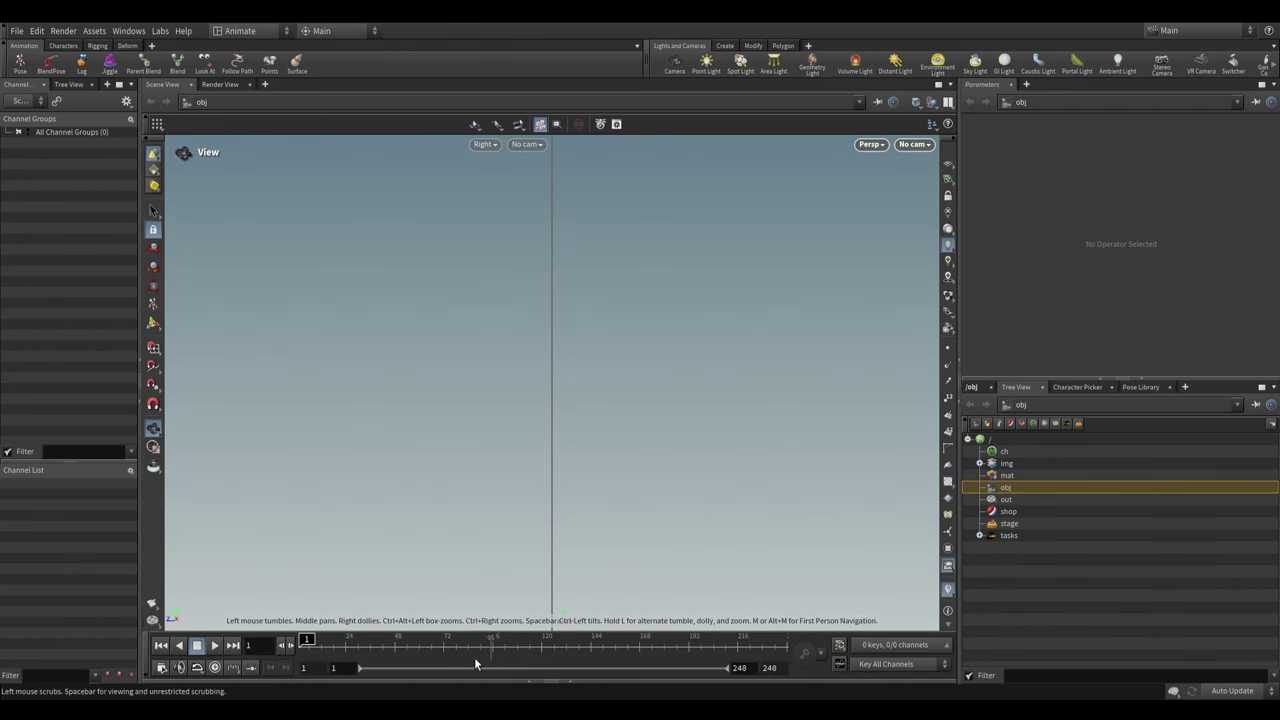
click(946, 102)
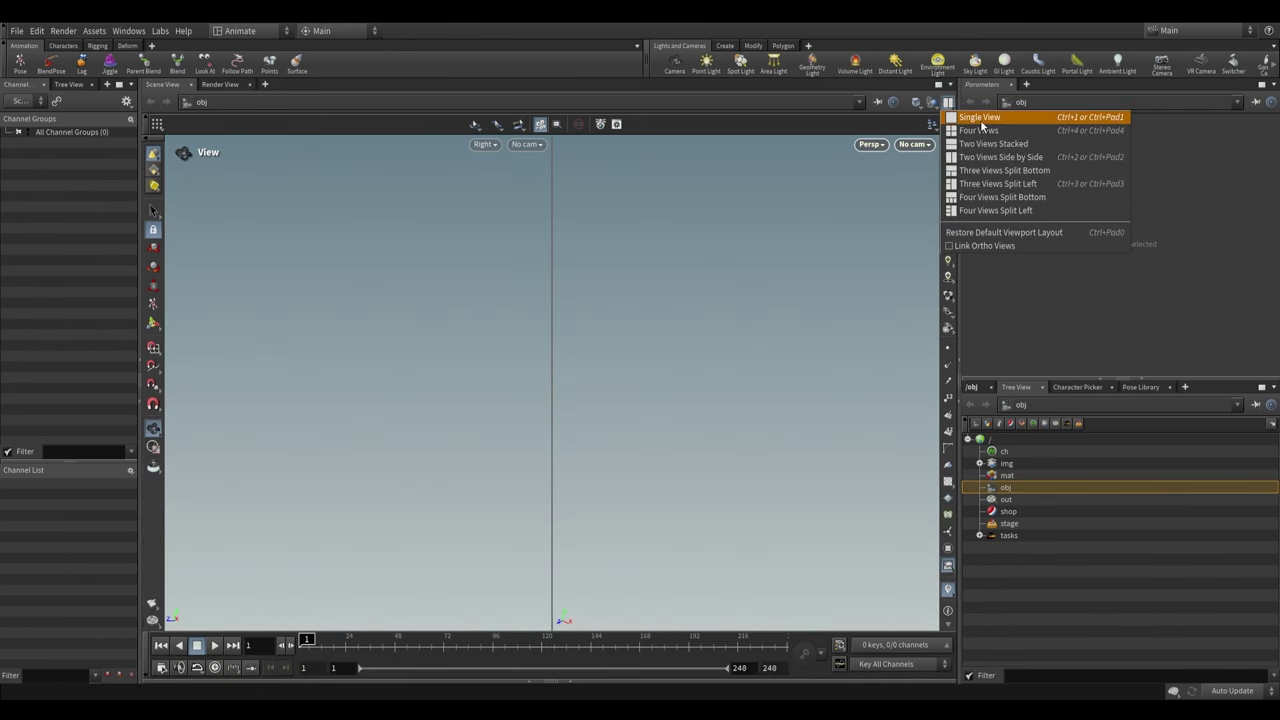
click(1000, 113)
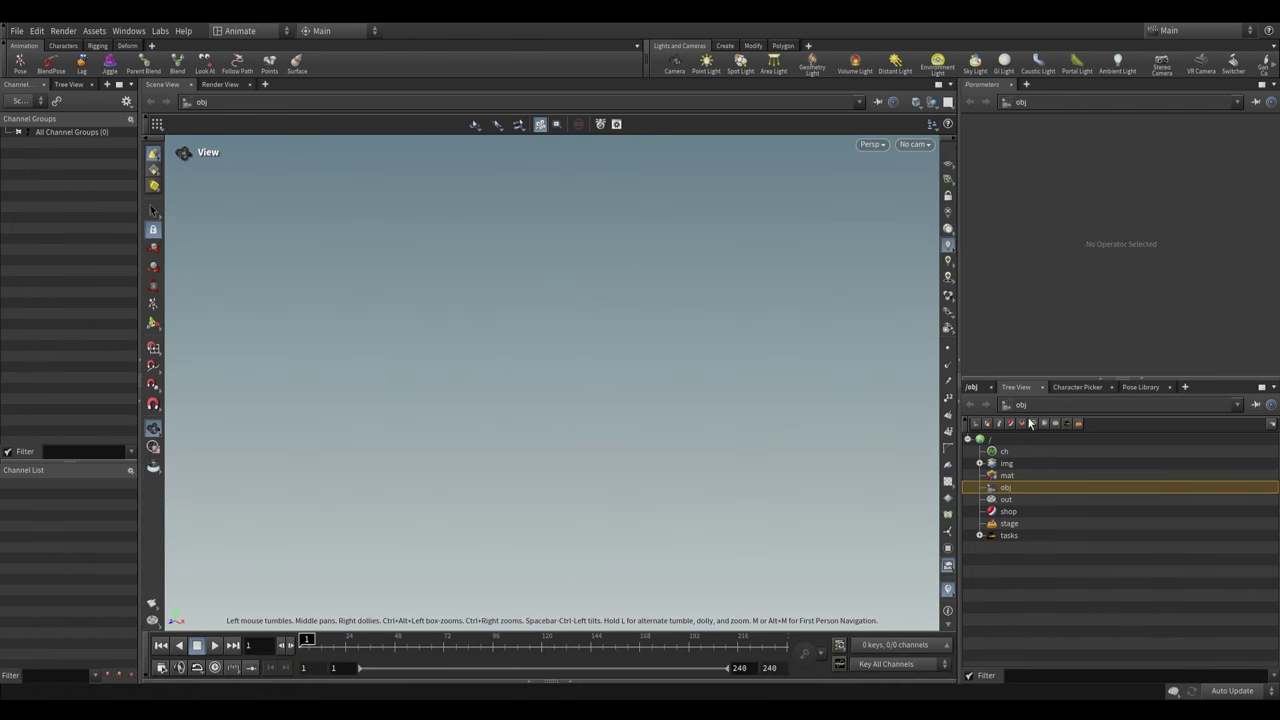
Show the object network and add a Test Geometry: Electra object to it
click(975, 388)
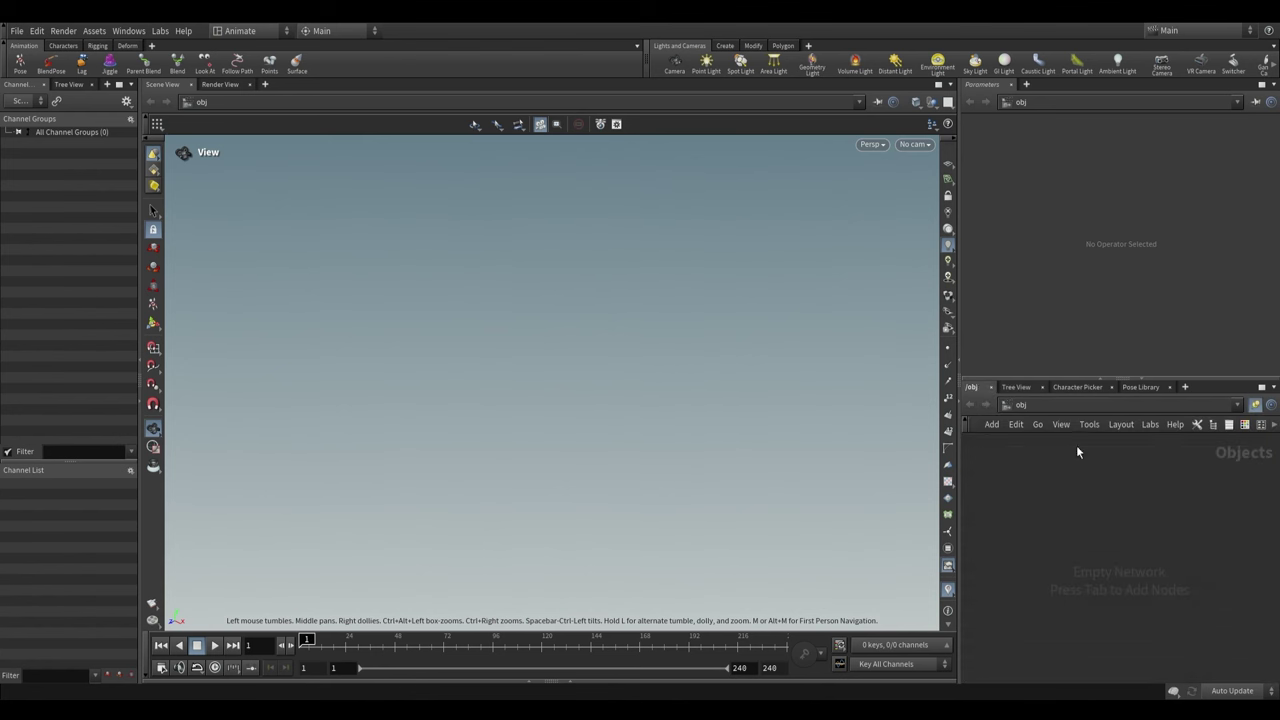
key(Tab)
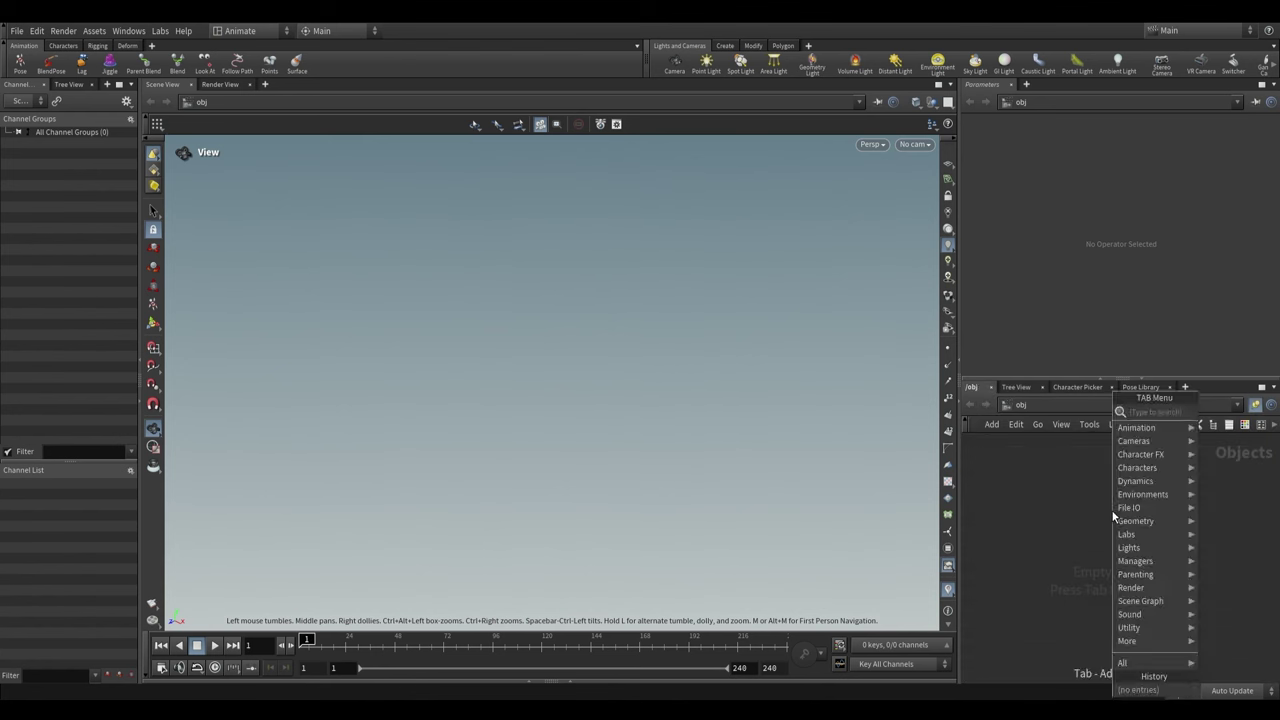
text(ele)
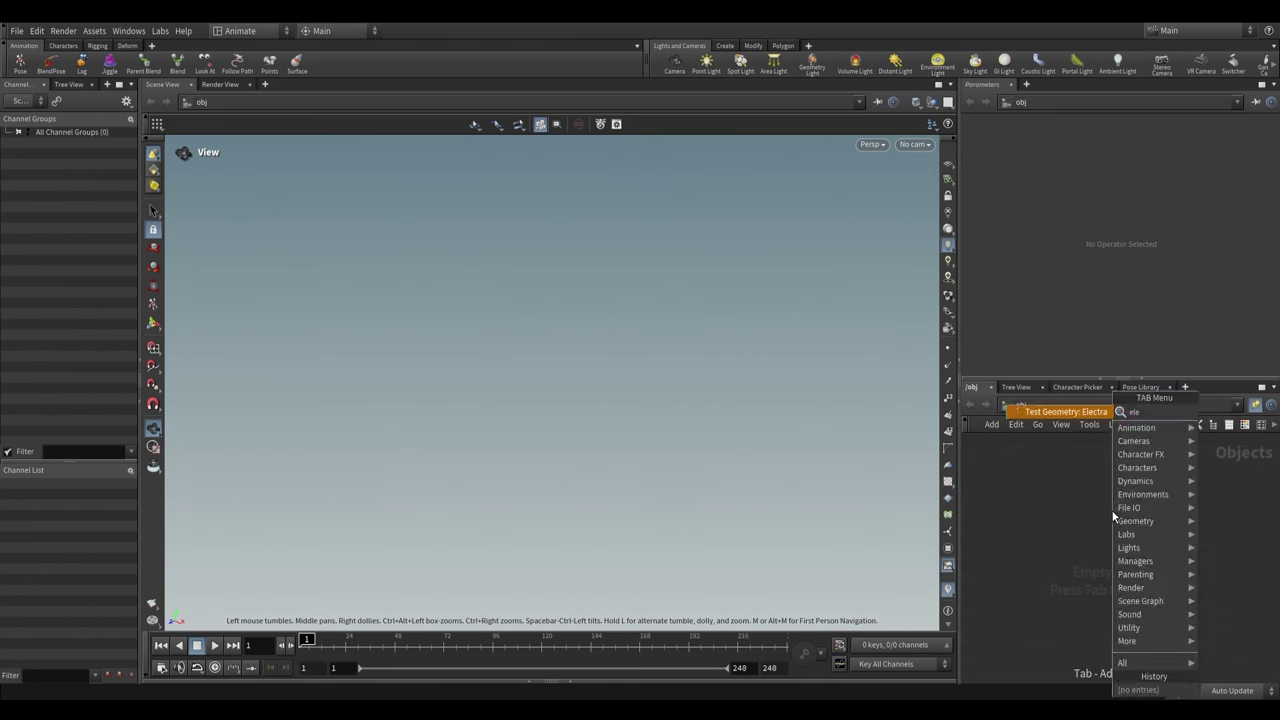
key(Return)
click(1113, 516)
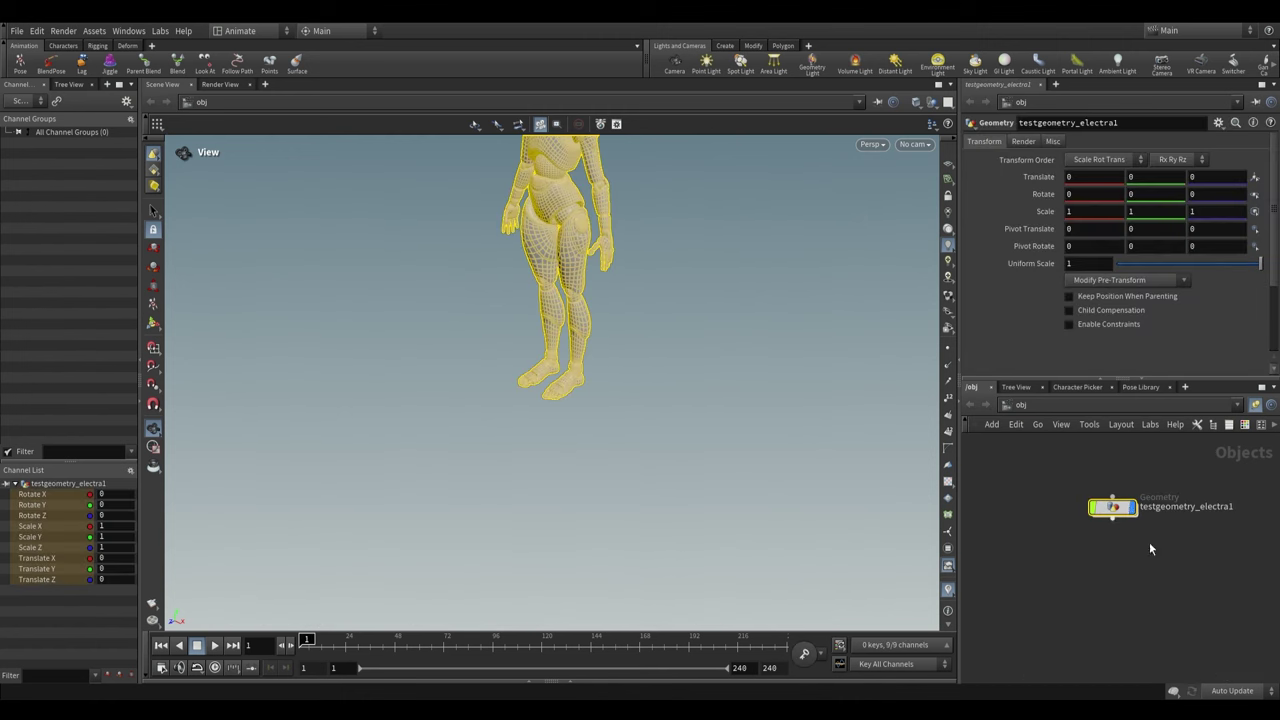
Inside the Electra object, set the test geometry's Output to APEX Scene and check the node's info
double_click(1128, 509)
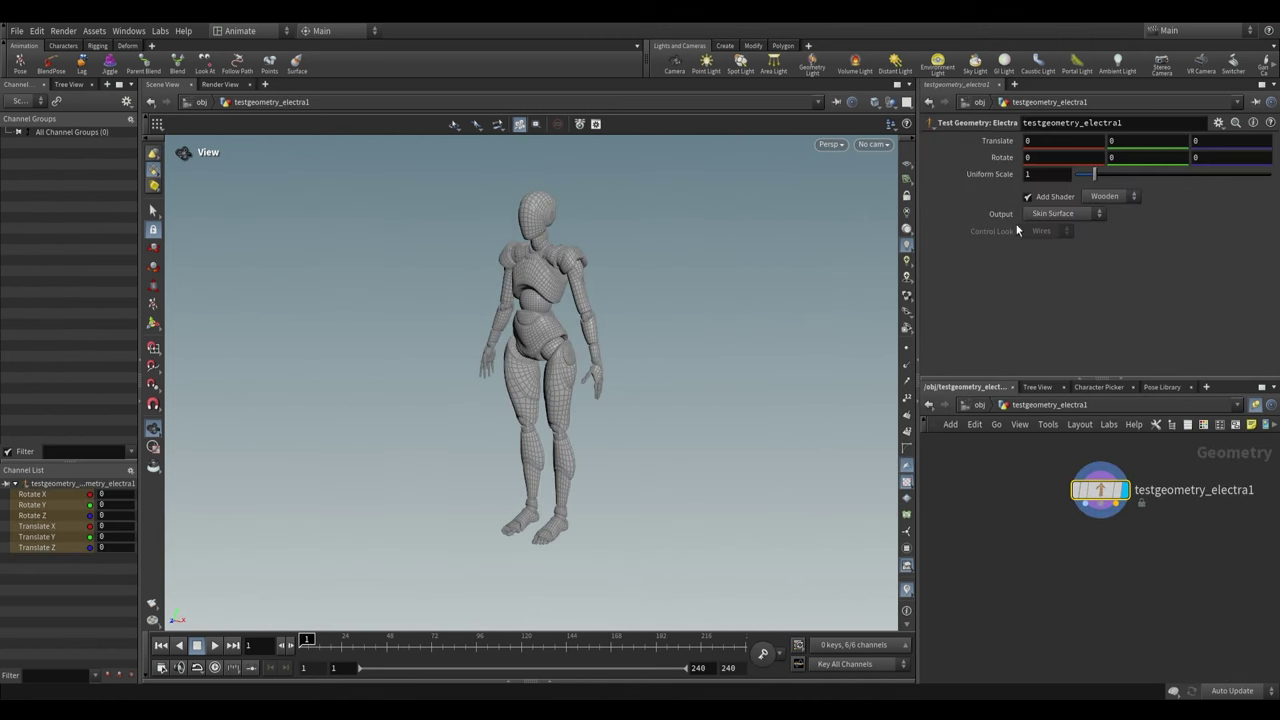
click(1053, 214)
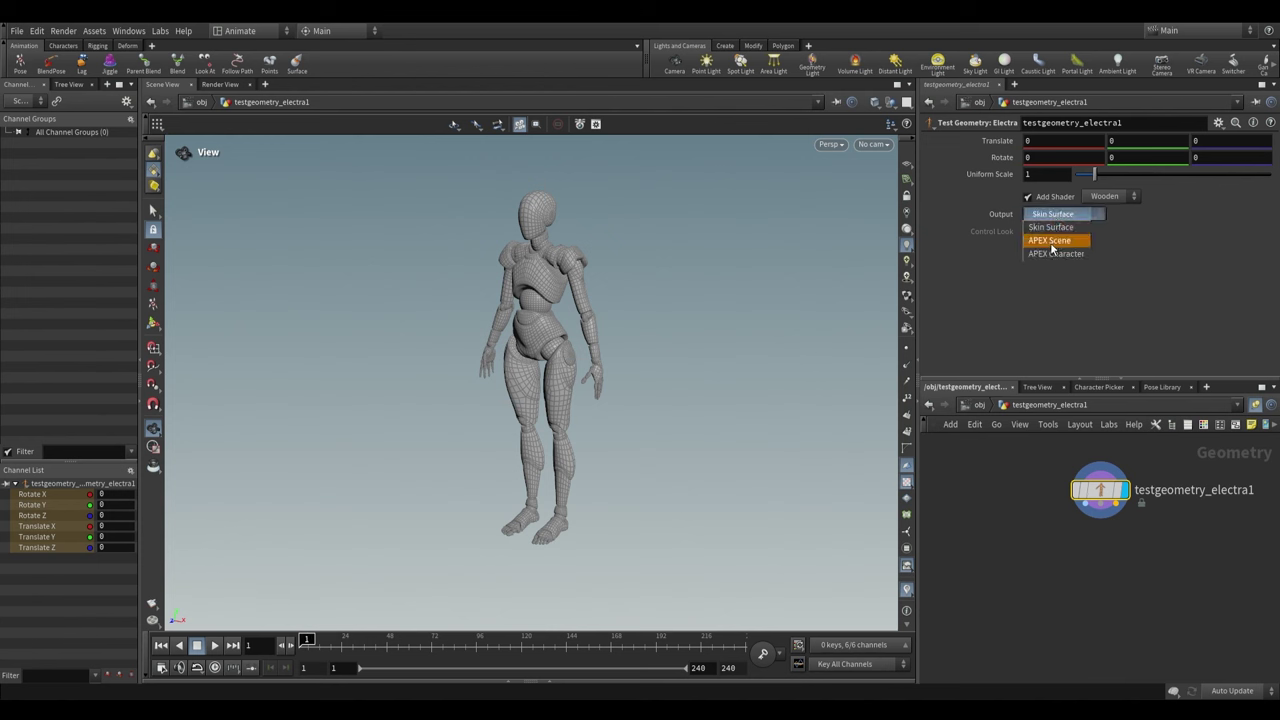
click(1057, 241)
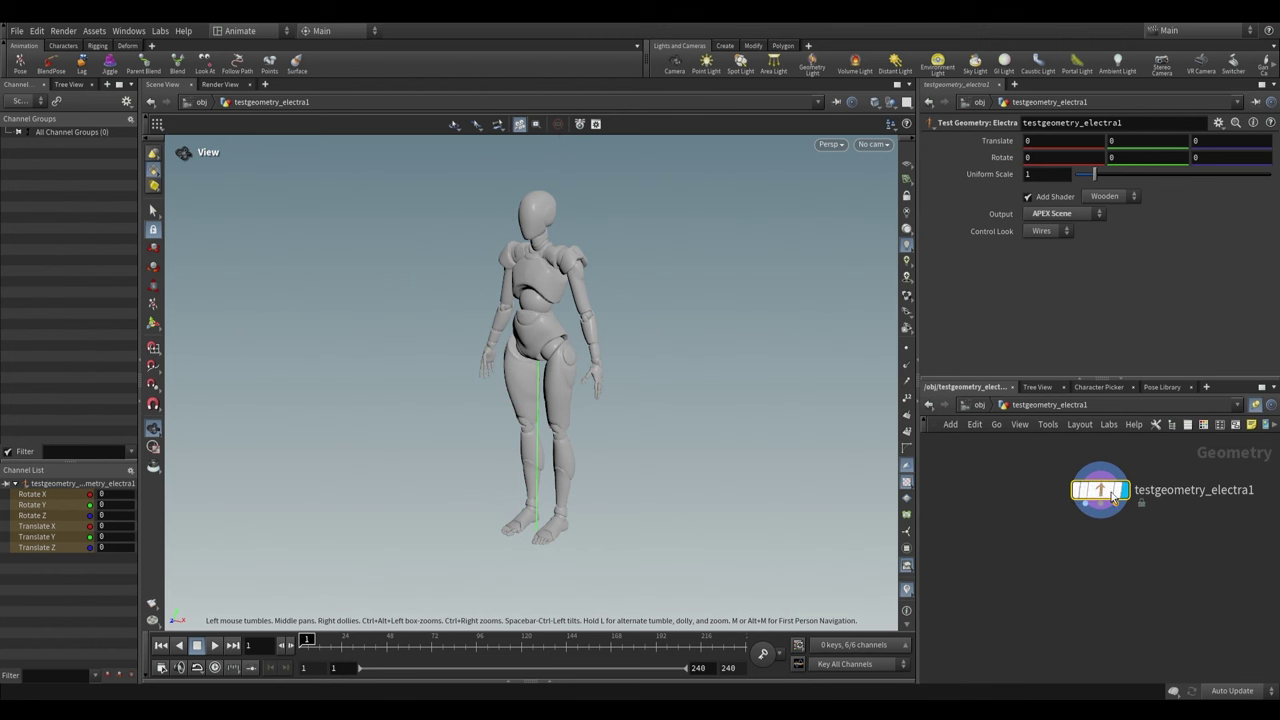
middle_click(1106, 492)
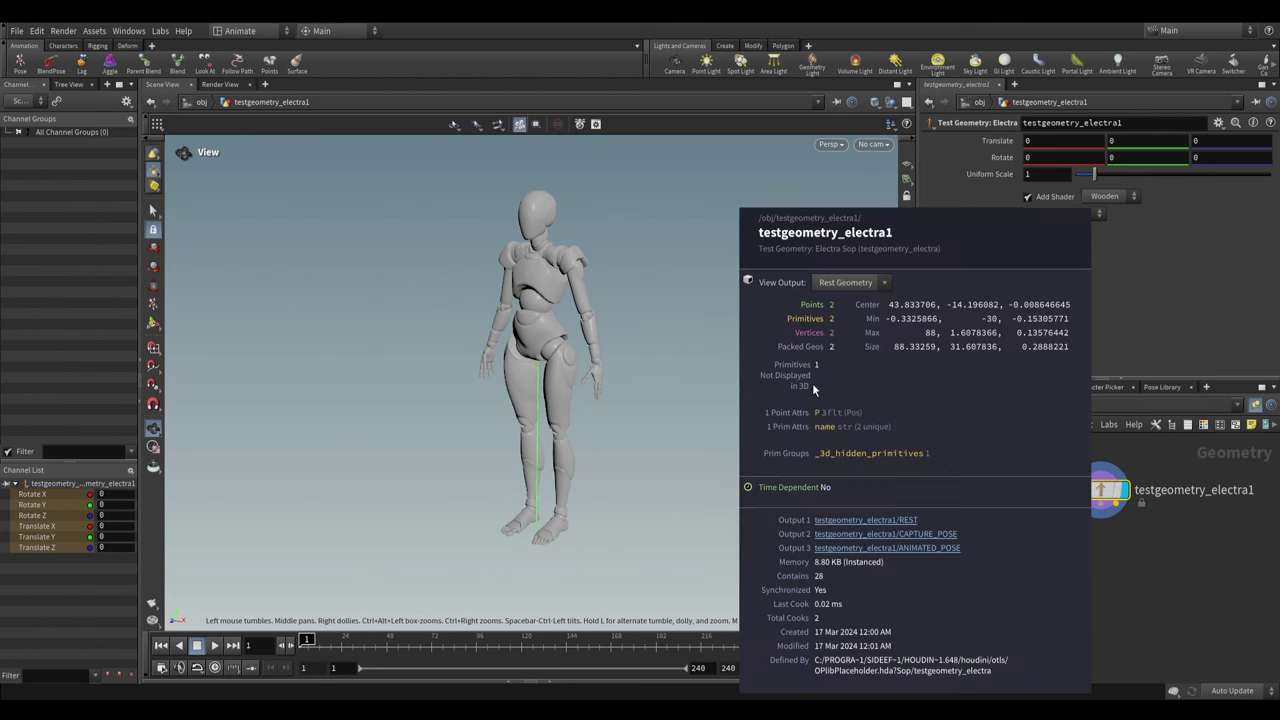
key(Escape)
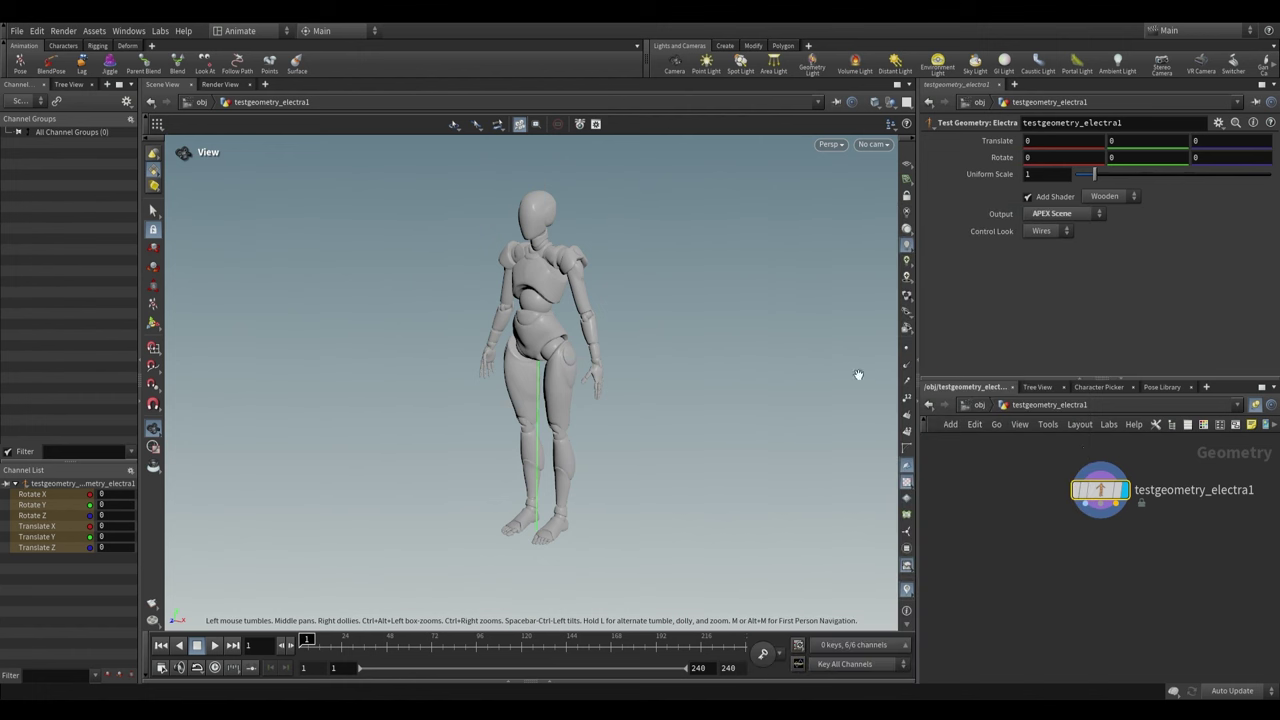
Add a Rig Tree pane beside the parameters and expand electra.char to examine its packed folder contents
click(1015, 86)
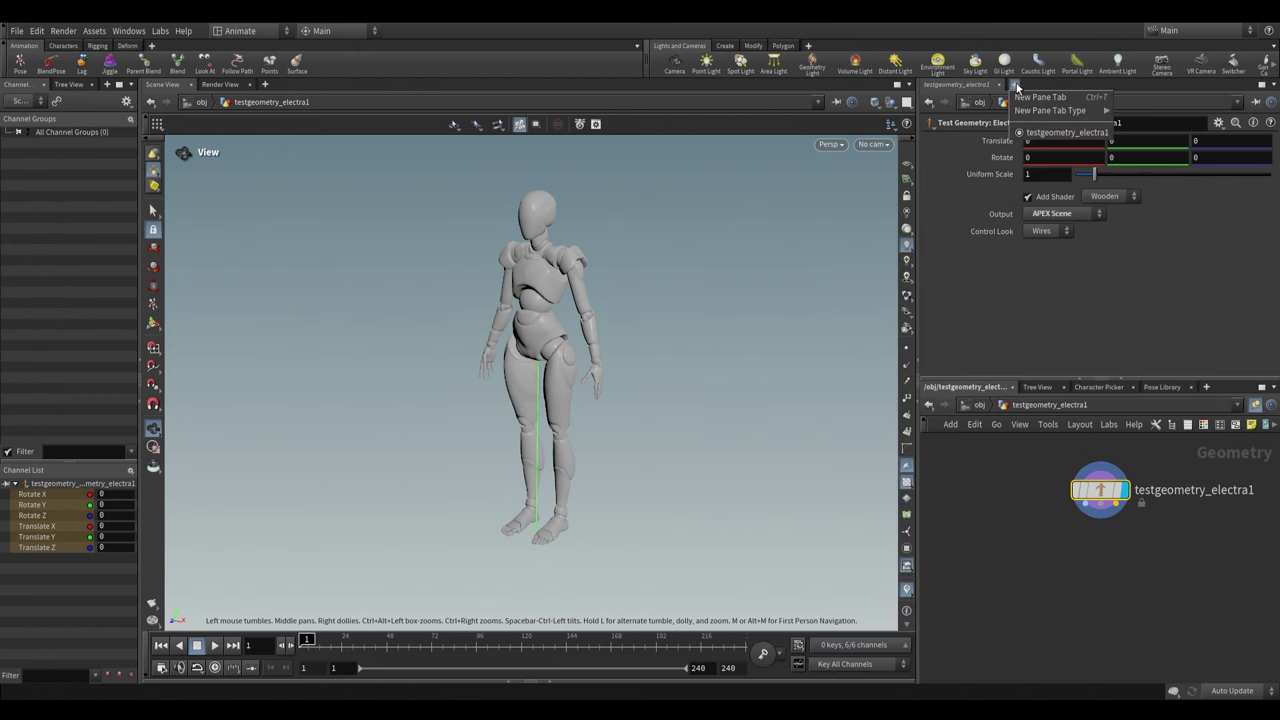
mouse_move(1050, 110)
mouse_move(1135, 283)
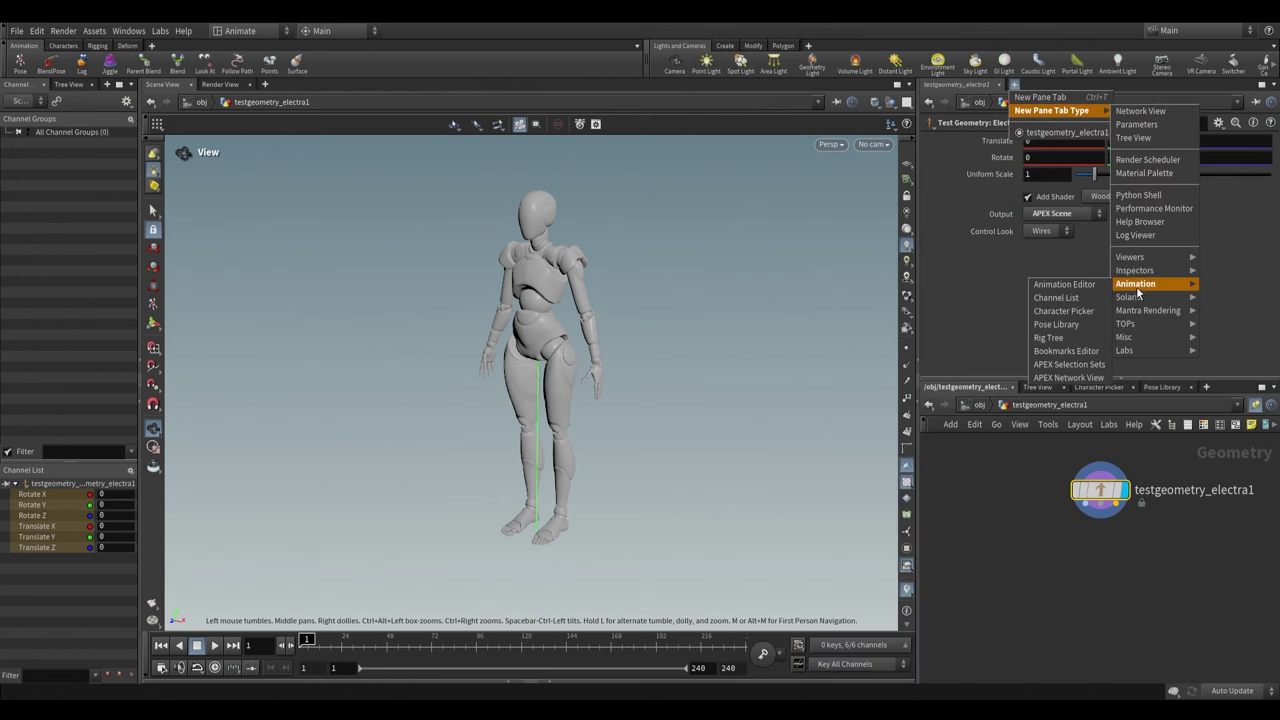
click(1050, 337)
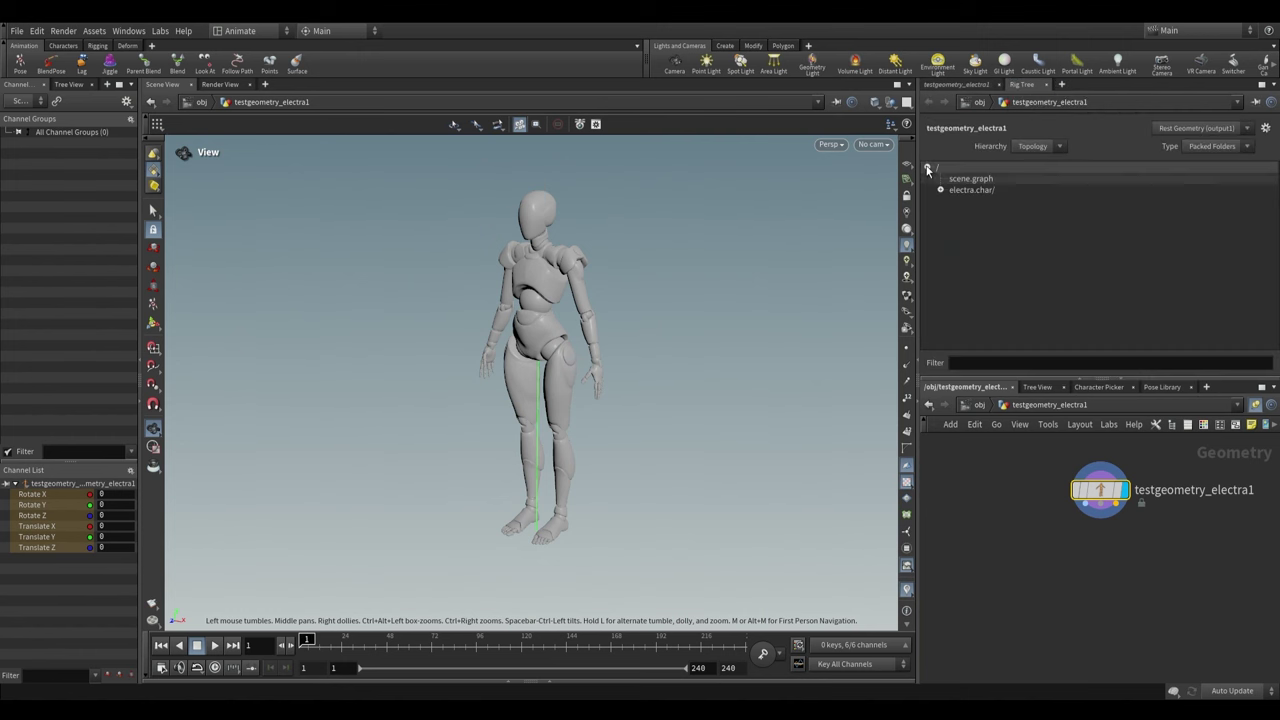
click(944, 189)
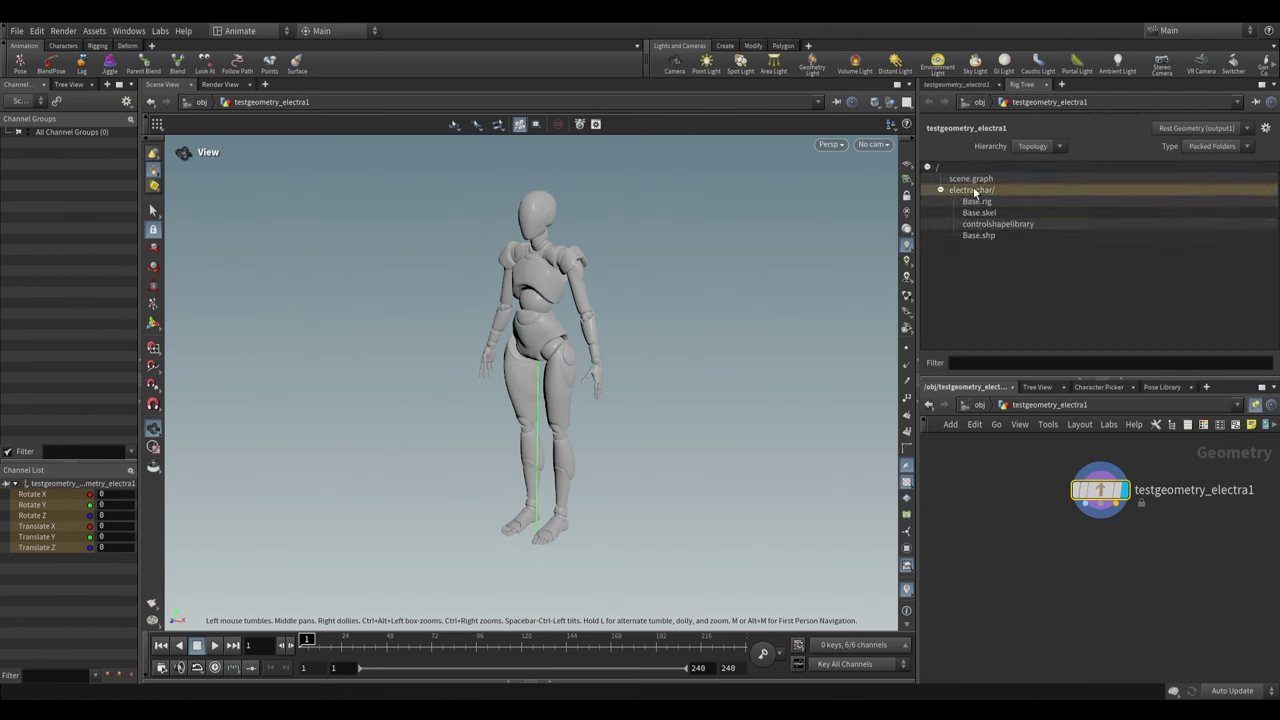
click(988, 212)
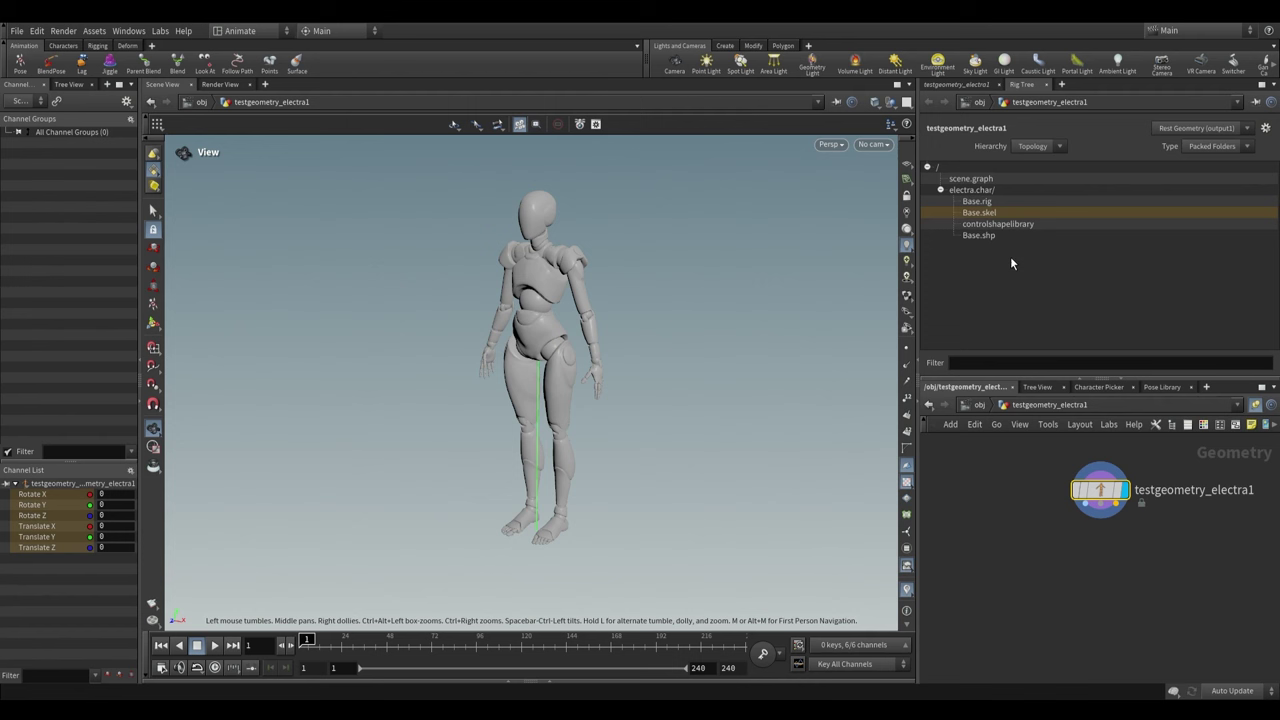
click(986, 226)
click(993, 238)
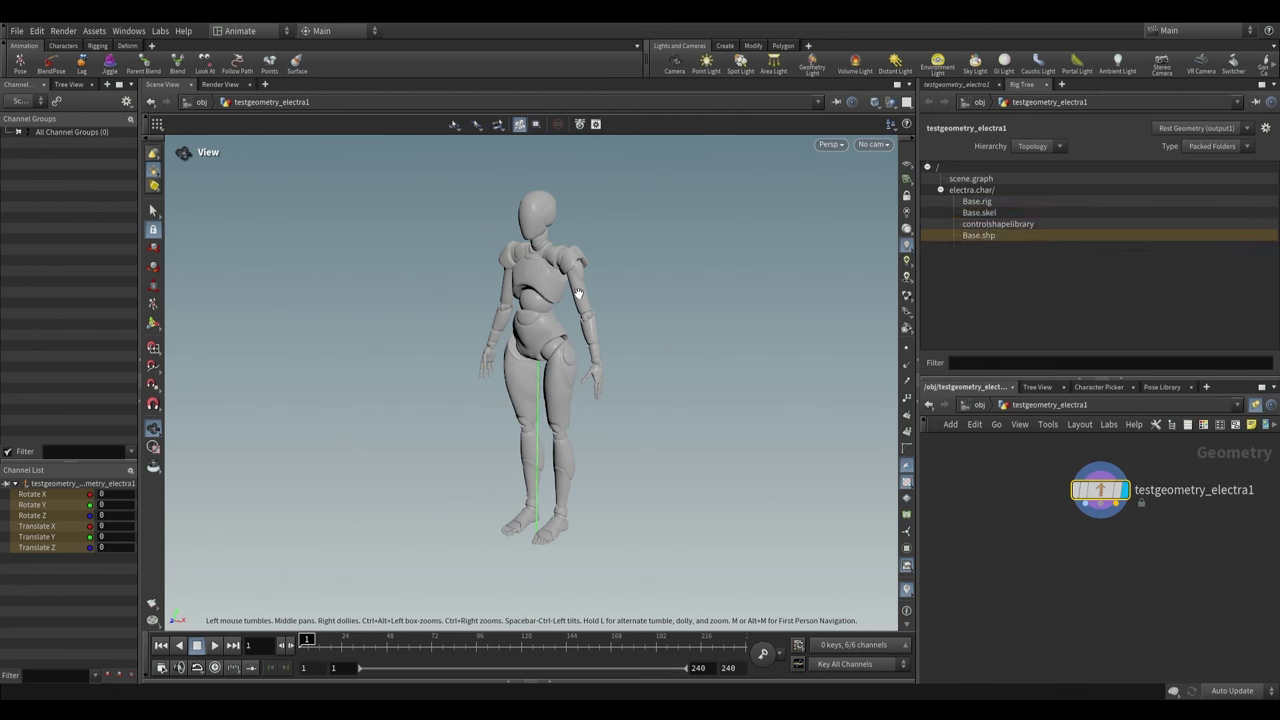
Add an APEX Scene Animate node, wire the Electra node's first output into it, and turn on its display flag
drag(578, 293, 508, 162)
drag(545, 207, 769, 274)
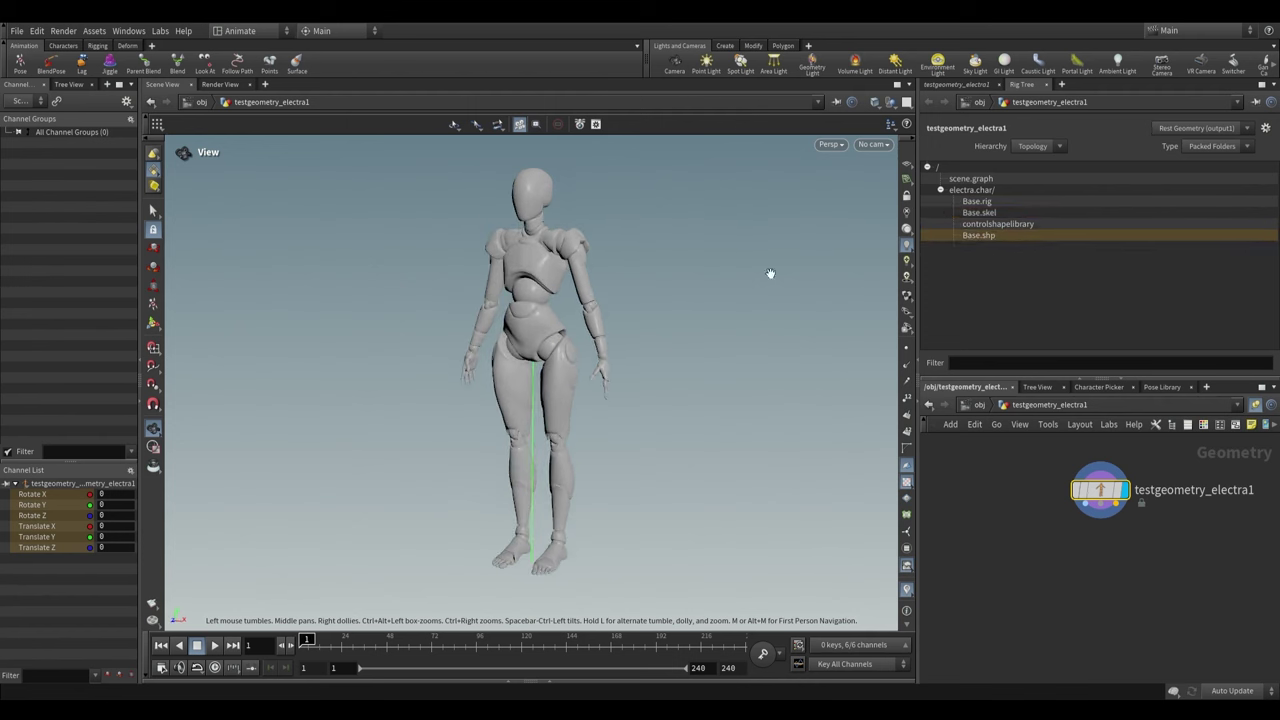
middle_drag(1111, 527, 1104, 532)
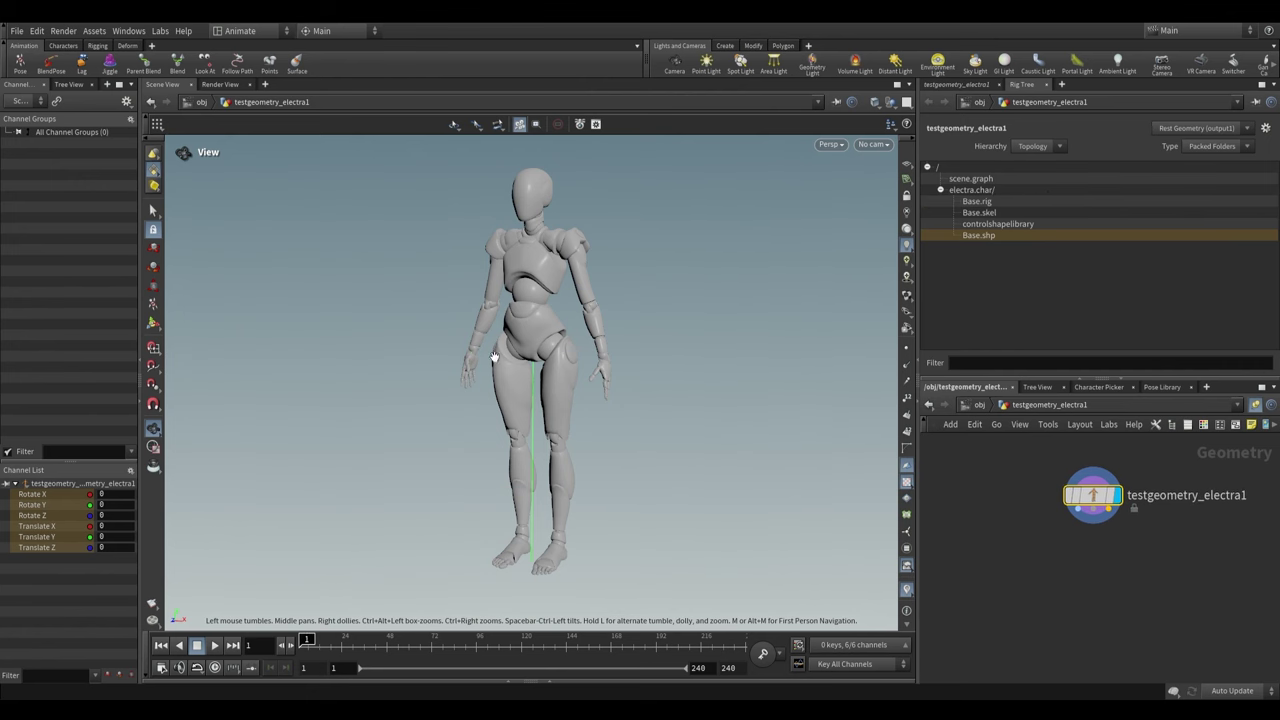
click(1021, 531)
key(Tab)
text(ape)
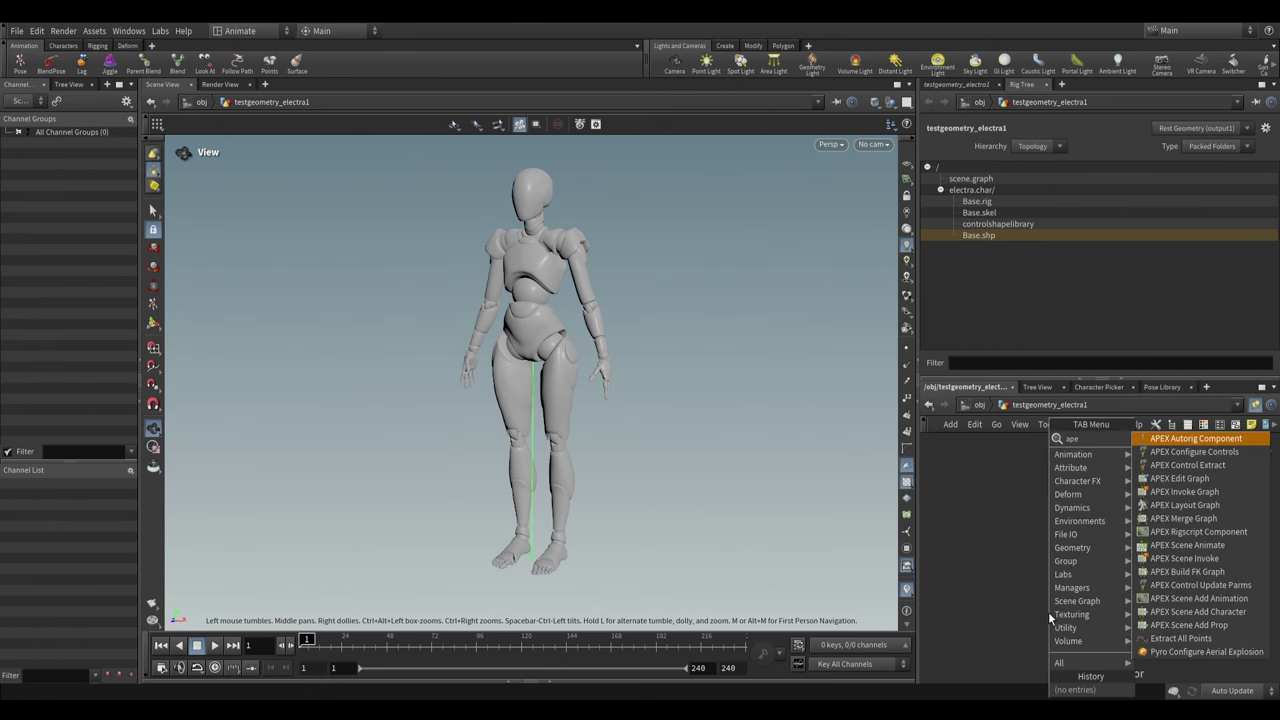
text(x anim)
key(Return)
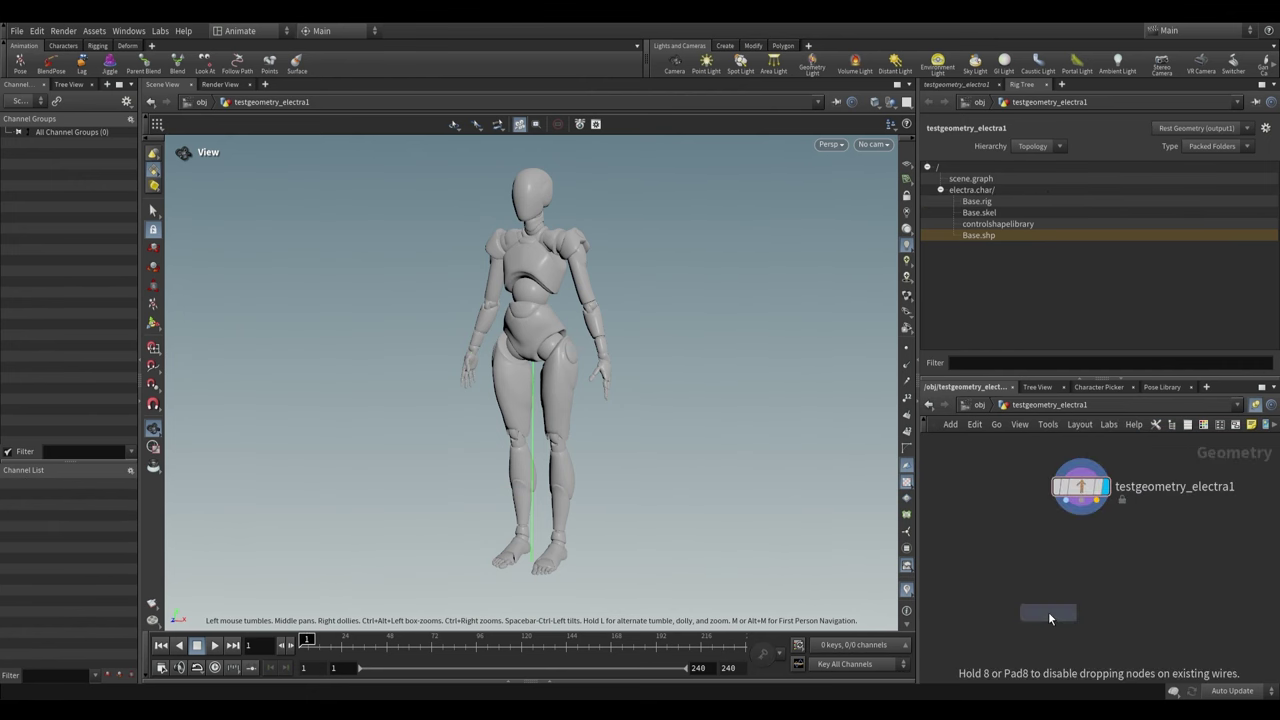
click(1086, 597)
click(1066, 501)
click(1086, 584)
drag(1084, 599, 1060, 578)
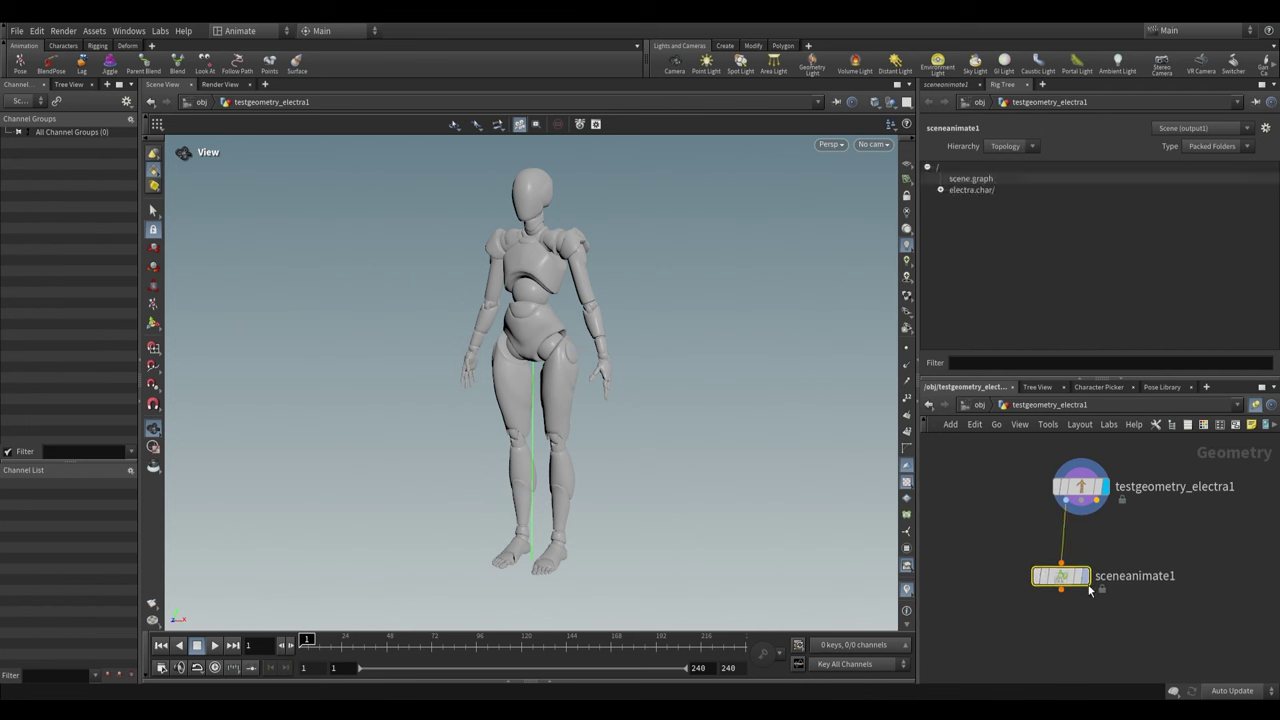
click(1086, 577)
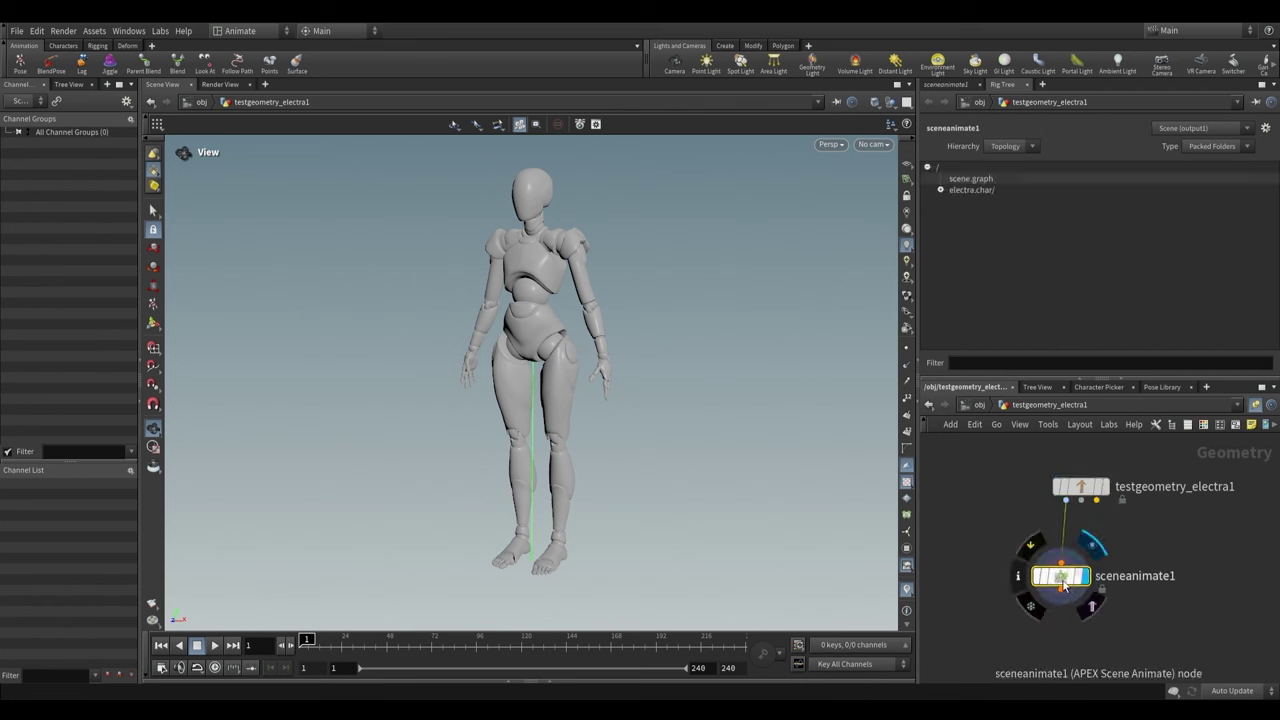
Enter the Animate state for the character and set the viewport shading to Smooth Shaded
click(151, 313)
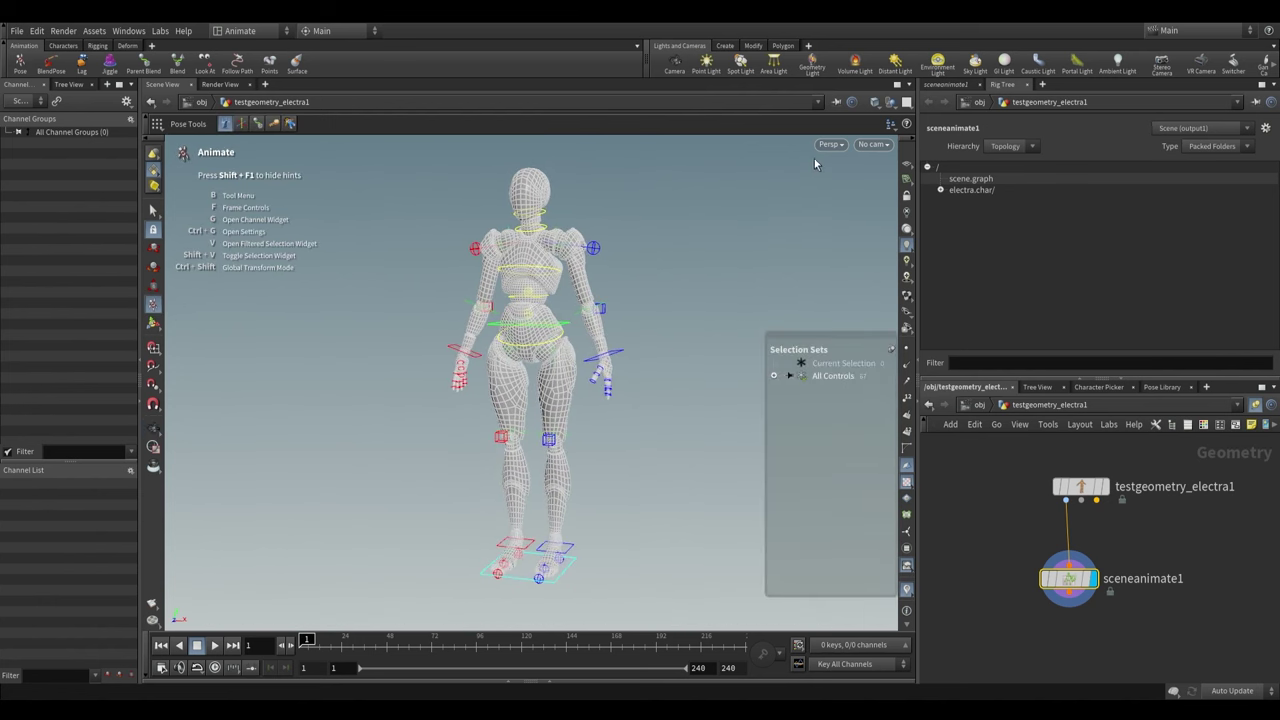
click(872, 105)
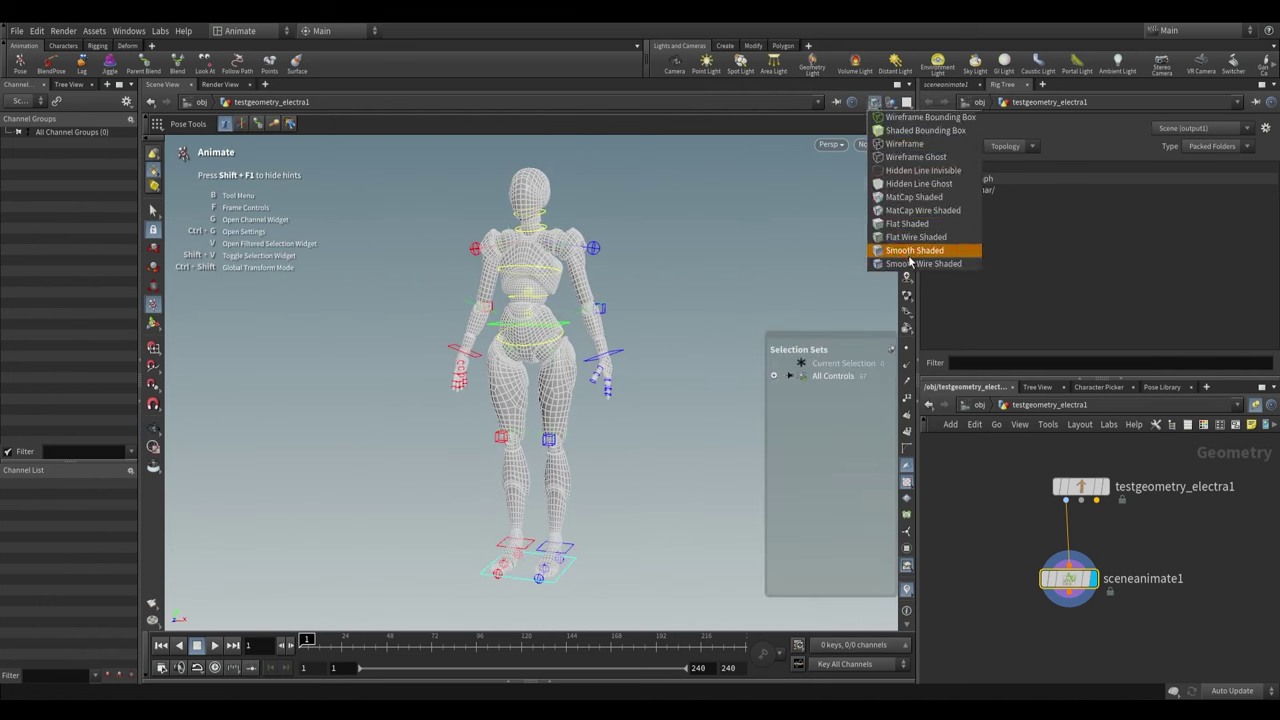
click(900, 256)
Turn on material display in the viewport so the character shows its wooden shader
alt+drag(631, 280, 644, 281)
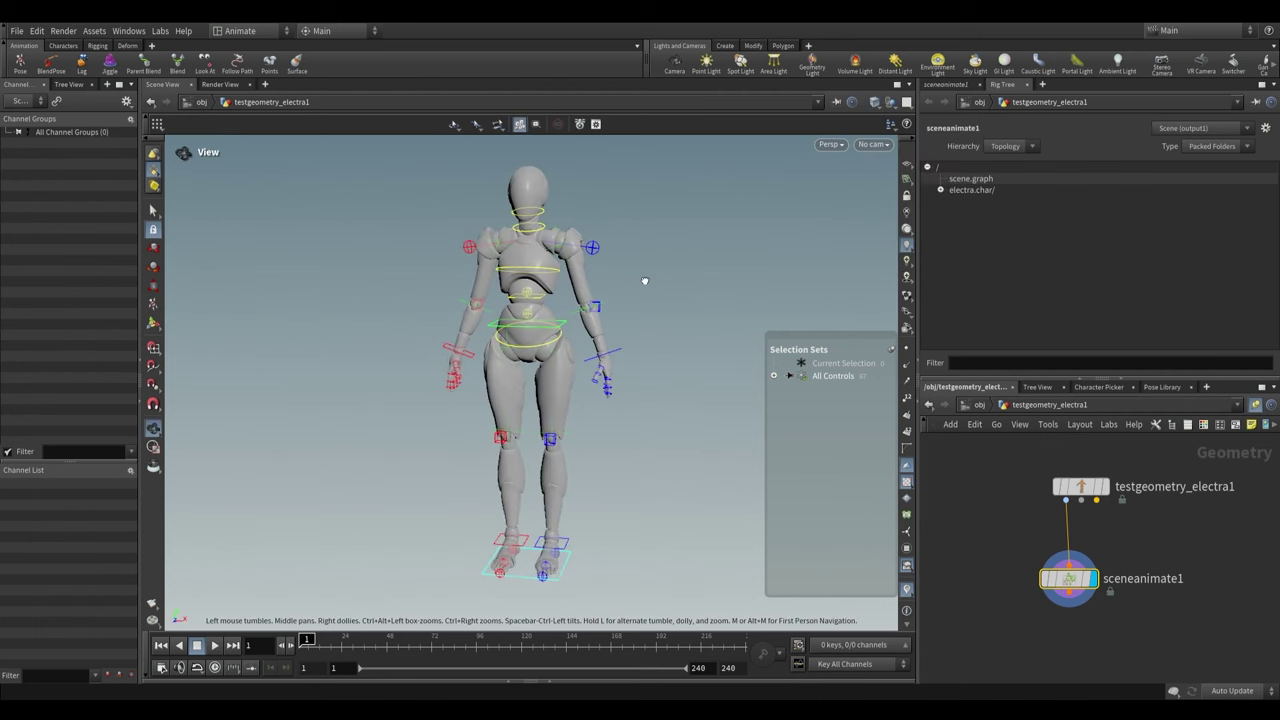
scroll(530, 295, up, 2)
alt+drag(457, 231, 428, 246)
scroll(428, 246, up, 2)
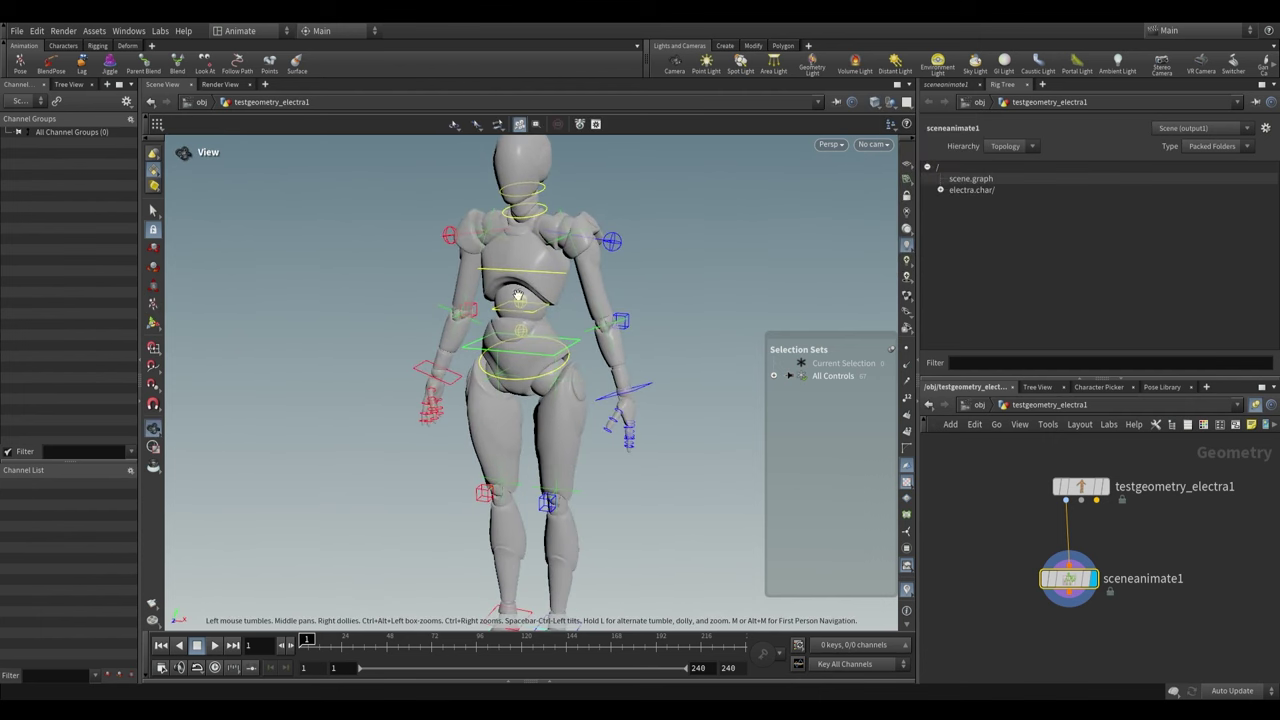
click(907, 297)
scroll(502, 377, down, 2)
alt+drag(506, 374, 634, 310)
alt+drag(590, 350, 634, 367)
scroll(456, 364, up, 1)
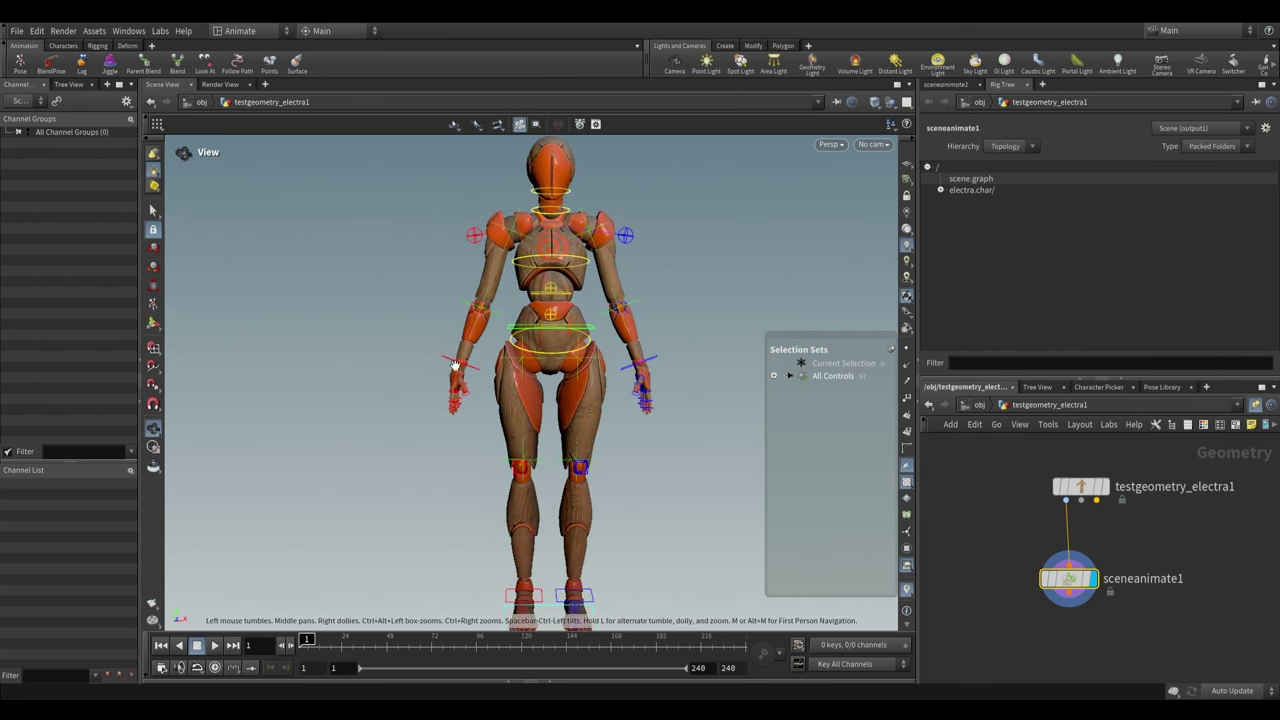
Try moving the right hand IK control and the green center-of-gravity control at the hips, and undo the moves
alt+drag(456, 364, 548, 372)
click(478, 374)
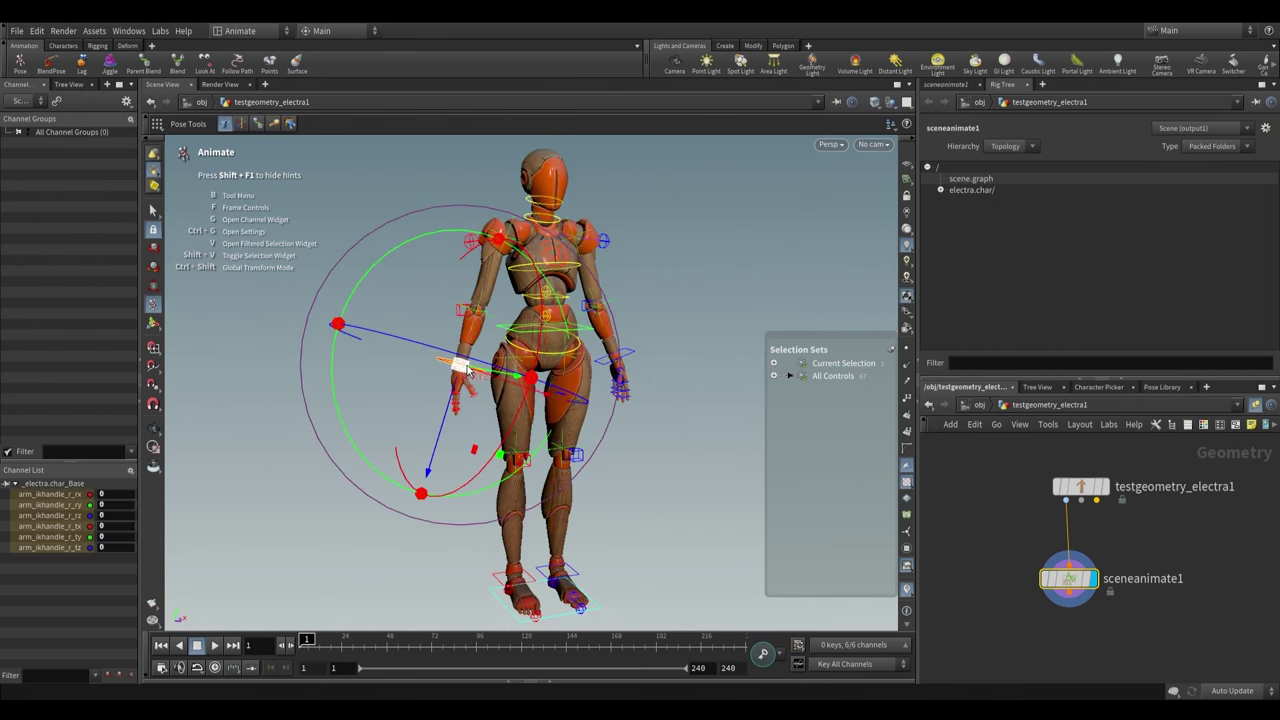
drag(467, 370, 552, 339)
key(ctrl+z)
click(543, 332)
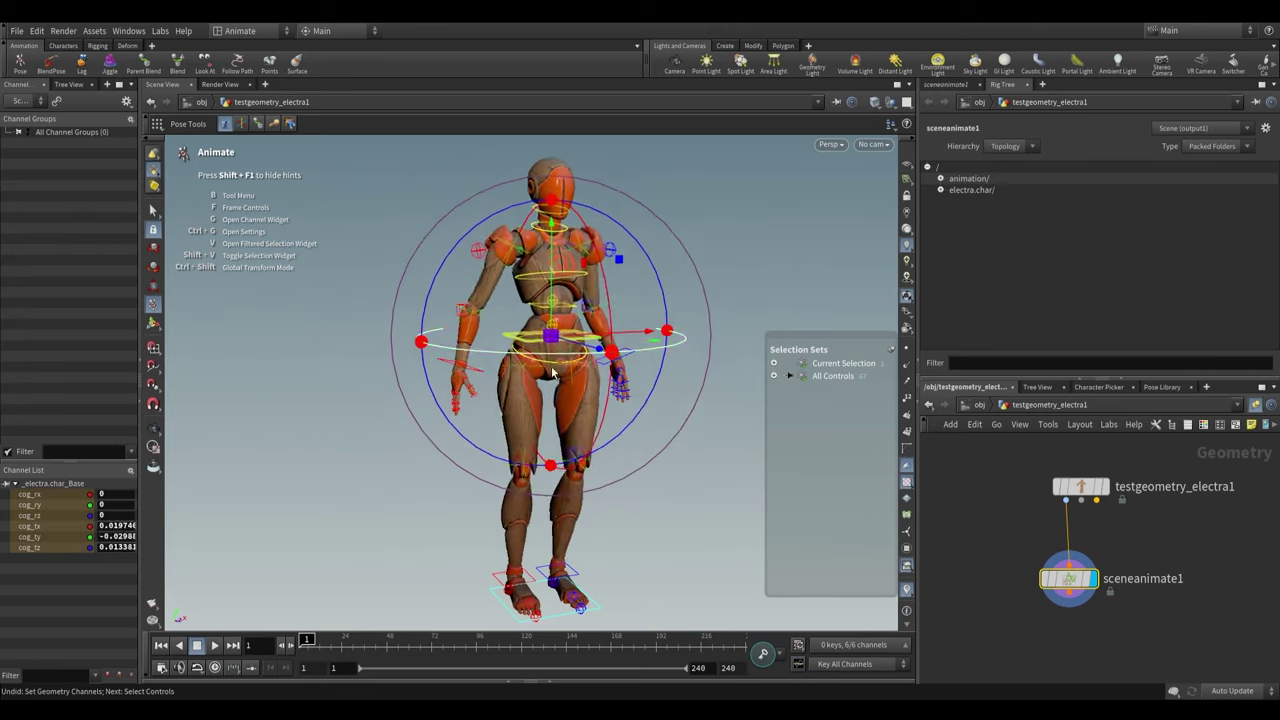
key(ctrl+z)
Try out the foot controls and the right knee pole control, and undo the change
click(564, 576)
alt+drag(676, 440, 704, 487)
scroll(491, 438, up, 2)
click(491, 437)
scroll(700, 486, down, 2)
scroll(540, 328, up, 2)
alt+middle_drag(538, 327, 556, 297)
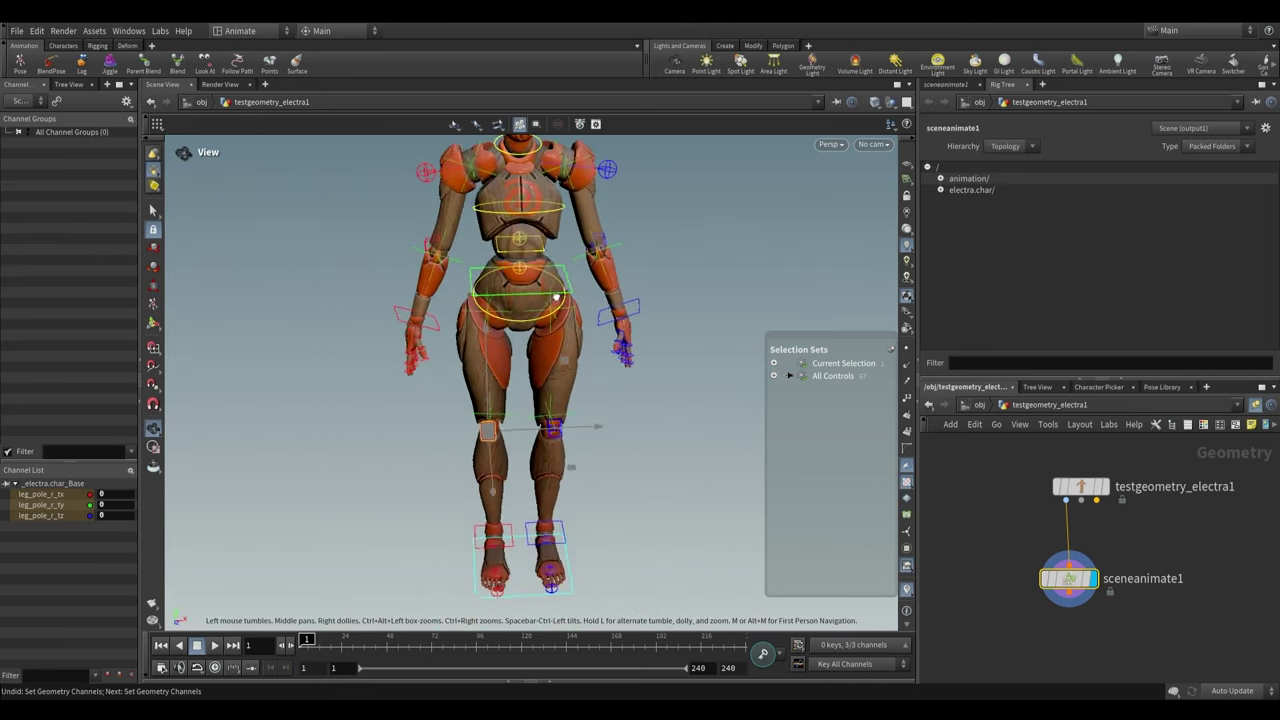
drag(556, 296, 533, 458)
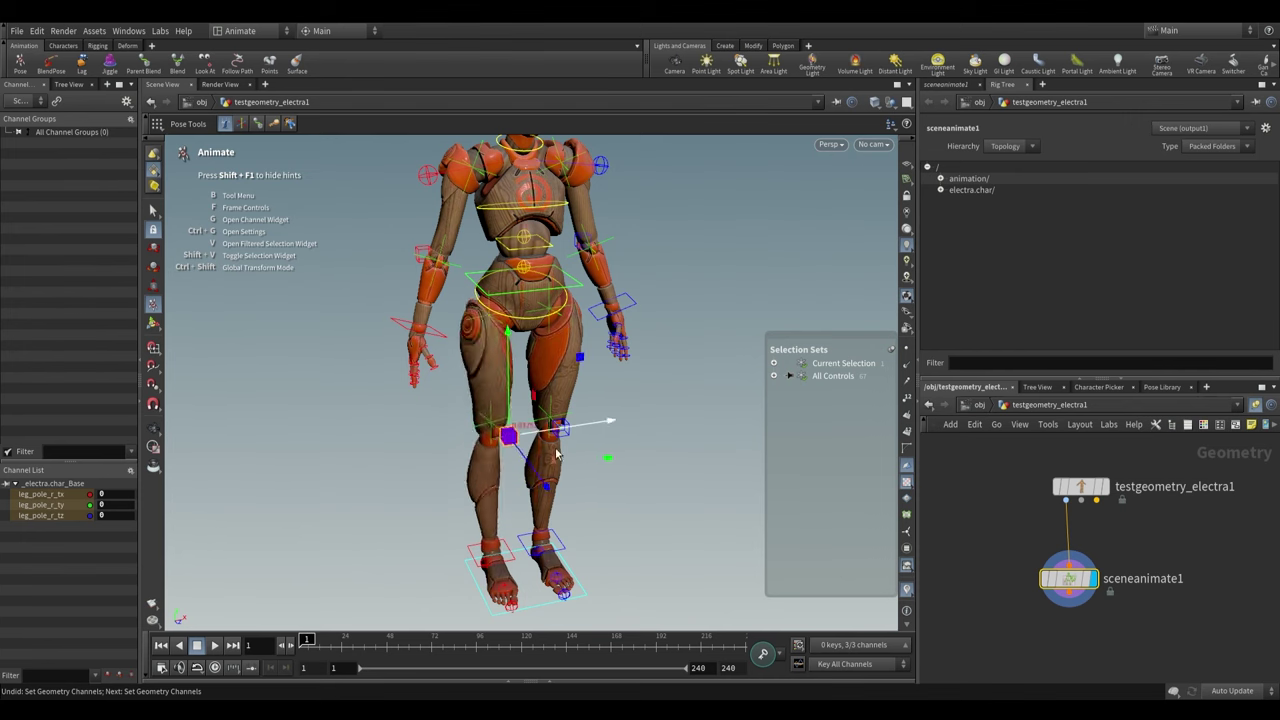
key(ctrl+z)
drag(414, 471, 537, 386)
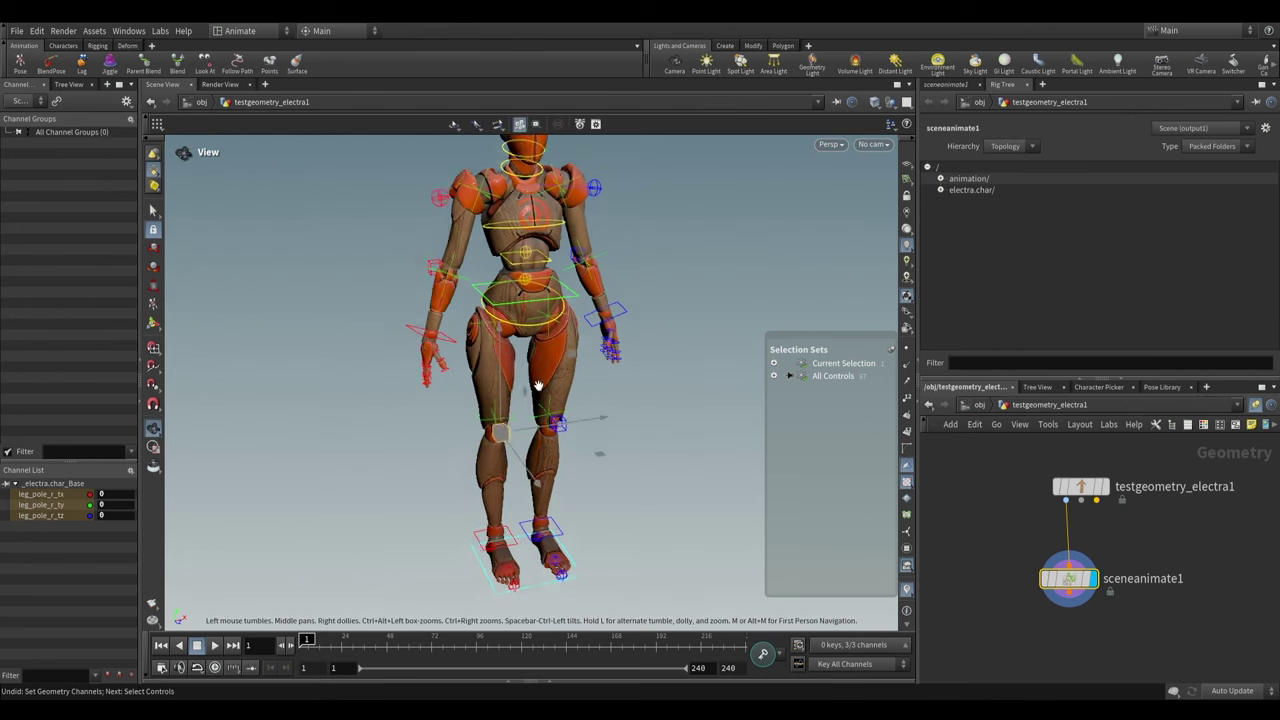
Try rotating the left clavicle control and undo the rotation
alt+middle_drag(537, 386, 531, 475)
click(558, 281)
drag(666, 243, 570, 370)
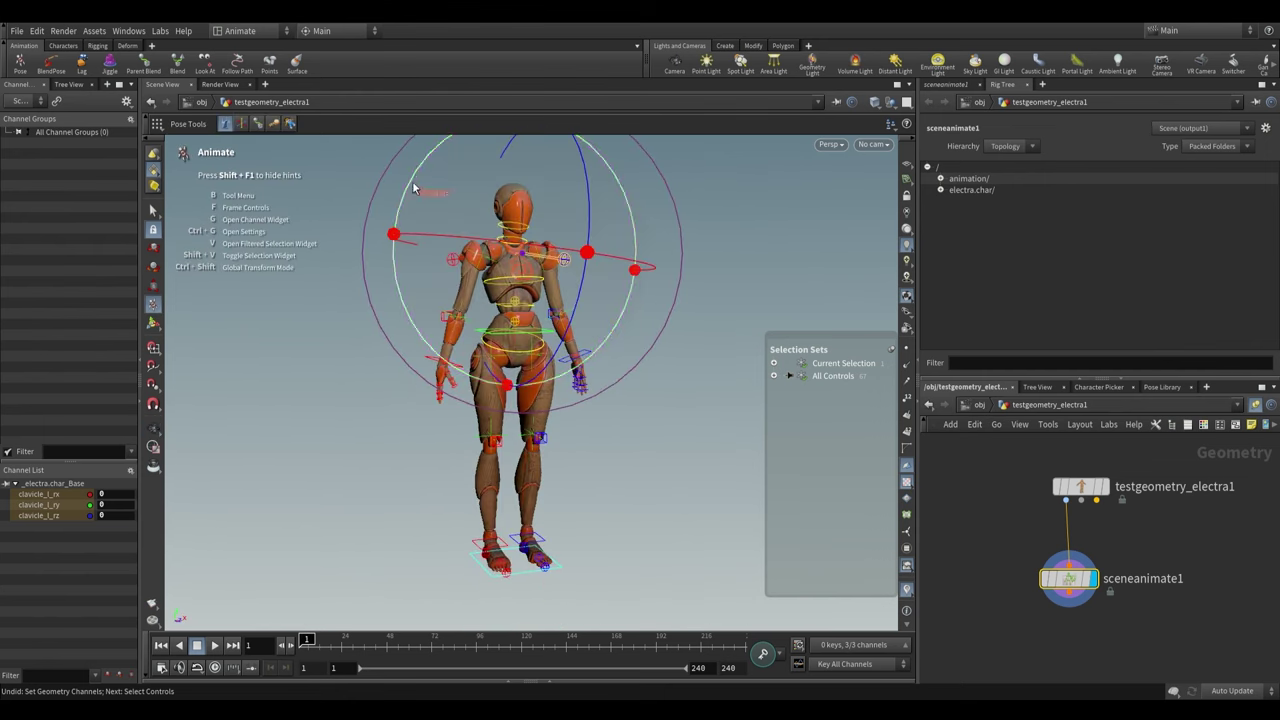
Lower the center-of-gravity control at the hips into a crouch and key its channels on frame 1
drag(490, 225, 541, 411)
click(543, 336)
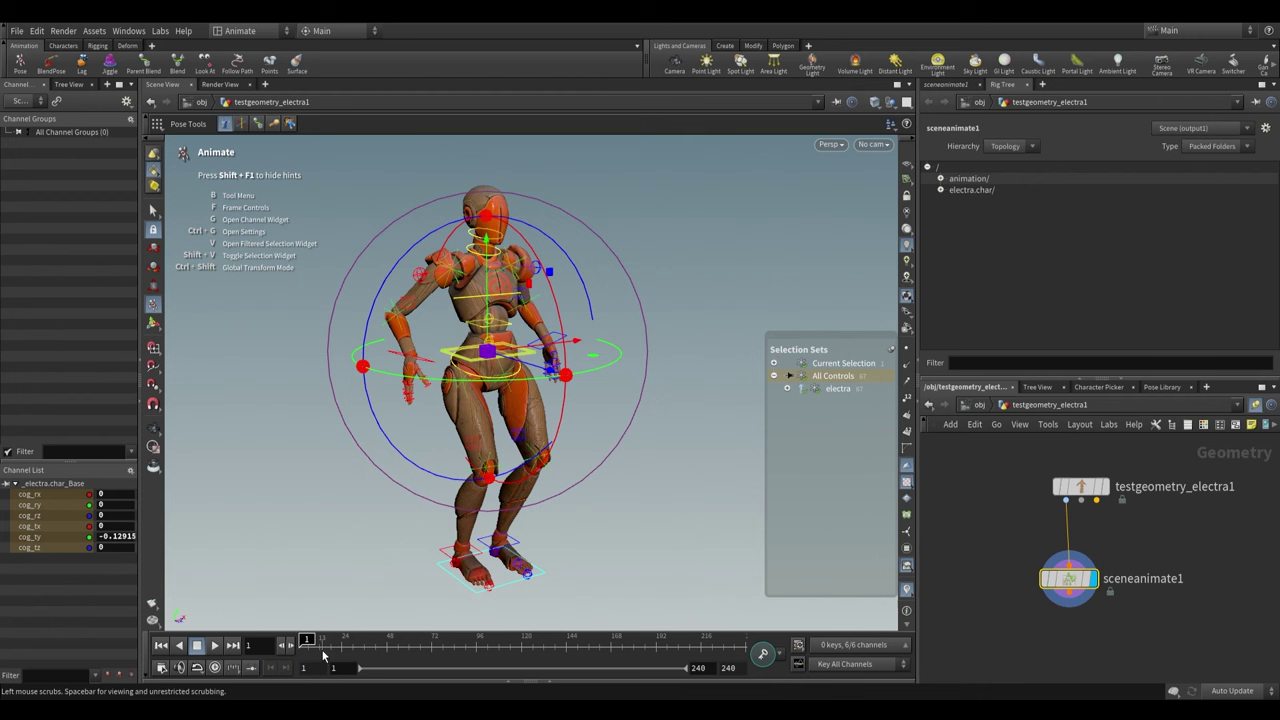
key(k)
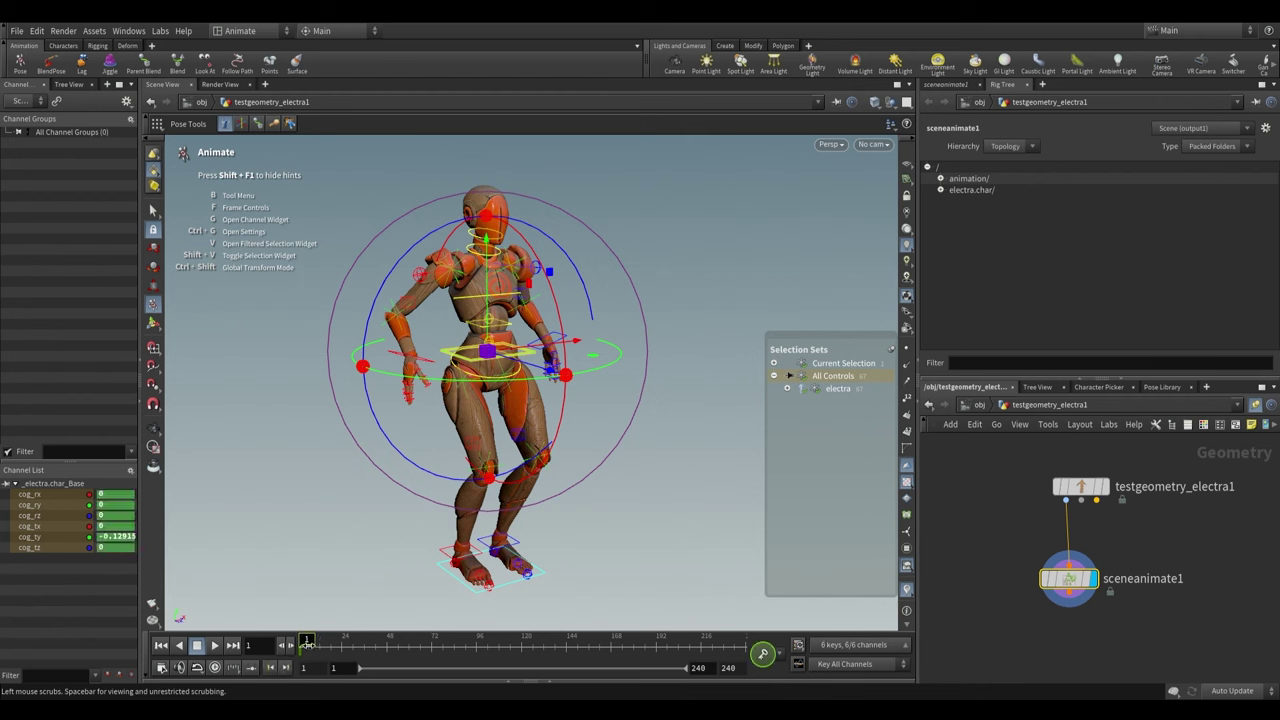
Move the left hand IK control outward, away from the body
alt+drag(470, 363, 484, 371)
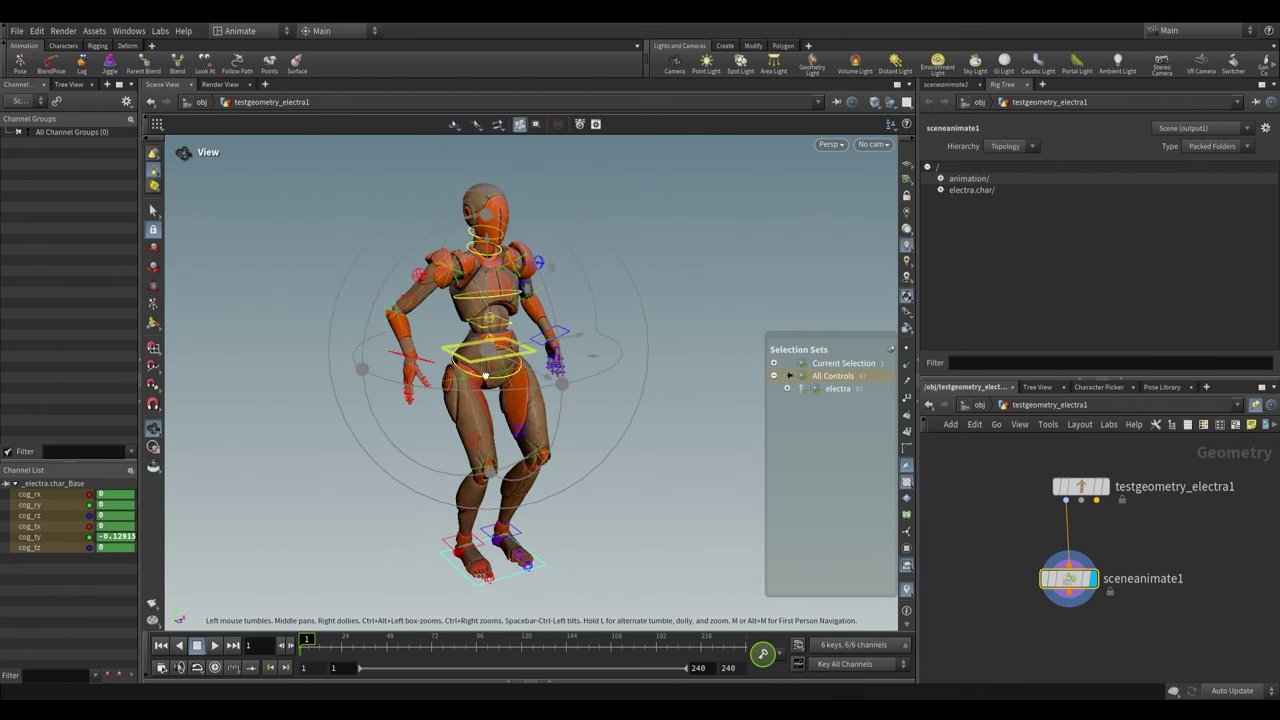
alt+right_drag(484, 371, 445, 347)
key(Return)
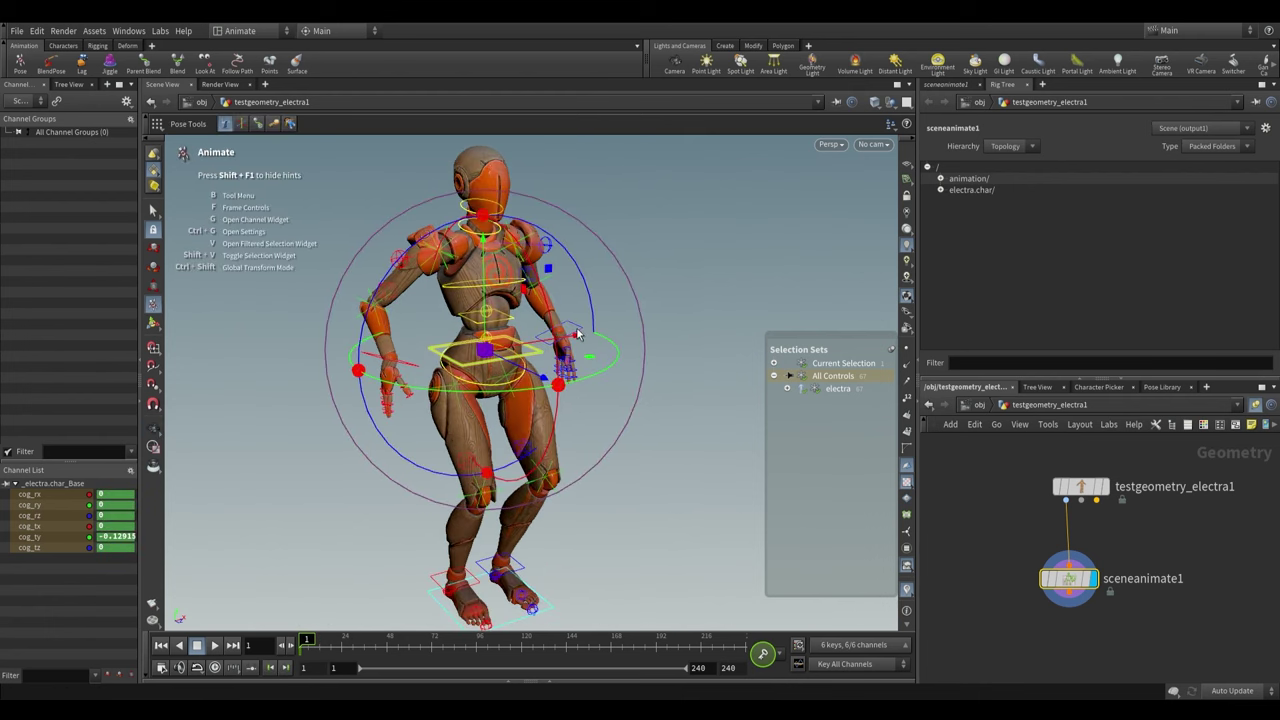
click(580, 340)
drag(557, 337, 590, 345)
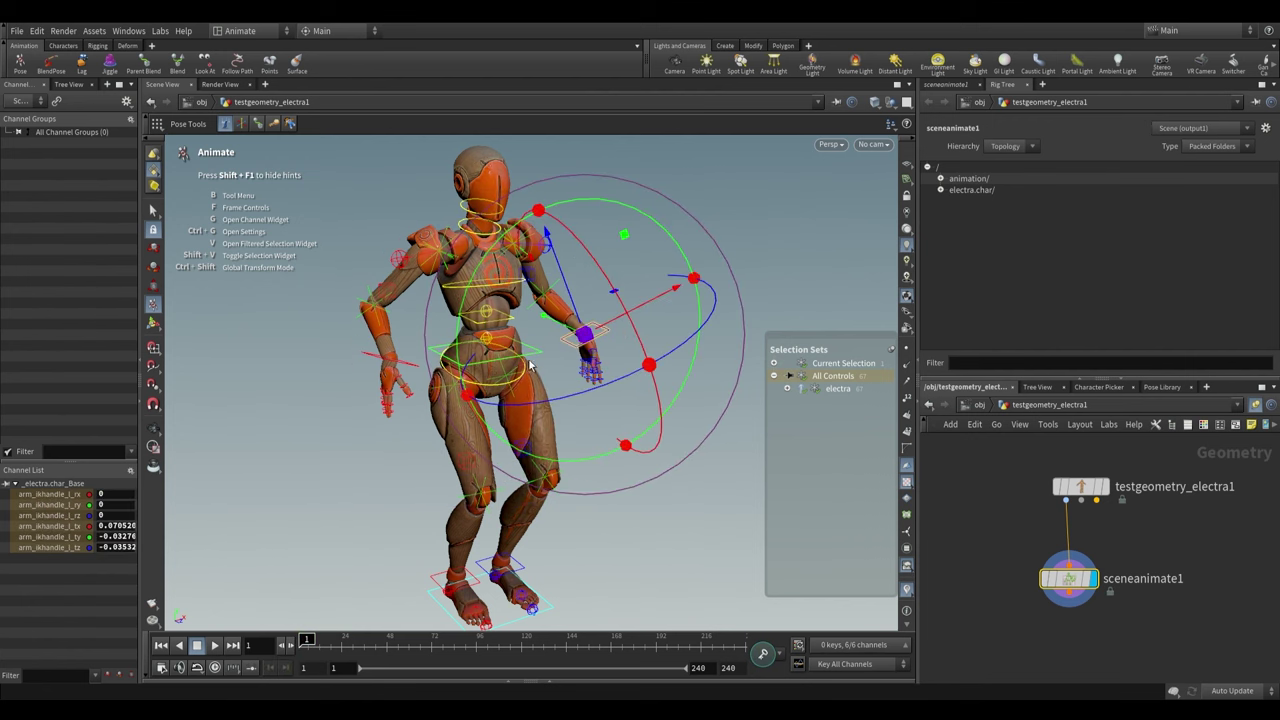
Pin the All Controls set so every control's channels are listed, and enlarge the channel list in height and width
click(527, 354)
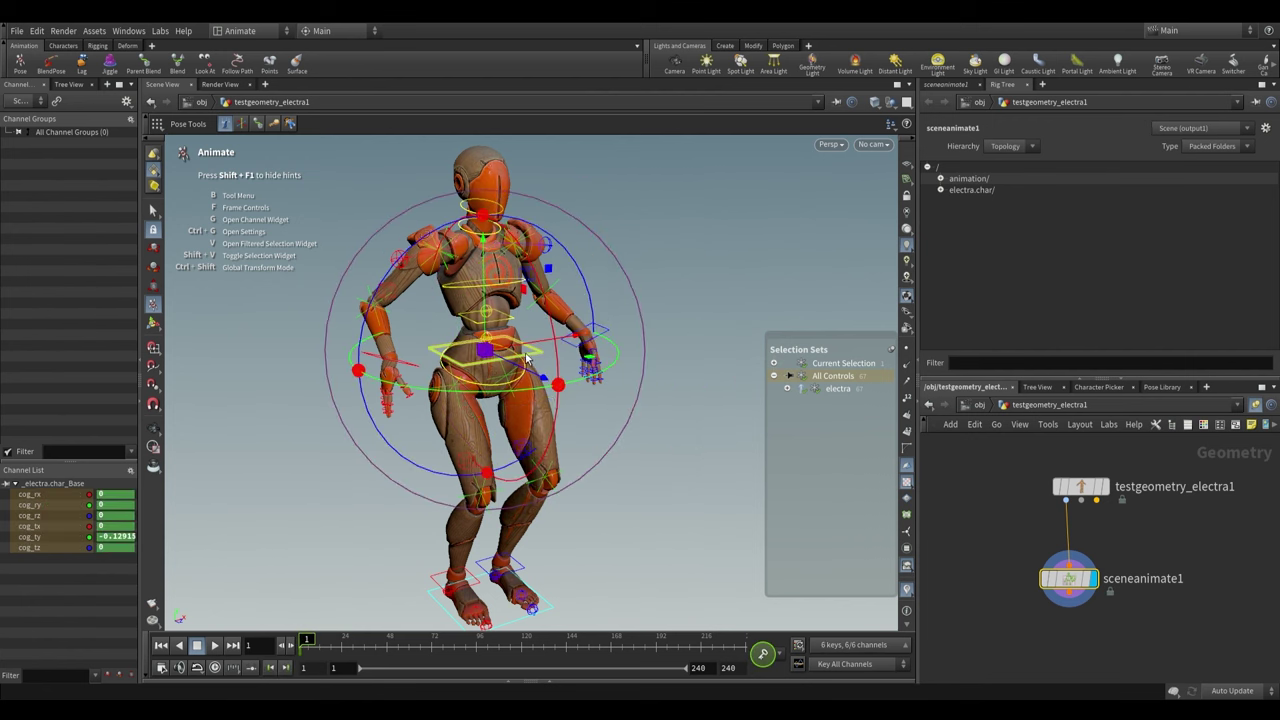
click(792, 378)
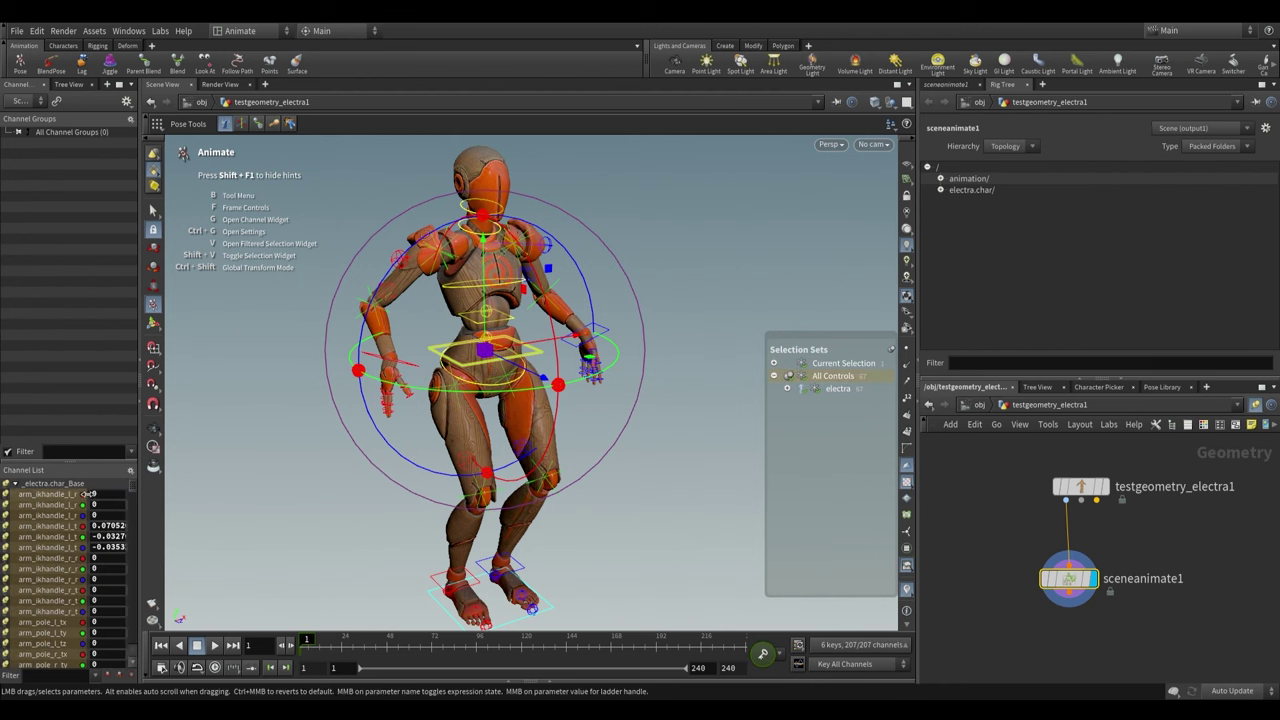
drag(74, 461, 75, 263)
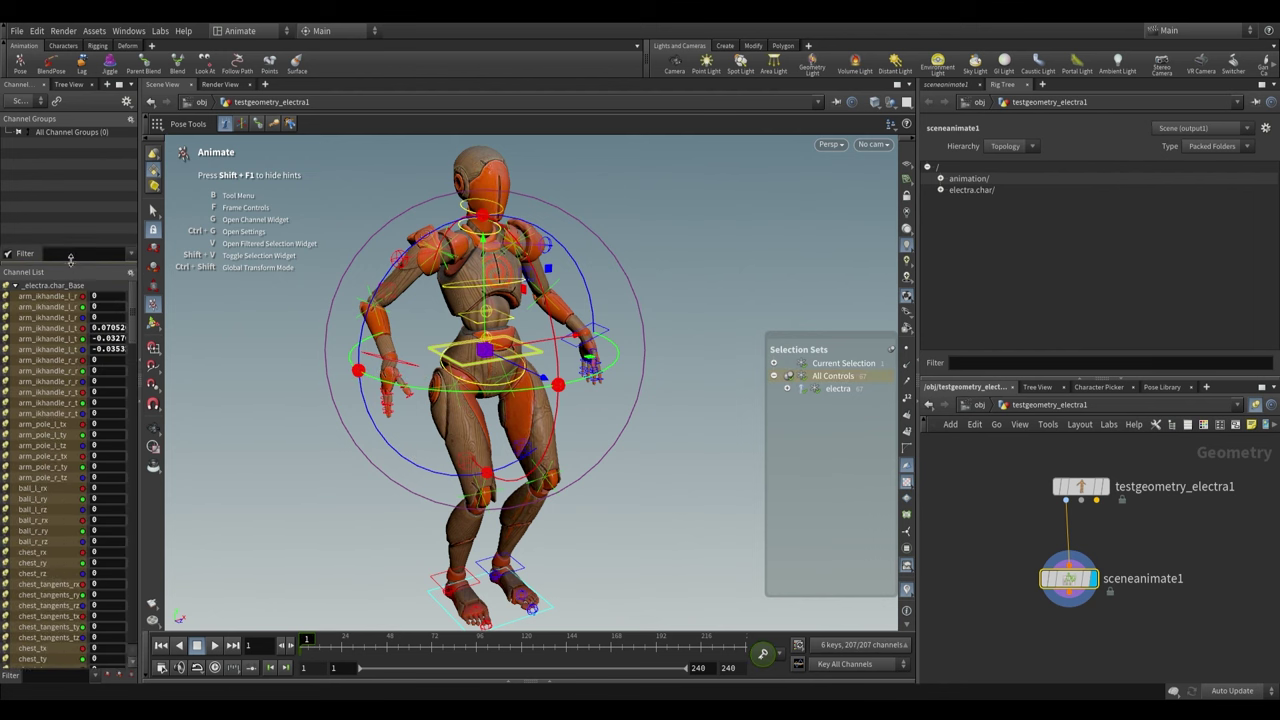
drag(141, 403, 167, 401)
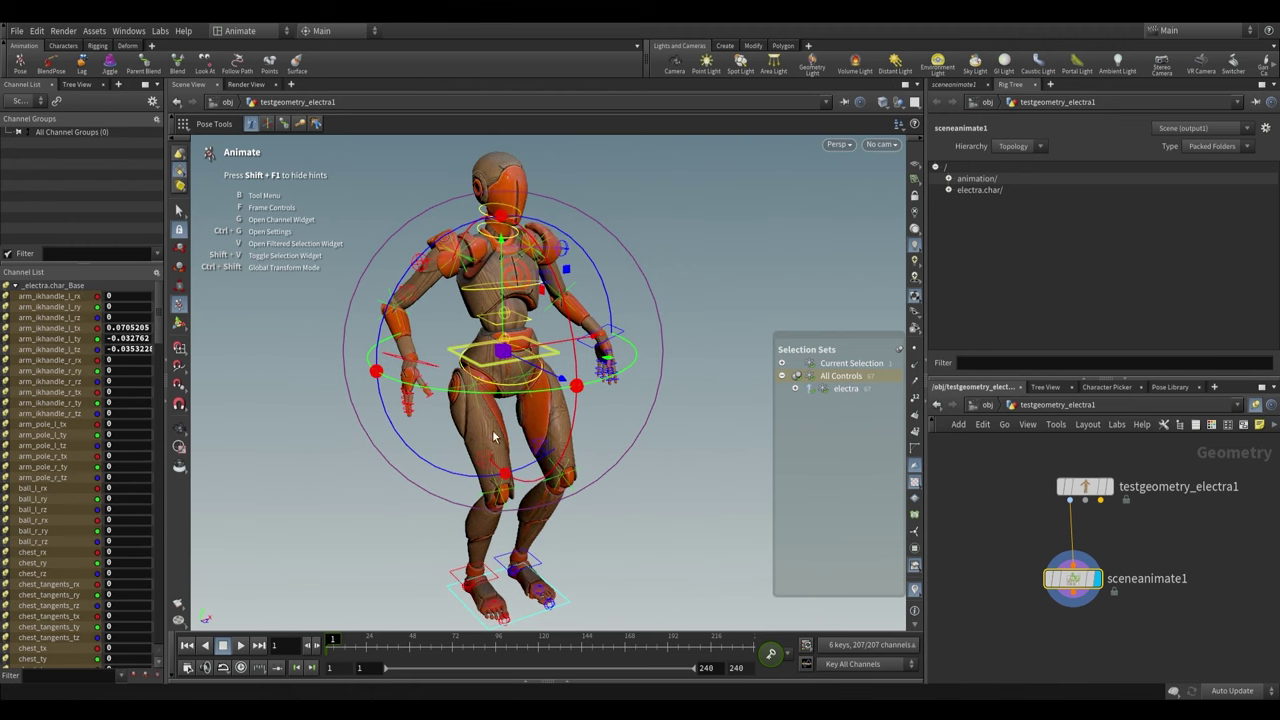
Lower the center-of-gravity control slightly and key all of the character's channels on frame 1
drag(502, 332, 505, 339)
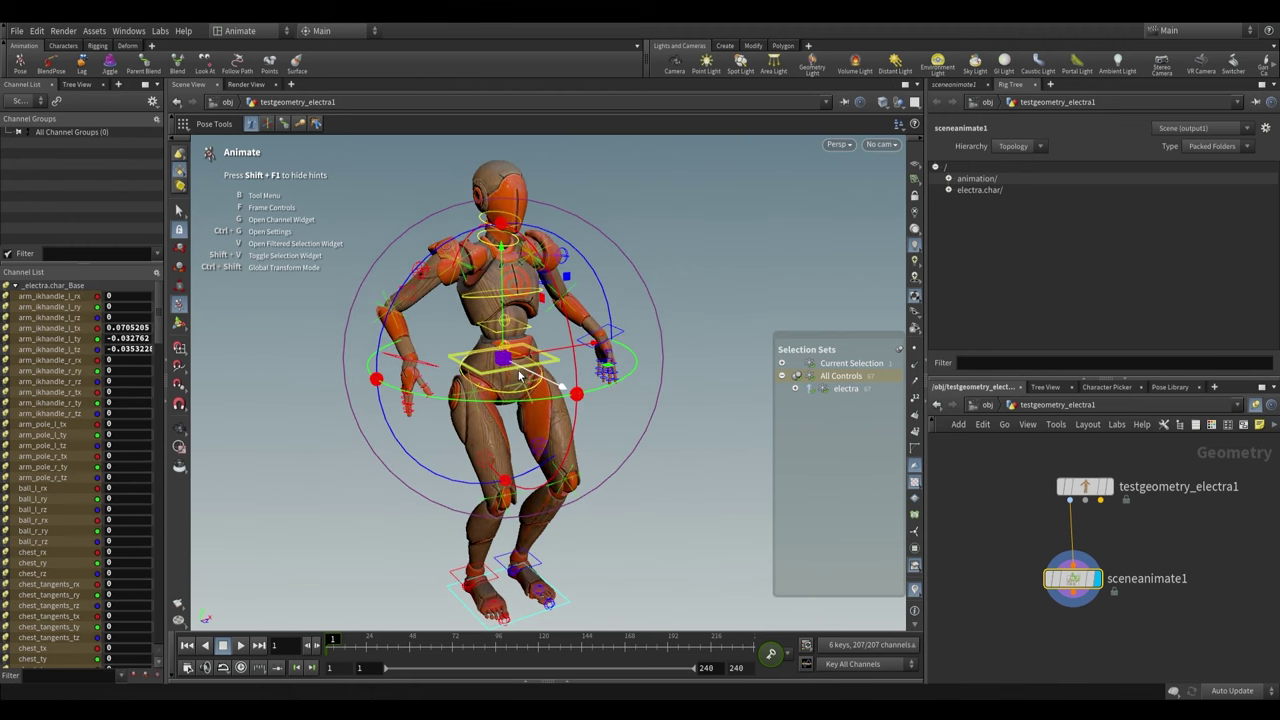
key(k)
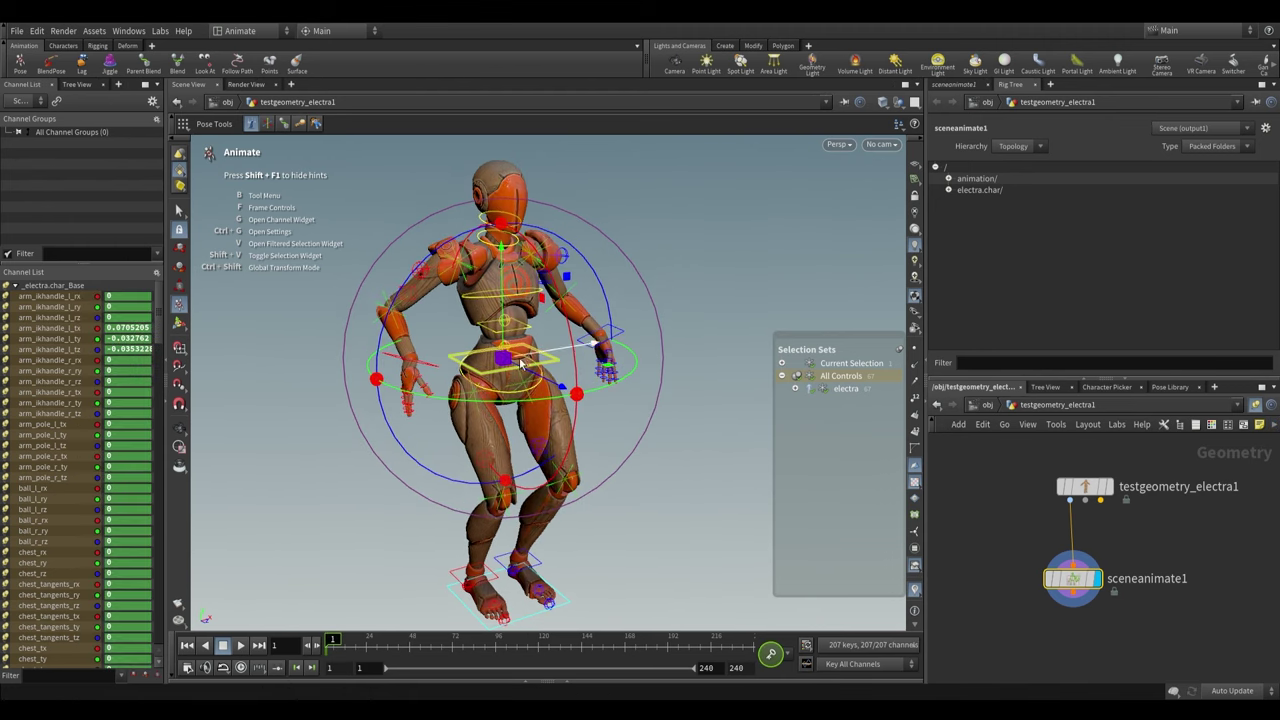
Go to frame 24, raise the center-of-gravity control until the character stands upright, and key all channels
drag(370, 641, 348, 639)
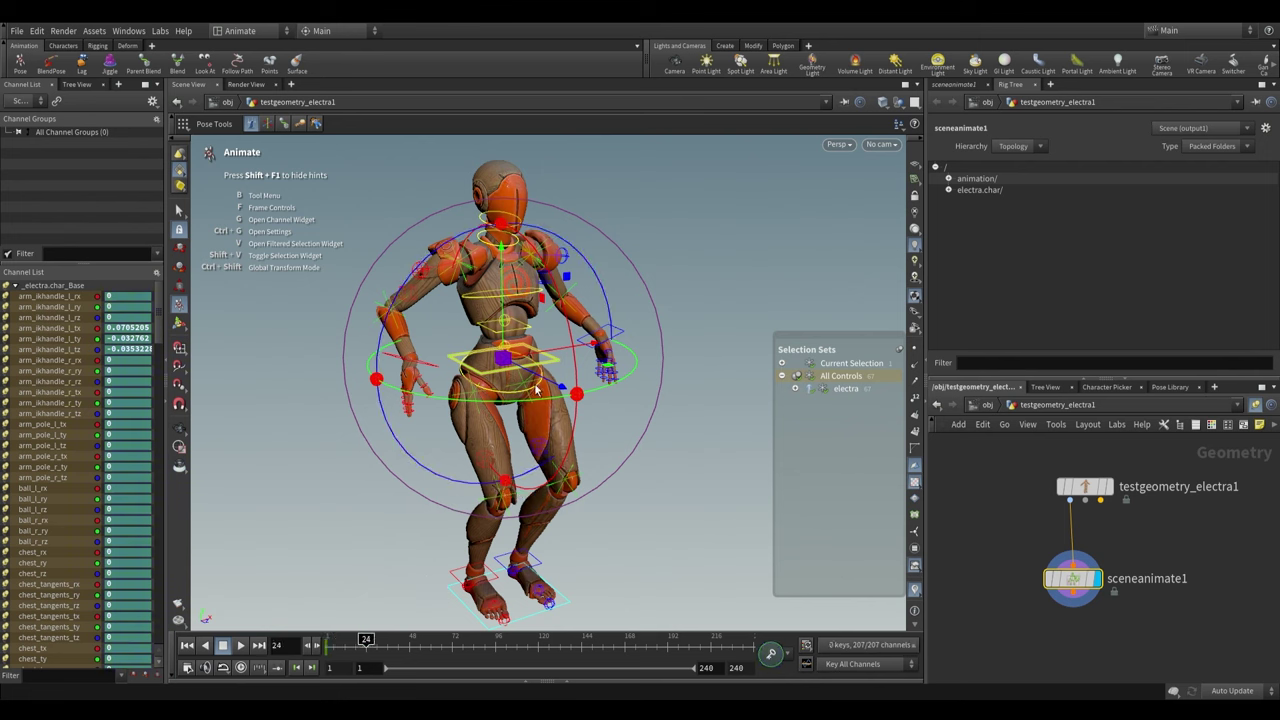
alt+drag(504, 352, 592, 377)
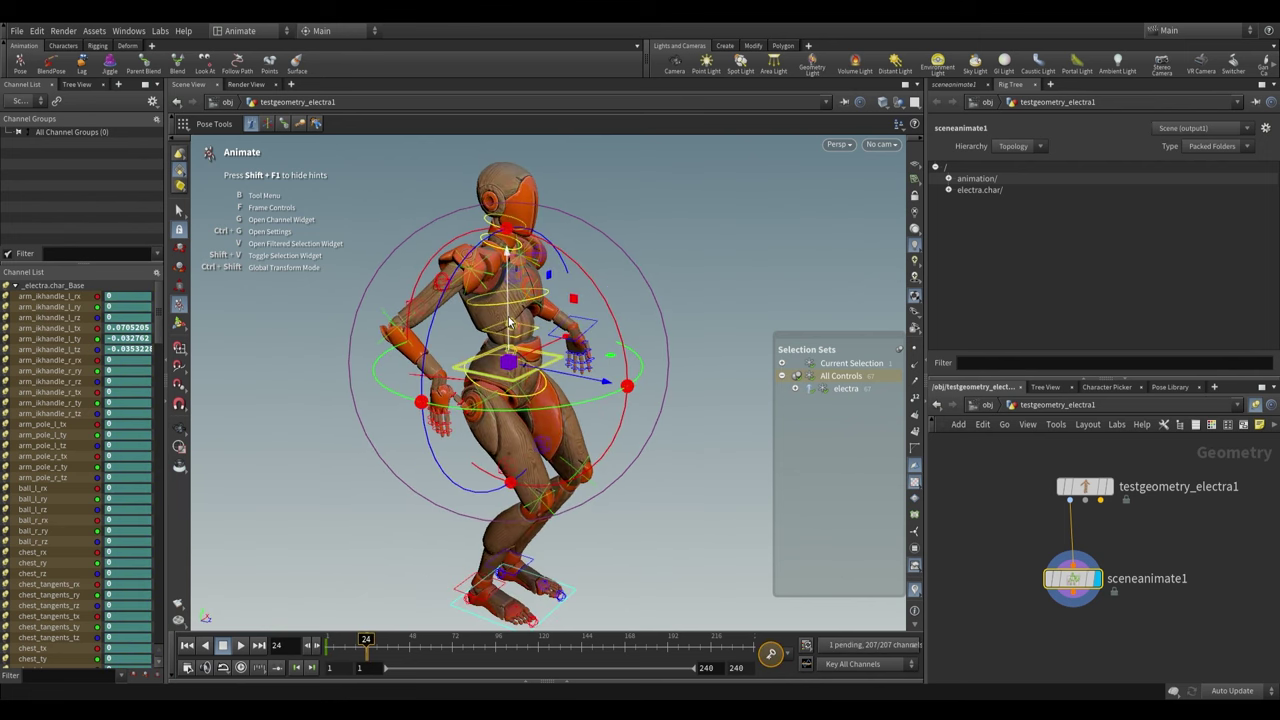
drag(511, 320, 462, 245)
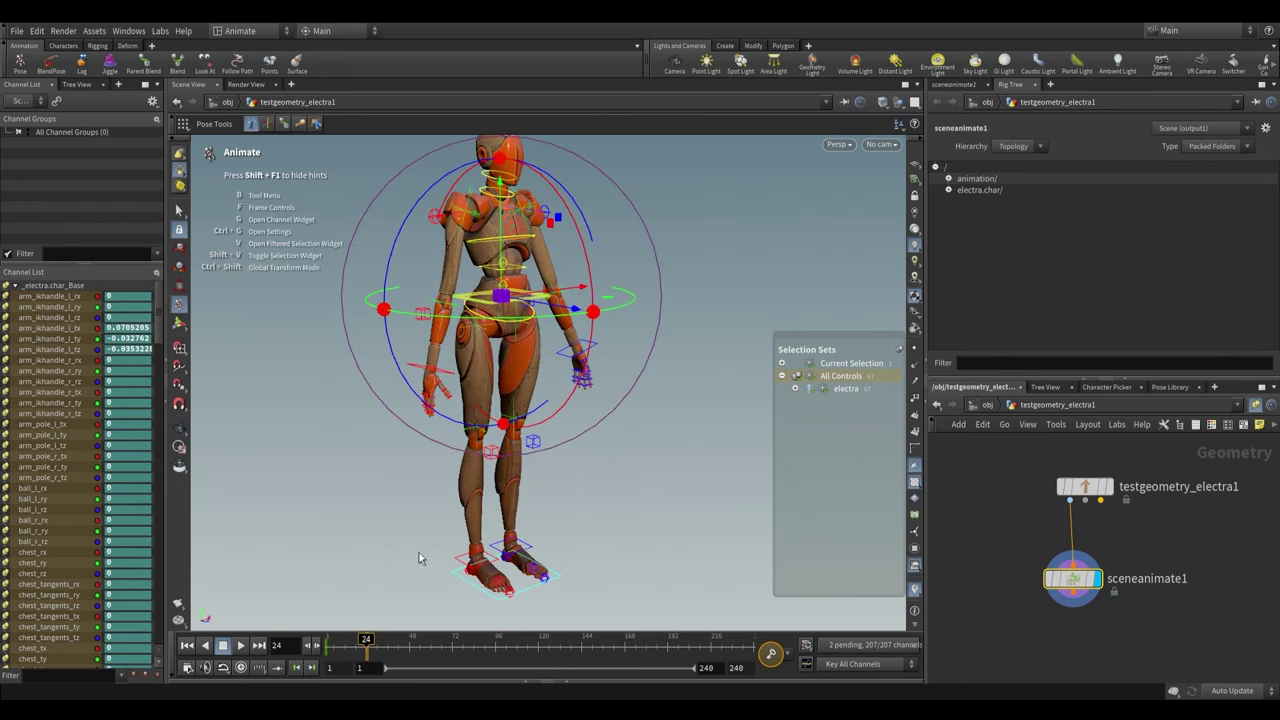
key(k)
Scrub between frames 1 and 24 to review the motion from crouching to standing
drag(364, 648, 329, 646)
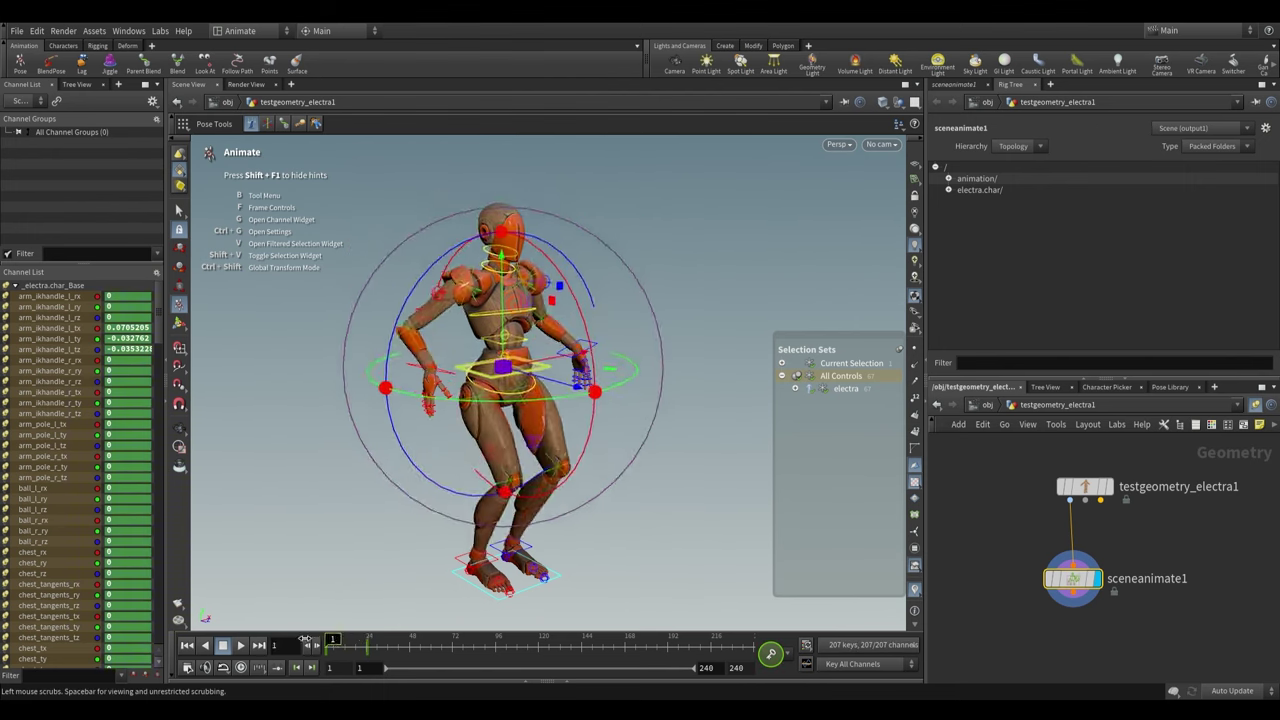
alt+drag(520, 378, 484, 354)
mouse_move(334, 644)
mouse_down()
mouse_move(374, 640)
mouse_move(331, 648)
mouse_up()
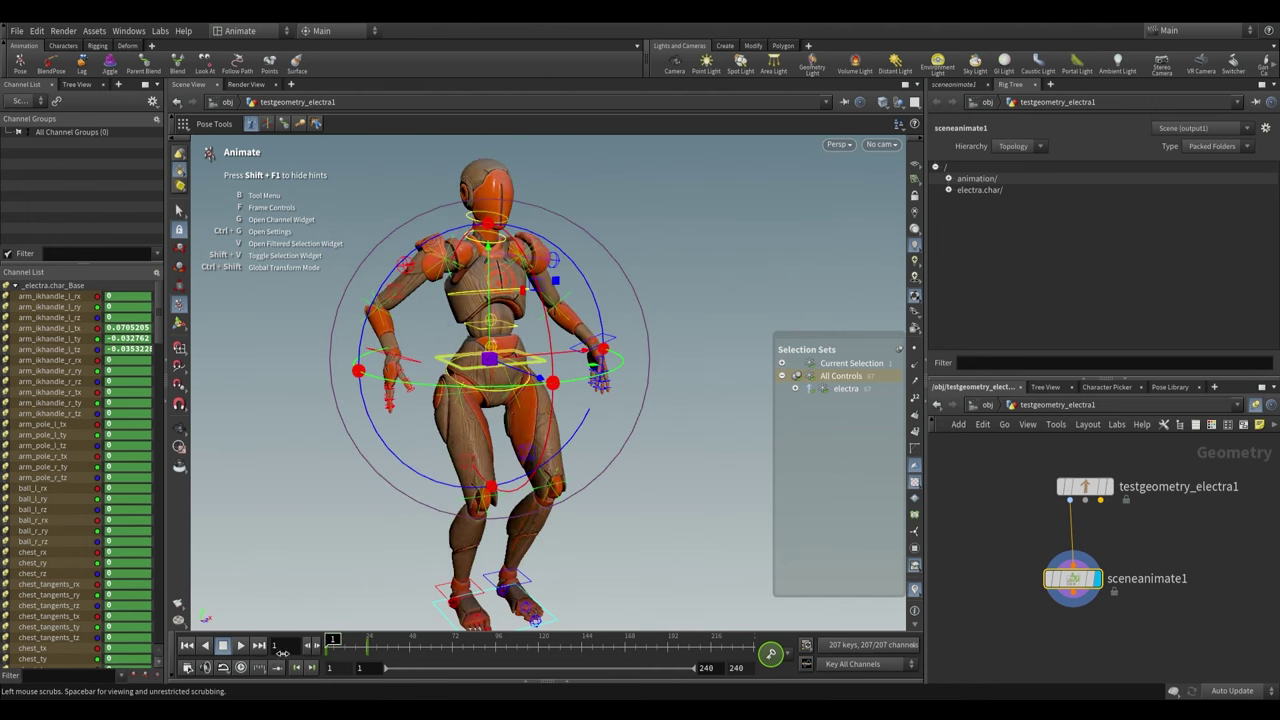
Add the right and left hand IK controls to the selected center-of-gravity control
alt+middle_drag(508, 438, 510, 450)
alt+drag(510, 450, 460, 446)
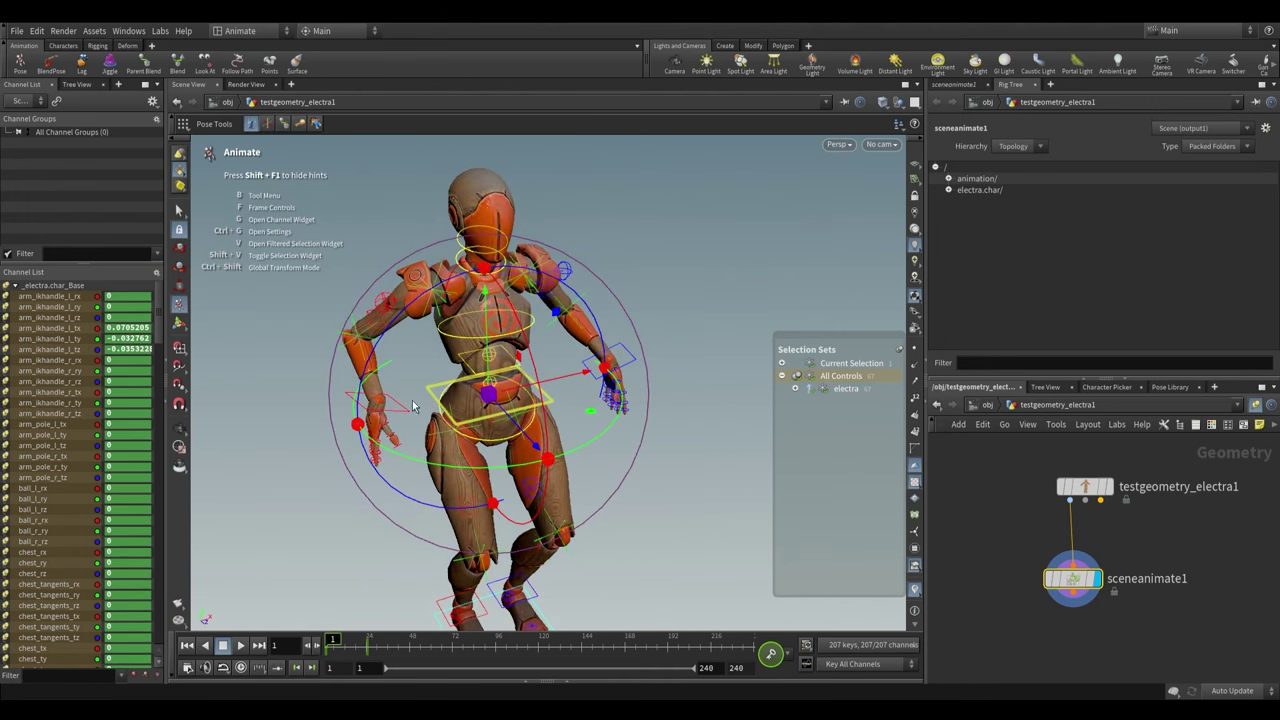
alt+drag(413, 405, 388, 398)
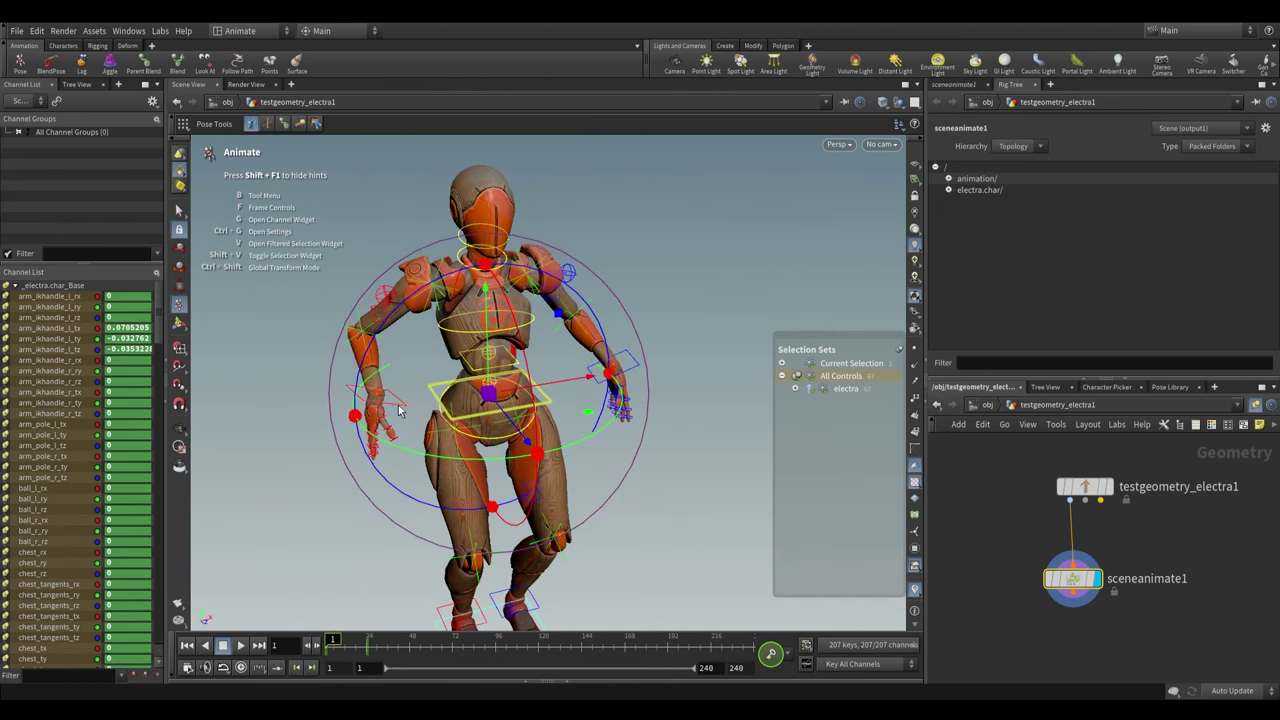
click(380, 400)
shift+click(638, 366)
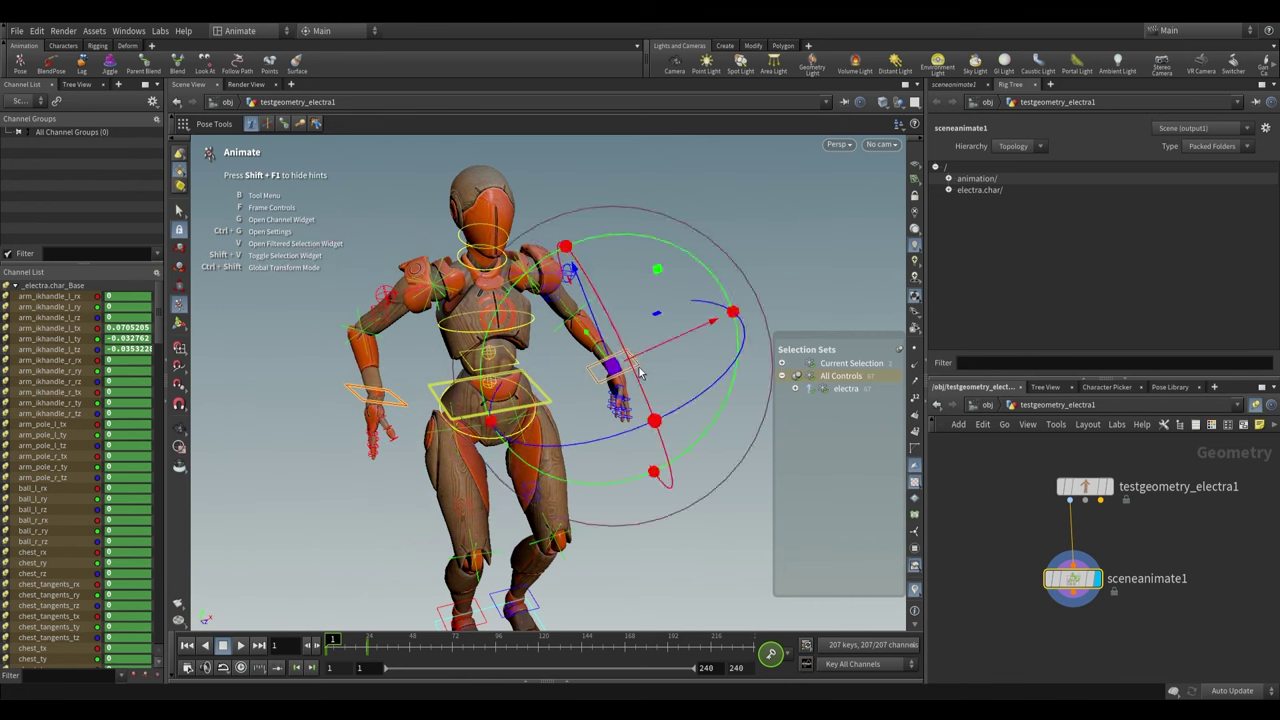
Try moving the two hand controls and the center-of-gravity control together, and undo the move
alt+drag(568, 433, 520, 484)
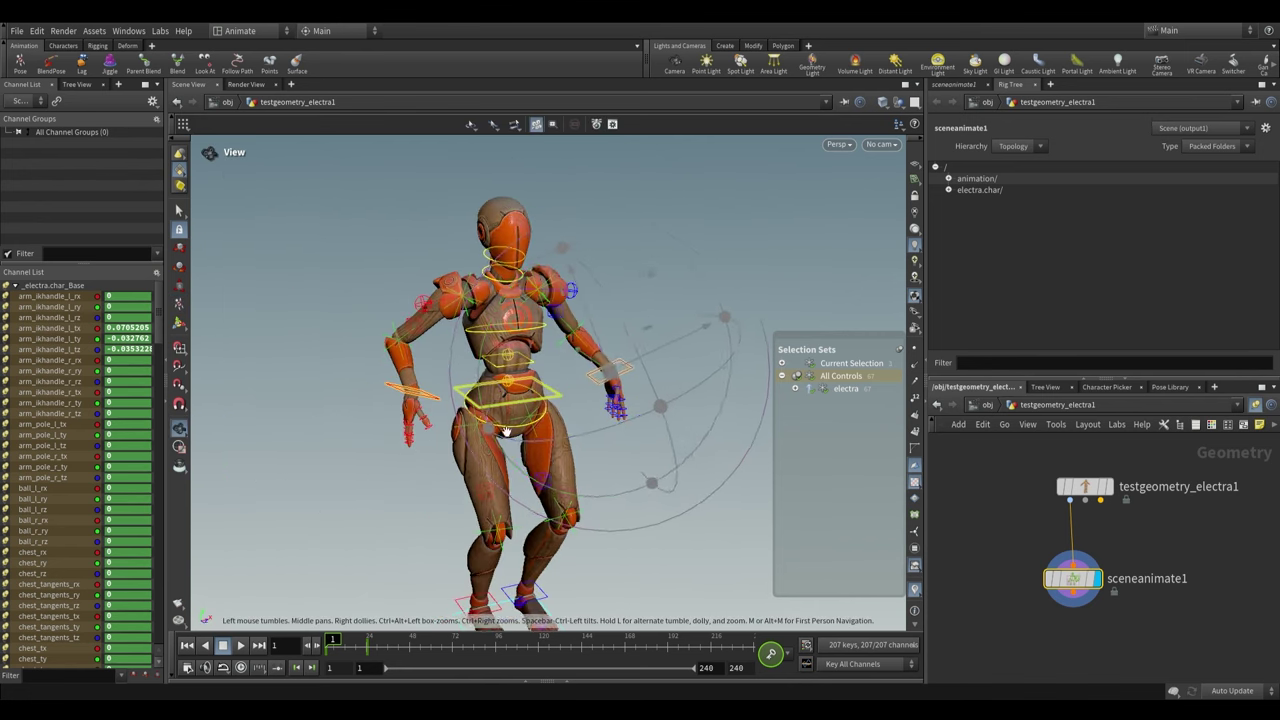
mouse_move(599, 342)
mouse_down()
mouse_move(580, 280)
mouse_move(608, 384)
mouse_move(587, 325)
mouse_up()
key(ctrl+z)
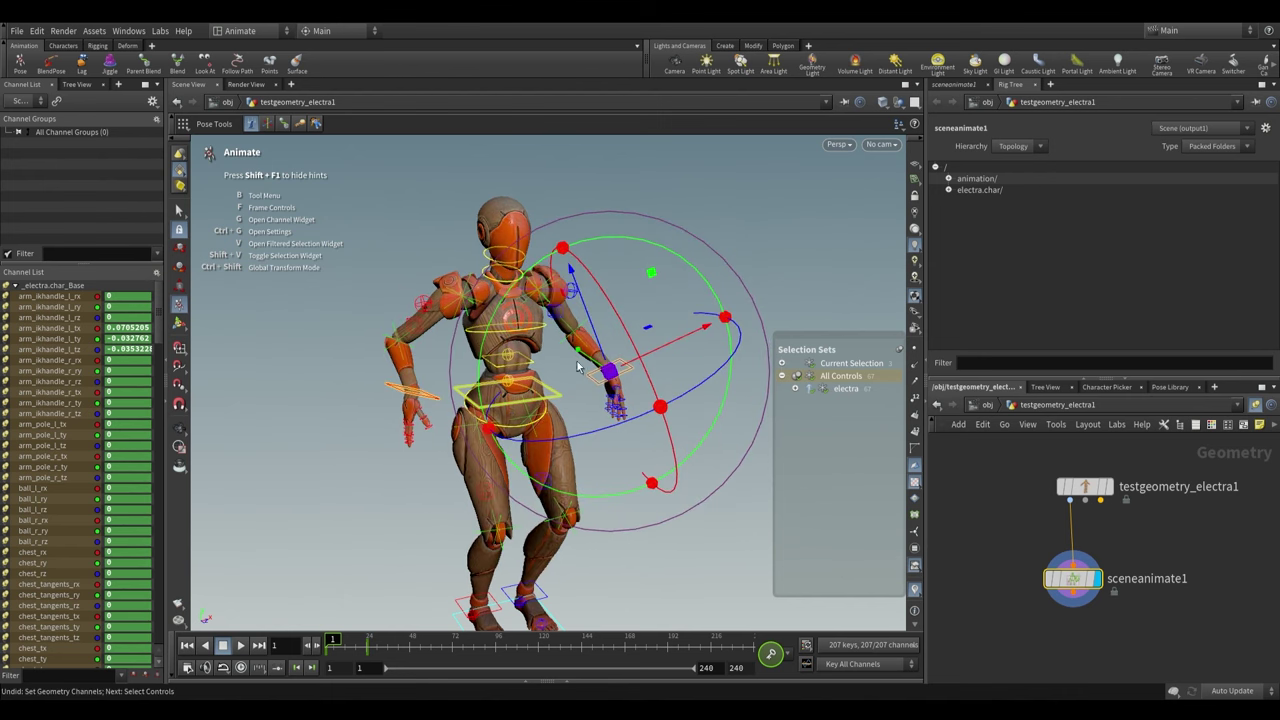
Set the handle's alignment mode to World and lower the hand and center-of-gravity controls together on frame 1
right_click(609, 372)
mouse_move(650, 432)
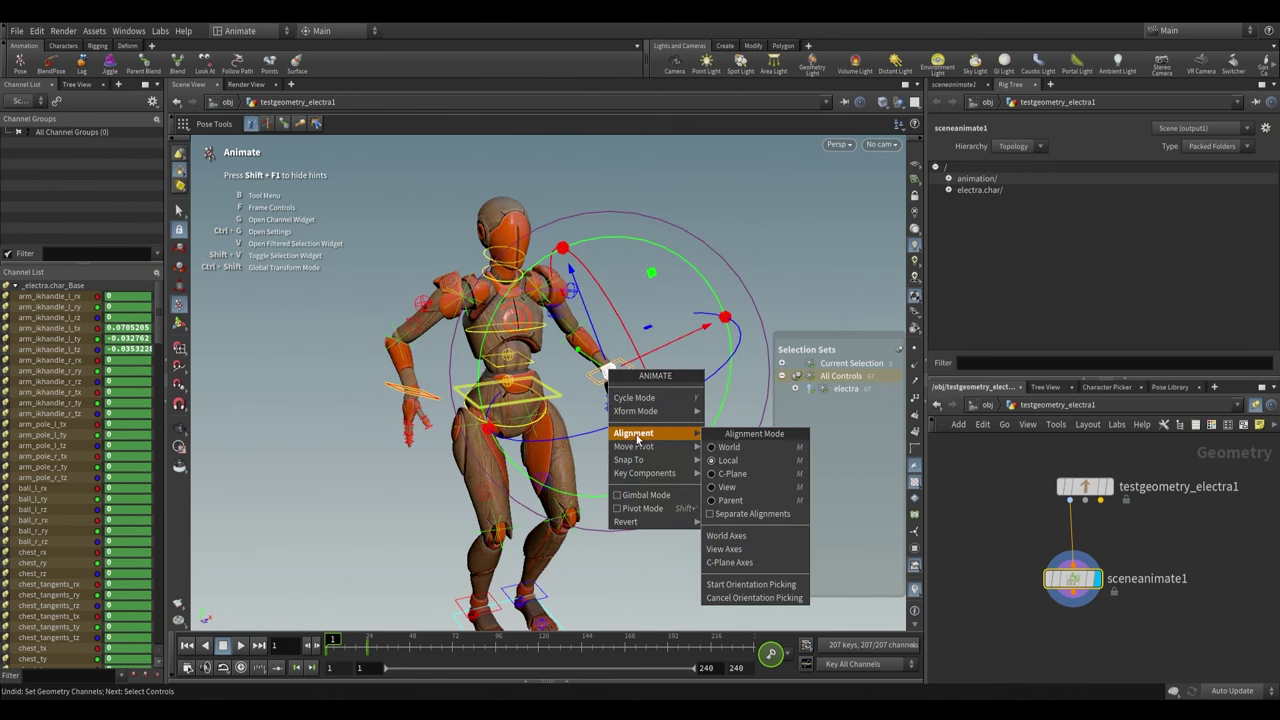
click(718, 452)
mouse_move(615, 350)
mouse_down()
mouse_move(615, 272)
mouse_move(615, 350)
mouse_up()
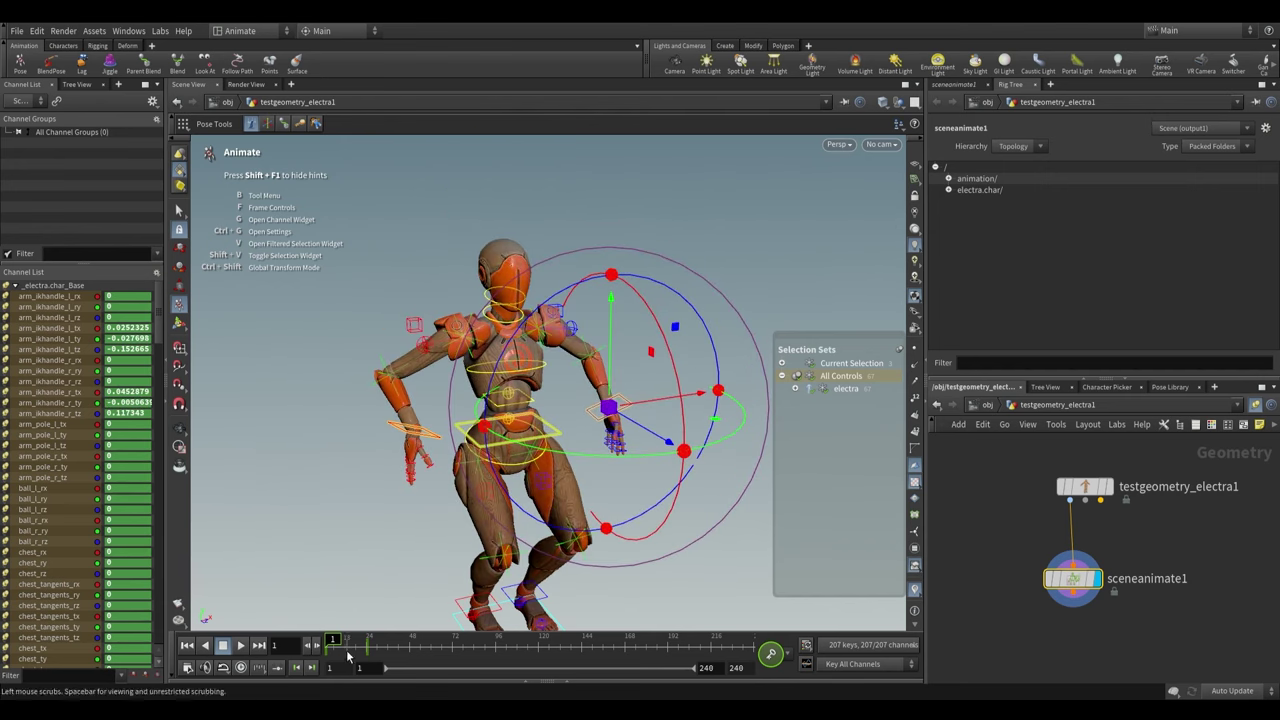
Go to frame 24 and lower the center-of-gravity control into a crouch
drag(333, 641, 368, 641)
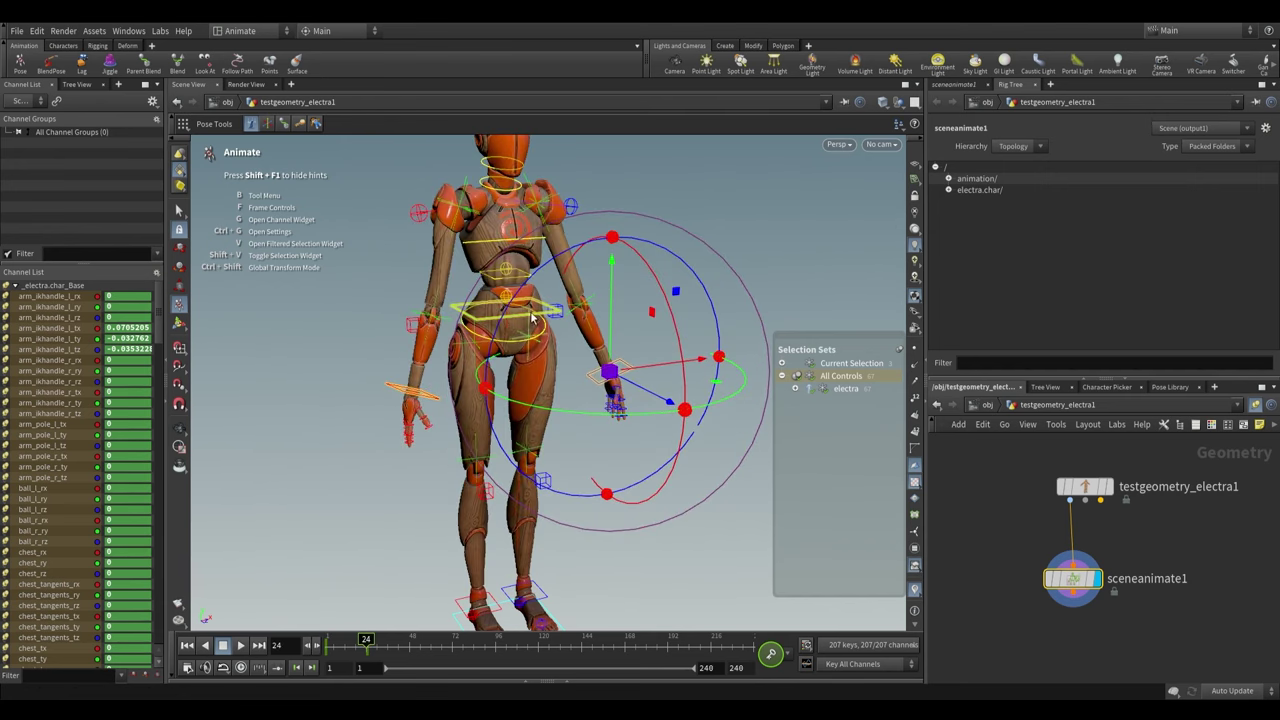
click(526, 320)
drag(526, 320, 440, 400)
Add both hand IK controls to the selection, try raising them together with the hips on frame 24, and undo the move
shift+click(408, 390)
shift+click(600, 373)
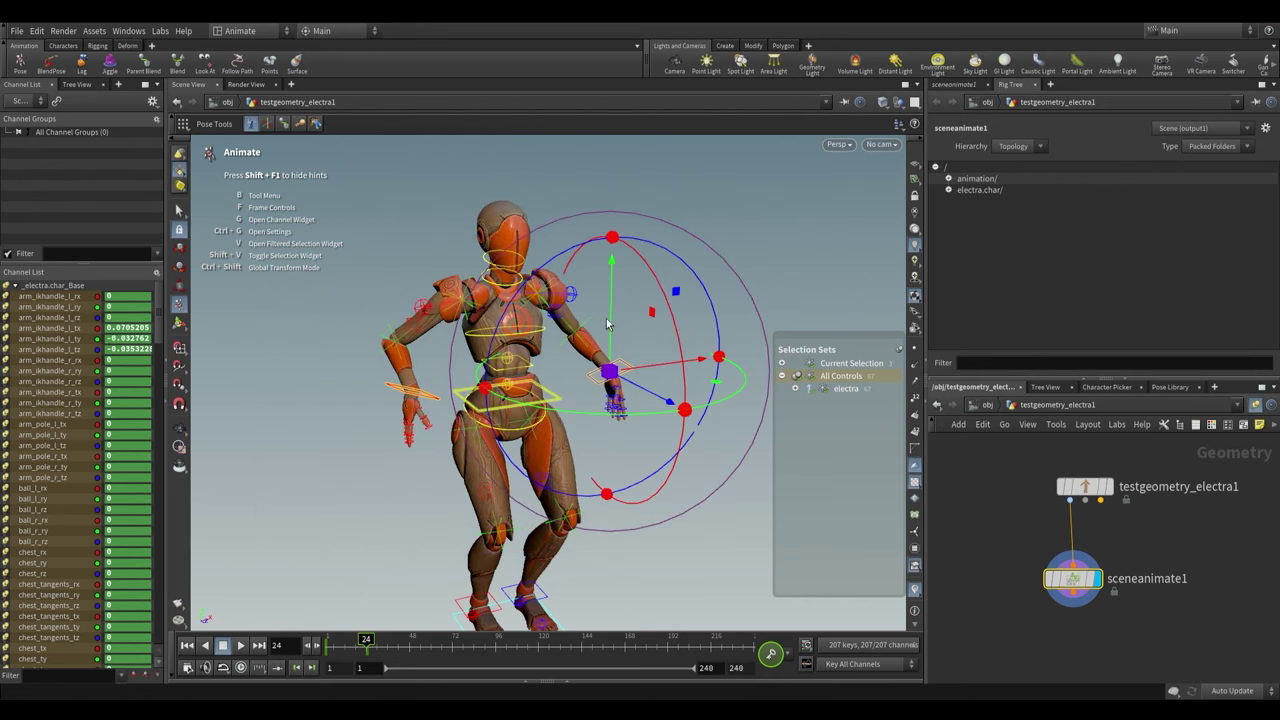
drag(611, 313, 606, 220)
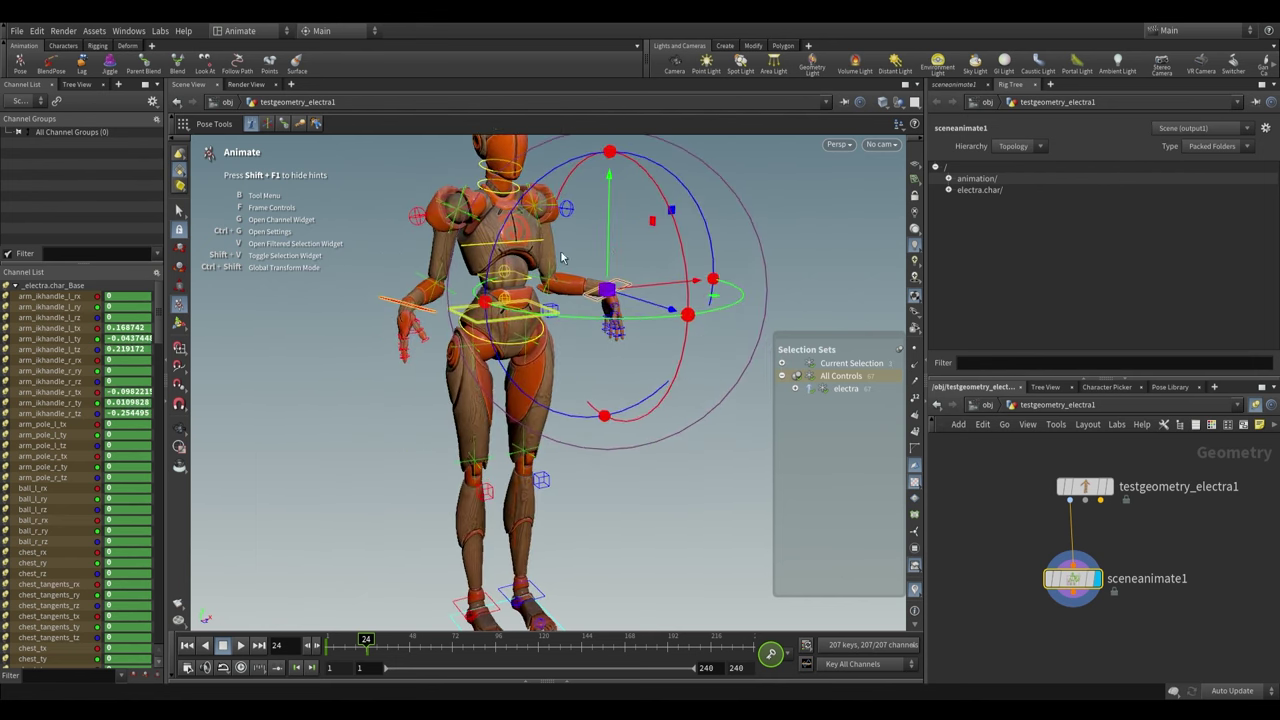
key(ctrl+z)
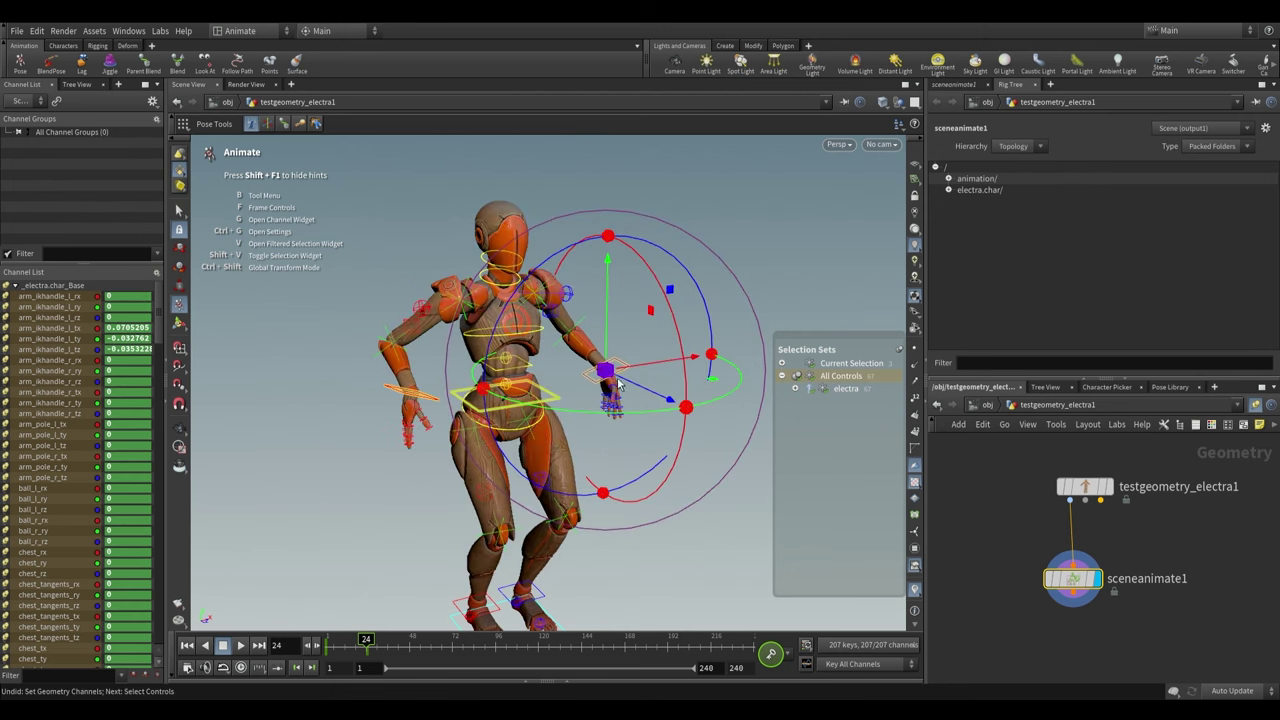
Select the right and left hand IK controls together with the torso control above the hips
alt+drag(622, 370, 549, 399)
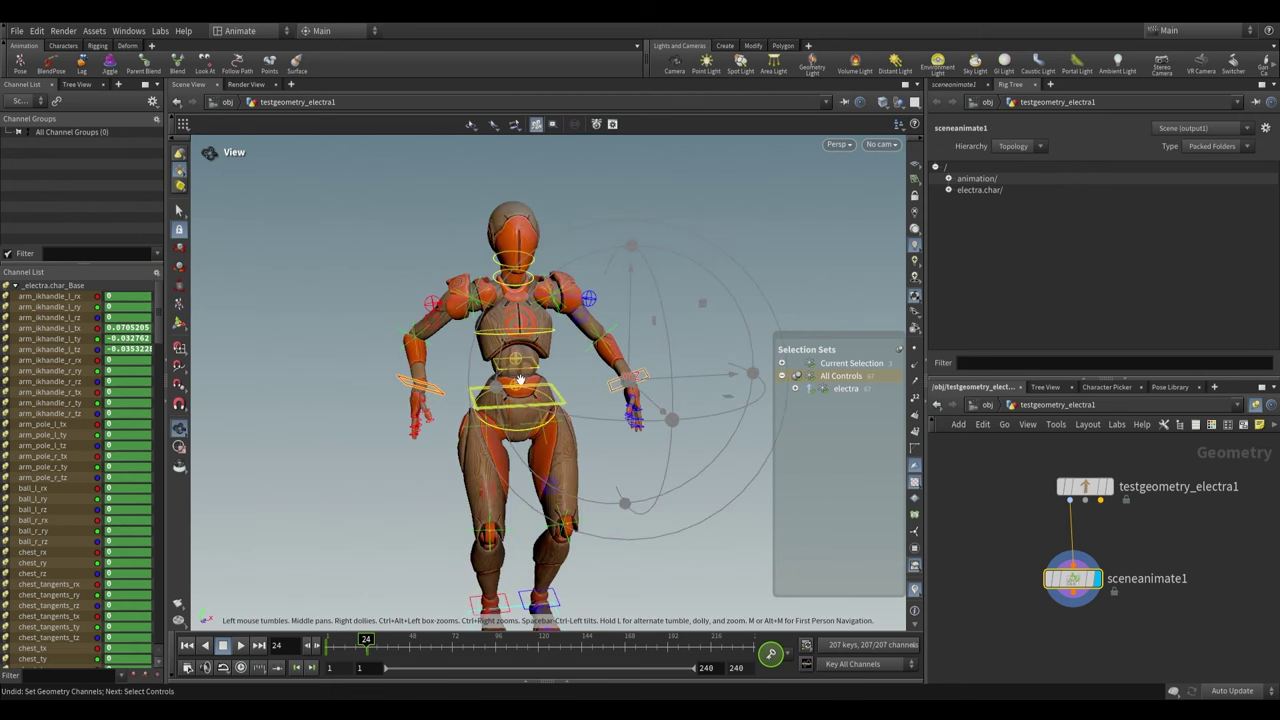
alt+right_drag(516, 376, 523, 363)
alt+drag(523, 363, 568, 400)
click(631, 371)
click(372, 417)
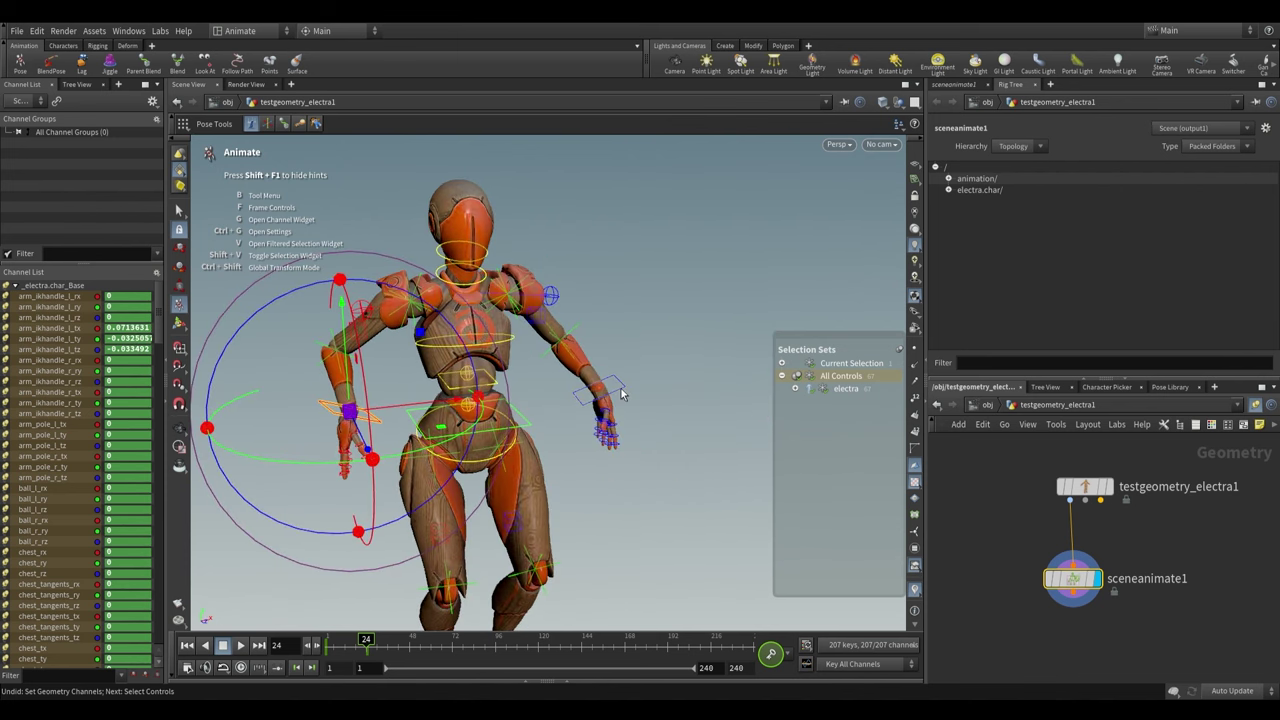
click(619, 393)
click(450, 390)
alt+drag(455, 392, 543, 380)
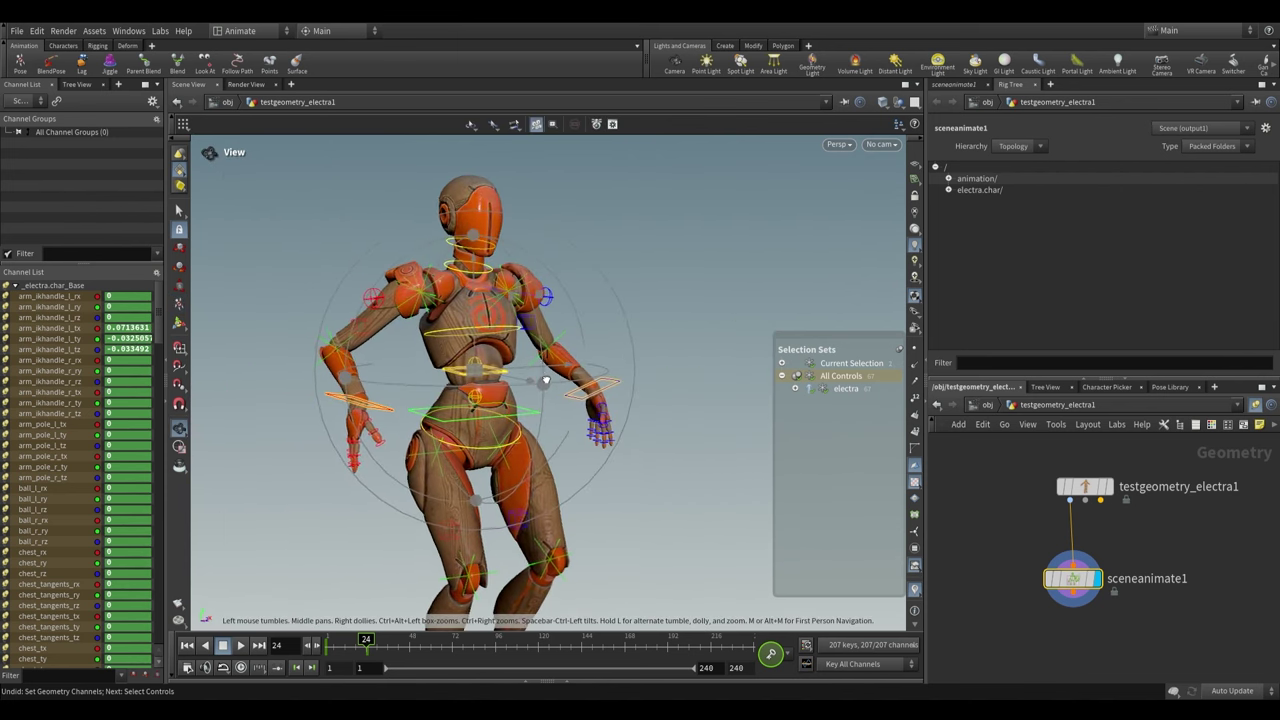
Create a selection set named Upper_Body from the selected controls
right_click(842, 440)
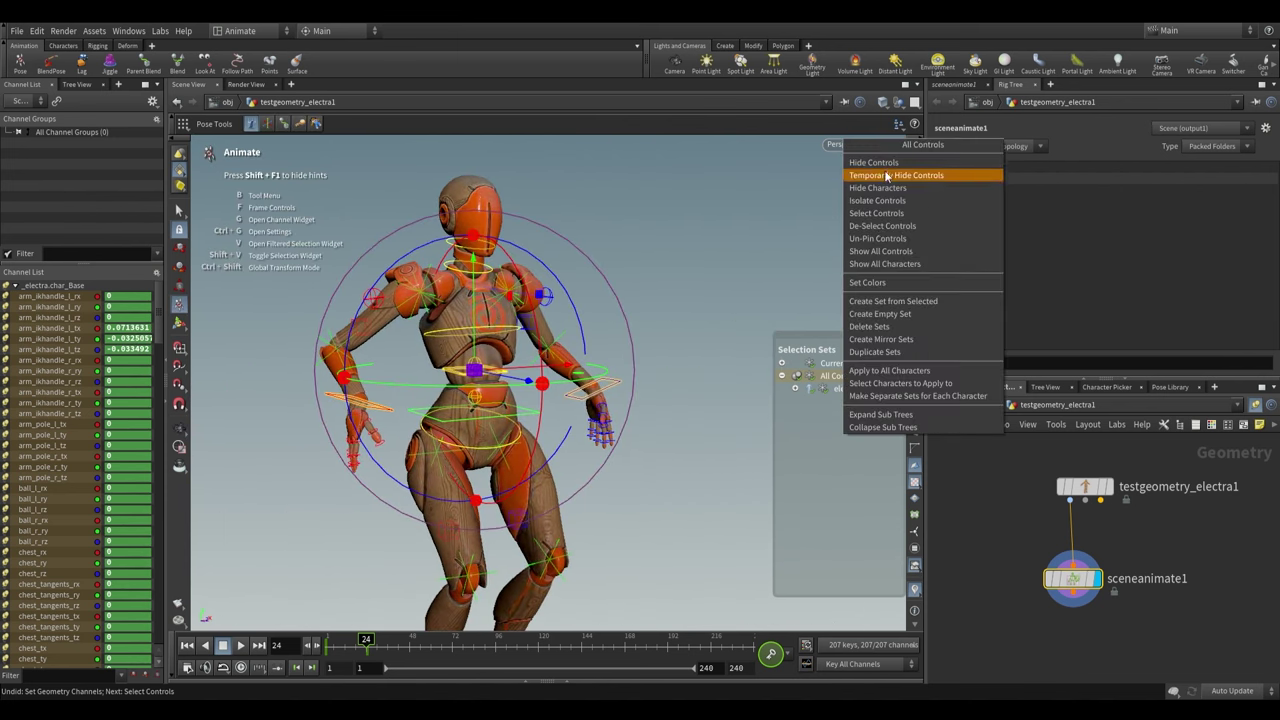
click(887, 303)
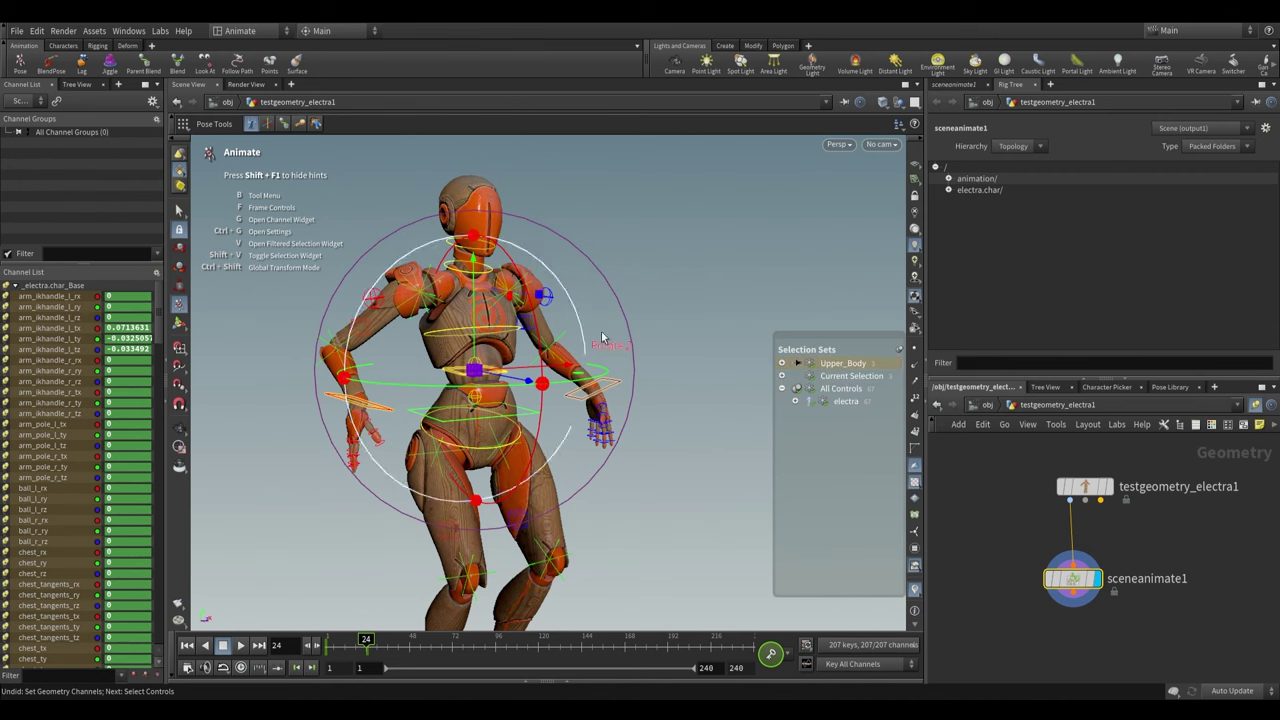
Clear the selection, reselect the controls through the Upper_Body set, and try moving them together
click(647, 353)
alt+drag(645, 372, 546, 436)
click(856, 364)
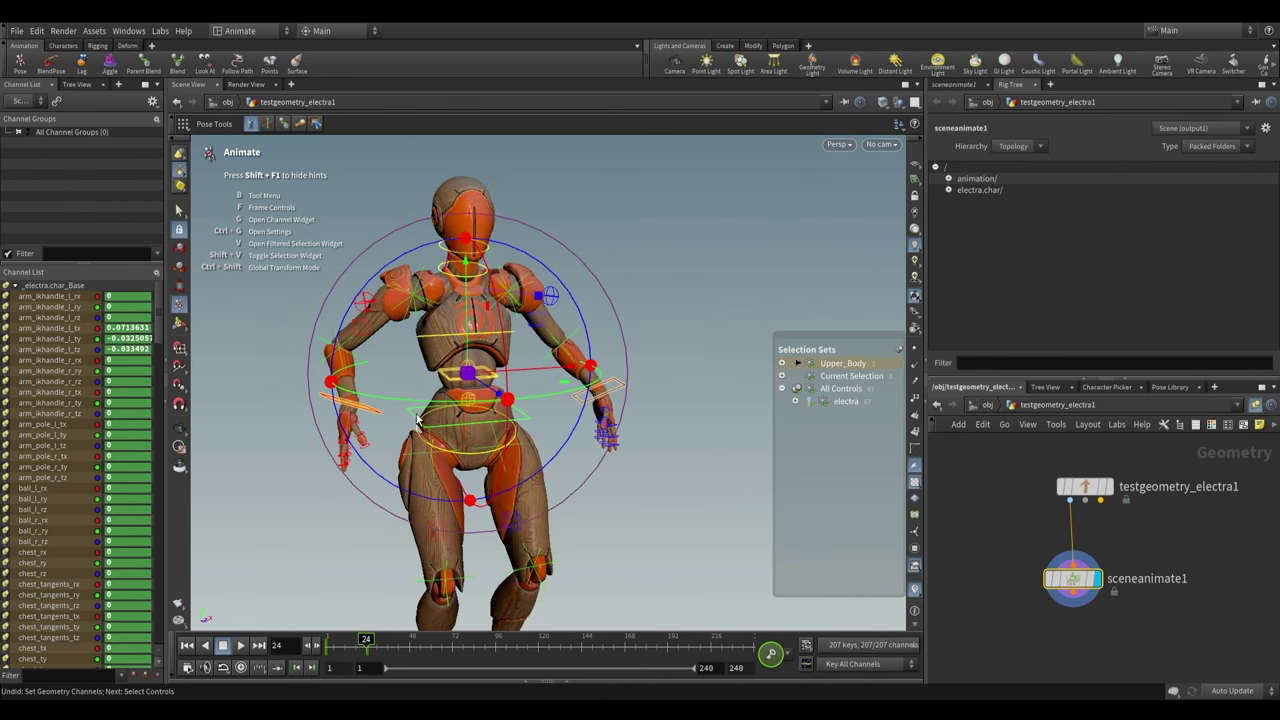
drag(468, 330, 597, 330)
key(Escape)
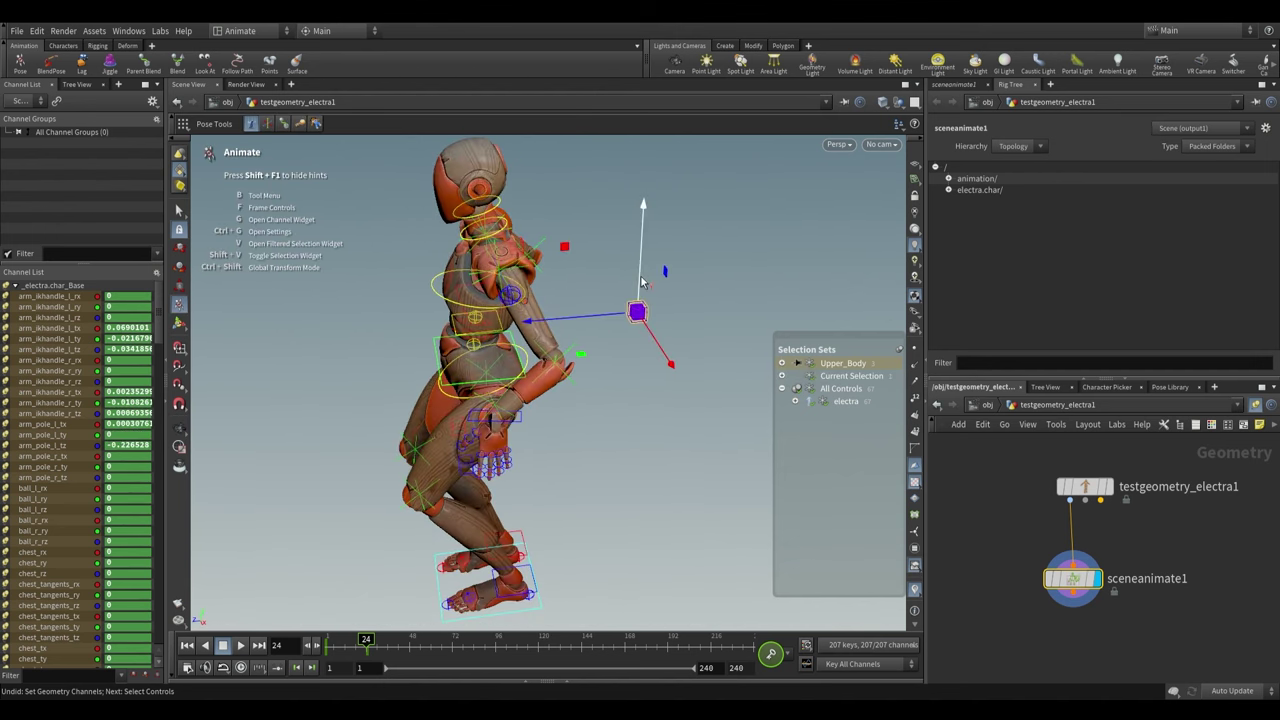
Lower the left arm pole control to about -0.208 and the right arm pole control to about -0.203 in Y translation
drag(641, 283, 631, 358)
alt+drag(620, 360, 366, 295)
key(Escape)
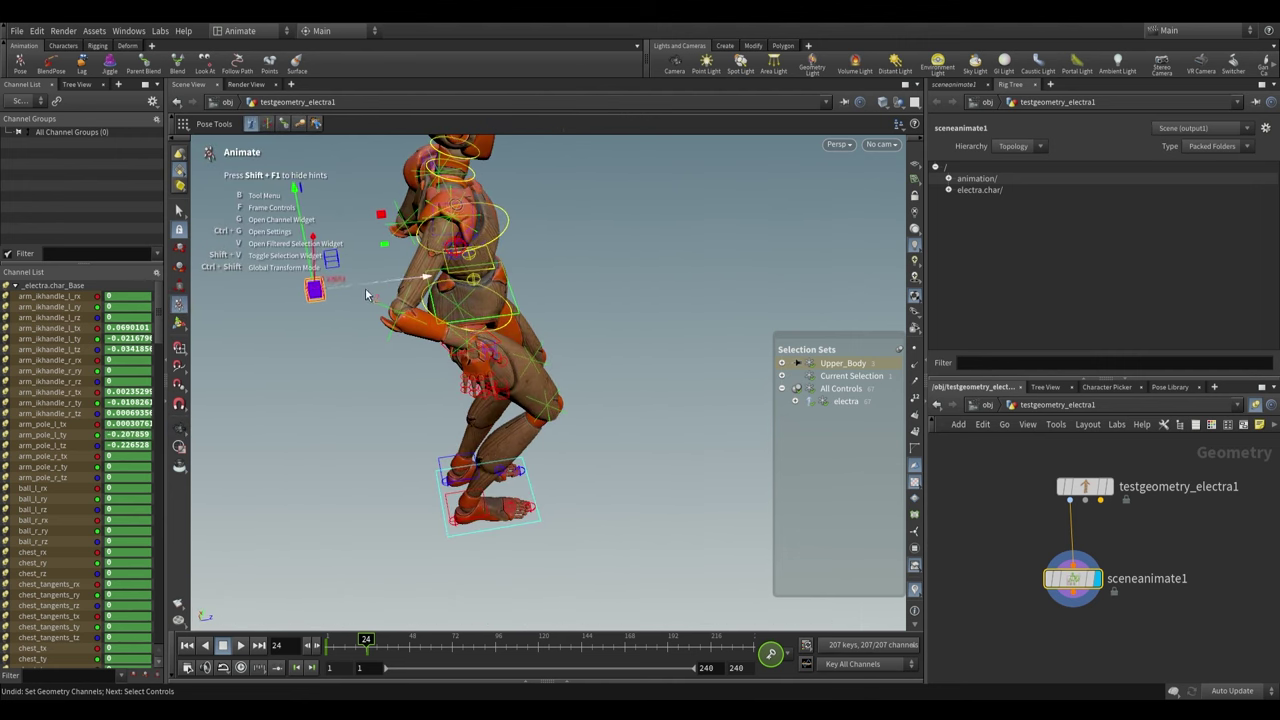
drag(305, 241, 320, 288)
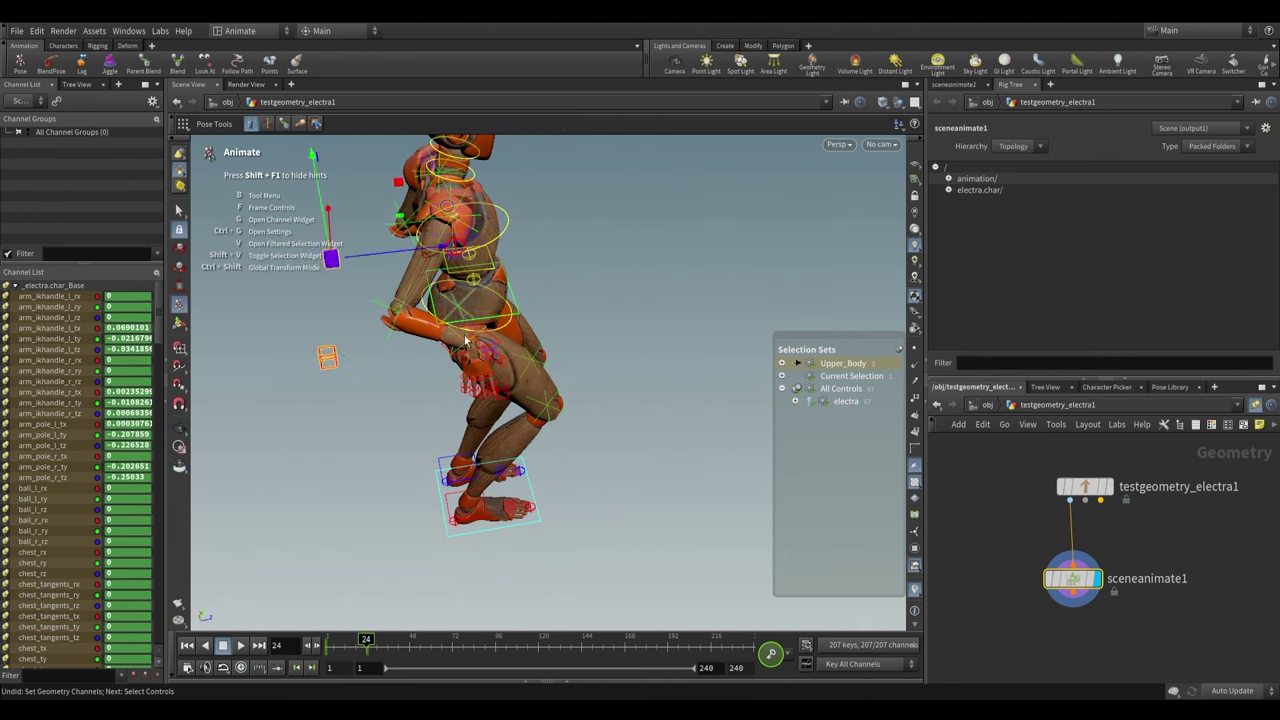
Select both arm pole controls and add them to the Upper_Body selection set
drag(465, 340, 560, 330)
right_click(836, 366)
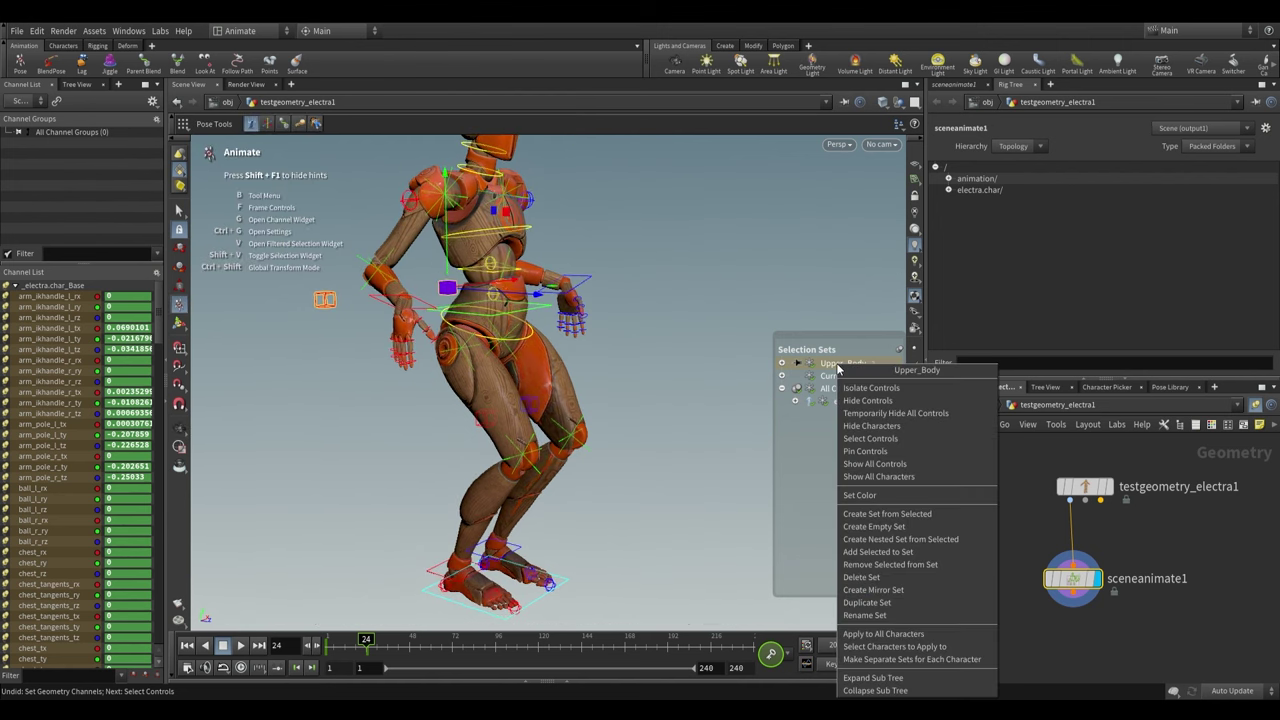
click(884, 552)
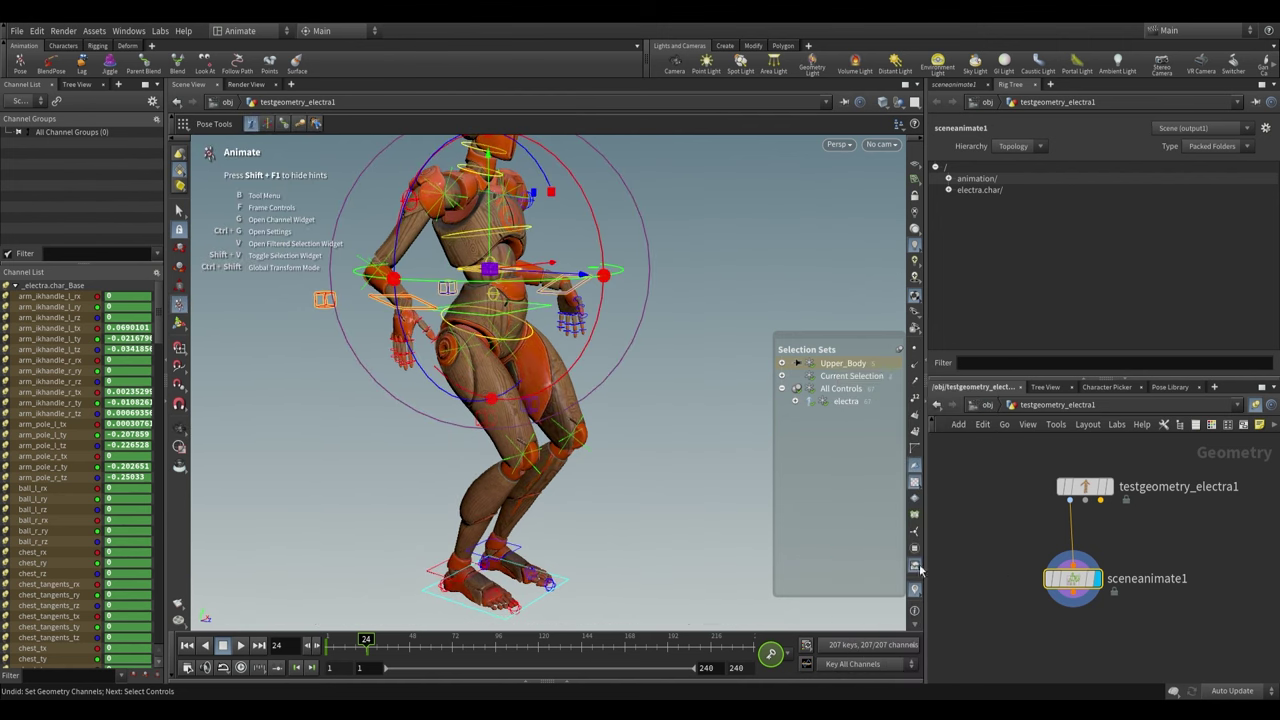
Reselect the controls through the Upper_Body set, move the upper body as a unit, and pose both hands beside the body
drag(548, 333, 490, 207)
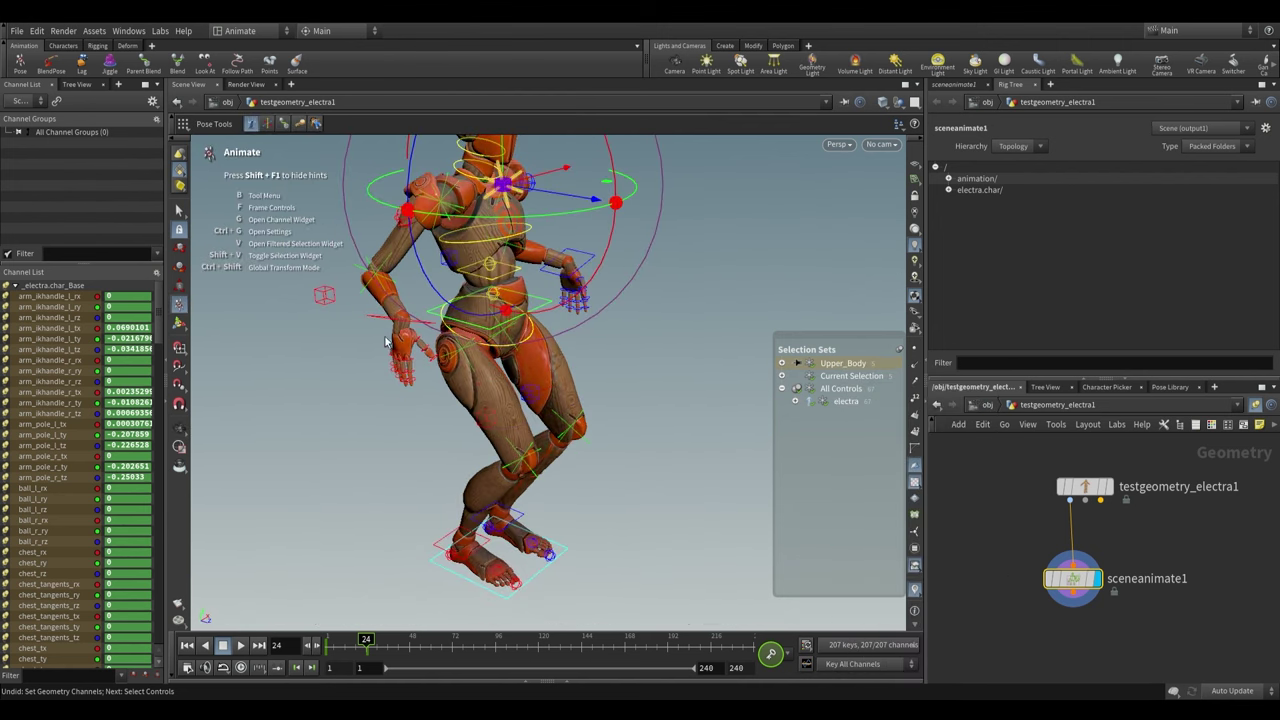
click(844, 365)
alt+drag(538, 262, 500, 261)
alt+drag(568, 330, 501, 263)
alt+drag(514, 377, 530, 415)
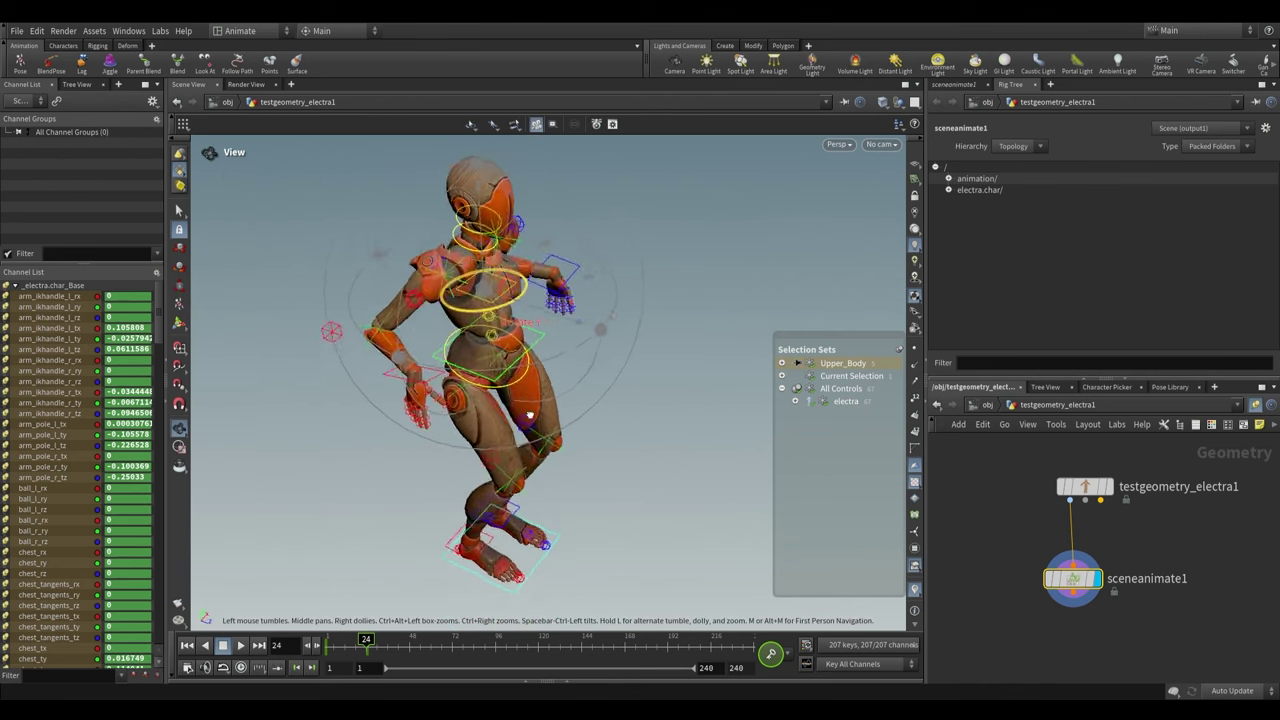
key(ctrl+z)
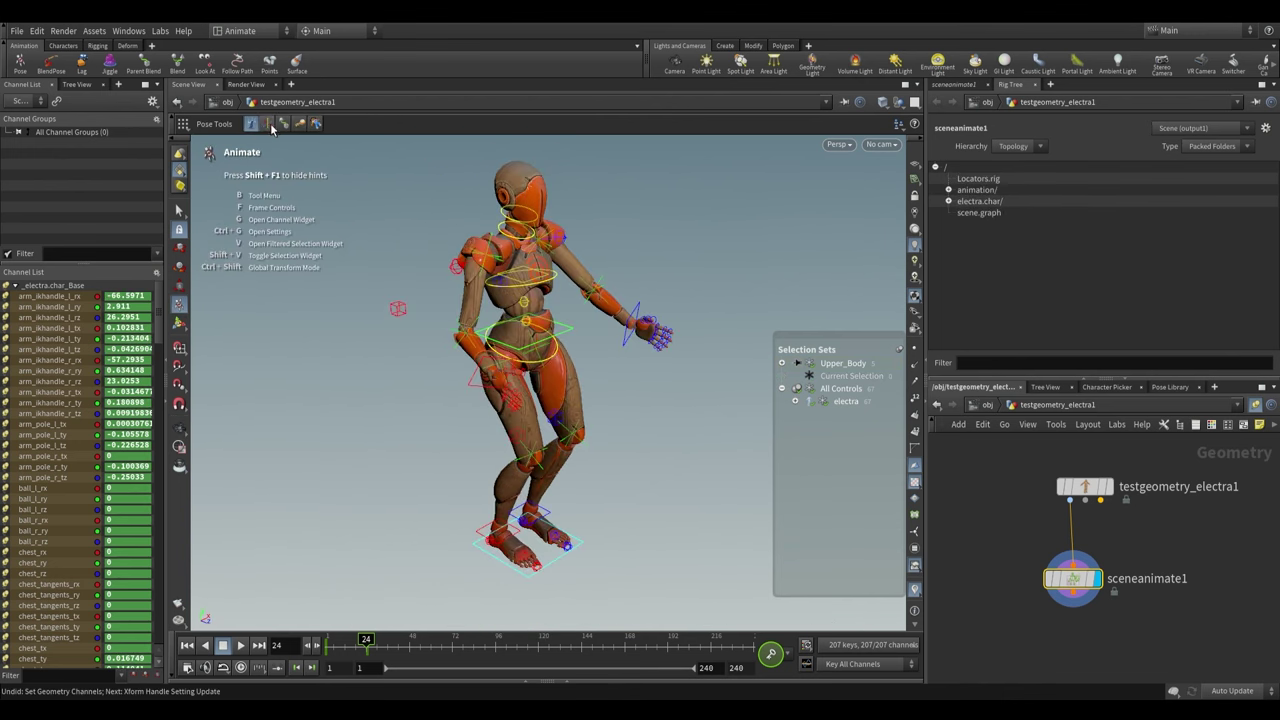
Switch to the Locators Tool and create a new locator beside the character's feet
click(270, 128)
alt+drag(603, 329, 563, 321)
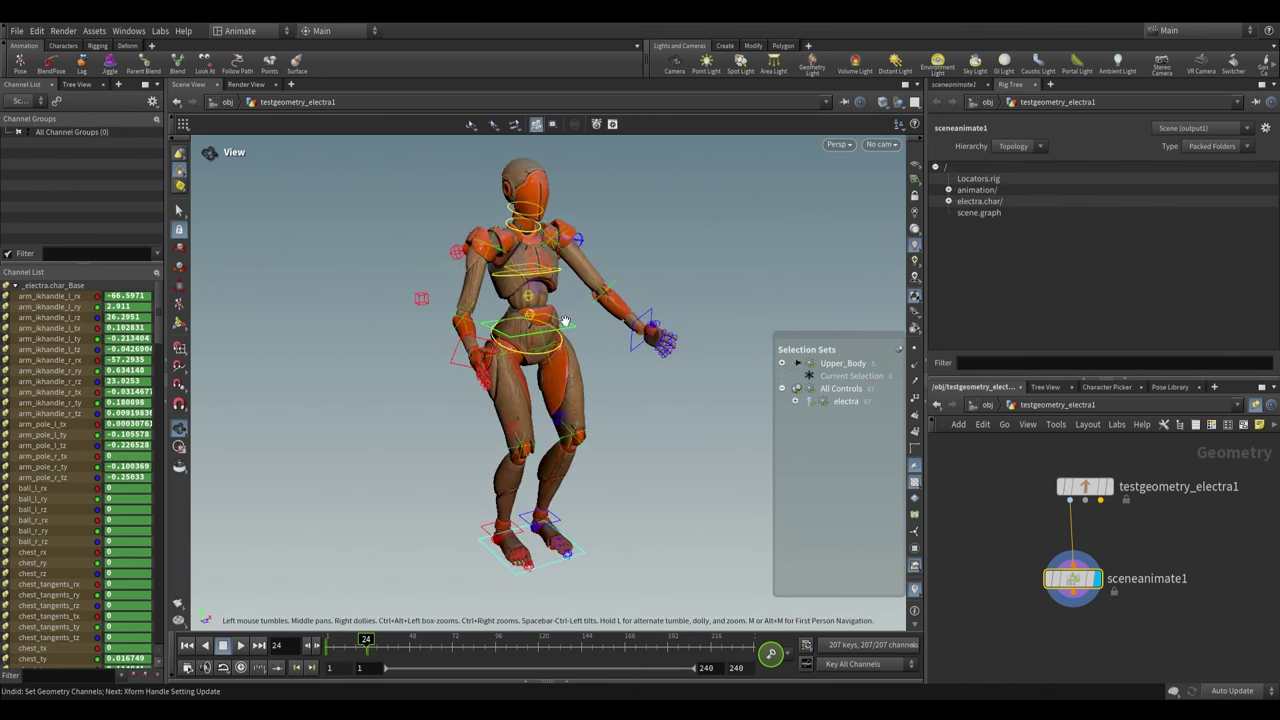
alt+right_drag(563, 321, 585, 387)
drag(585, 387, 639, 412)
key(h)
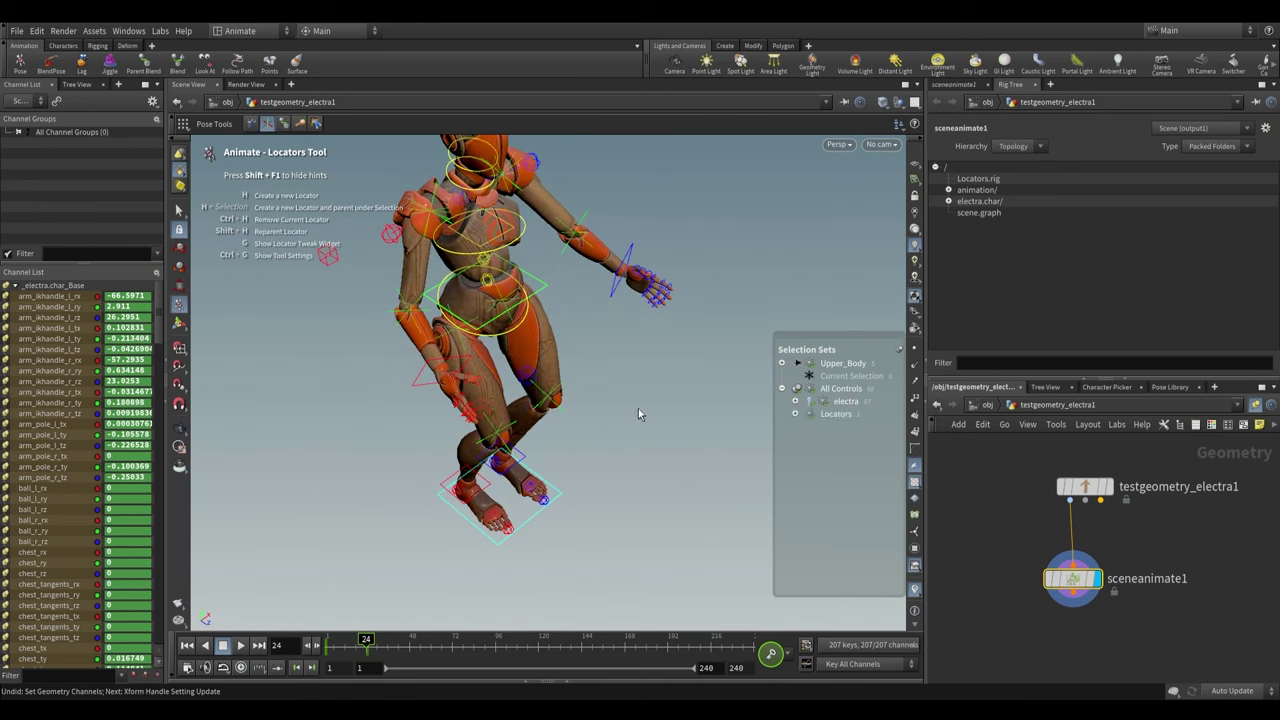
alt+drag(691, 449, 634, 474)
click(651, 456)
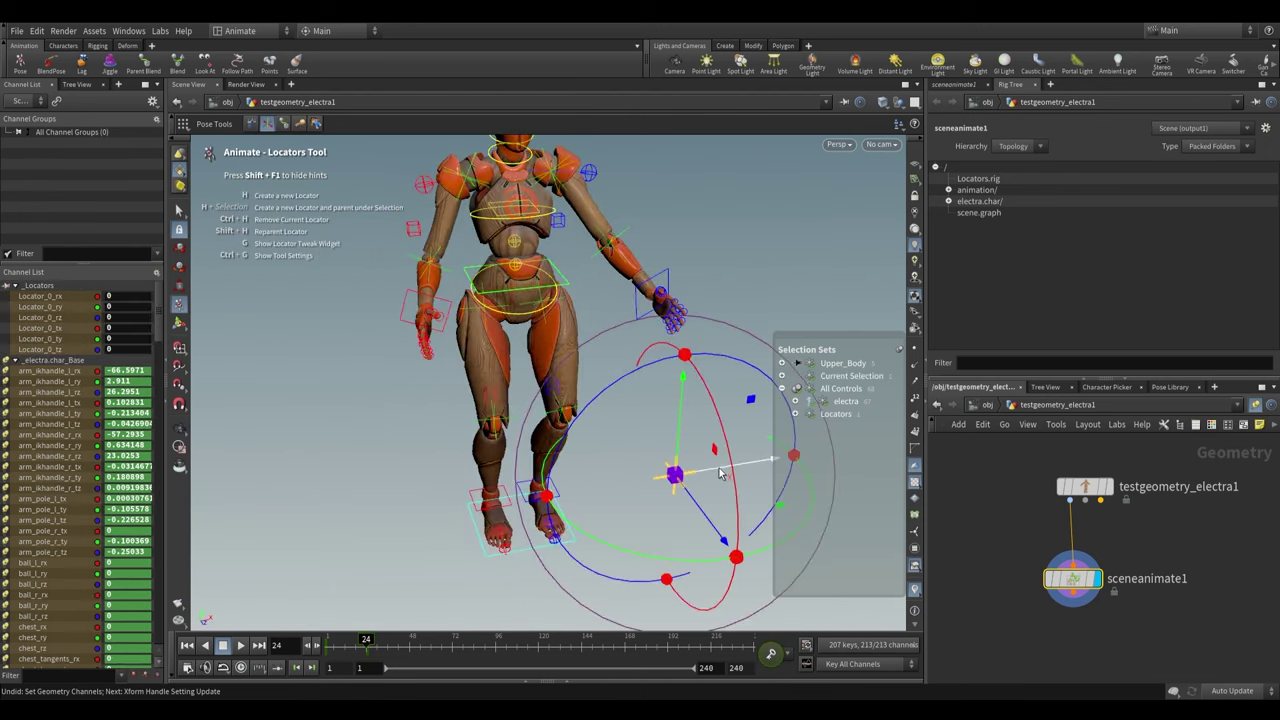
Move the locator in front of the character between the hands, to about -0.386, 0.579, 0.136
drag(722, 473, 577, 490)
drag(525, 437, 521, 287)
alt+drag(520, 350, 589, 394)
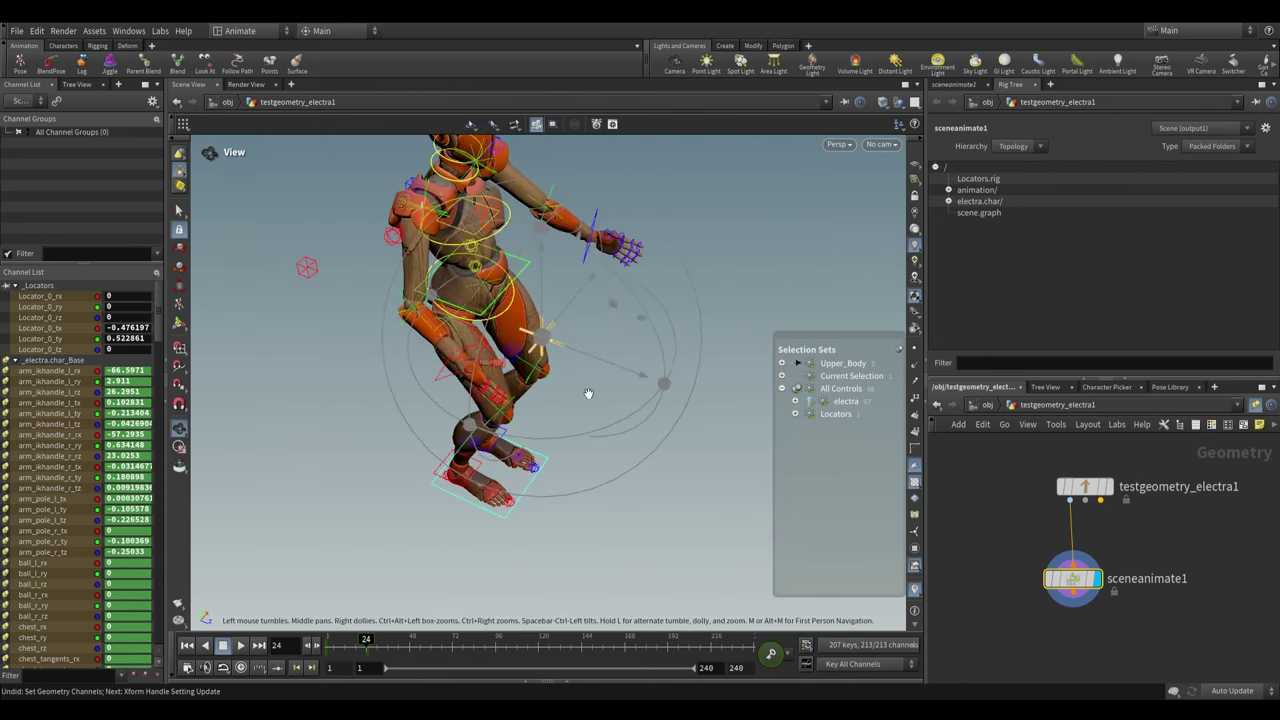
drag(571, 309, 585, 289)
drag(608, 344, 648, 360)
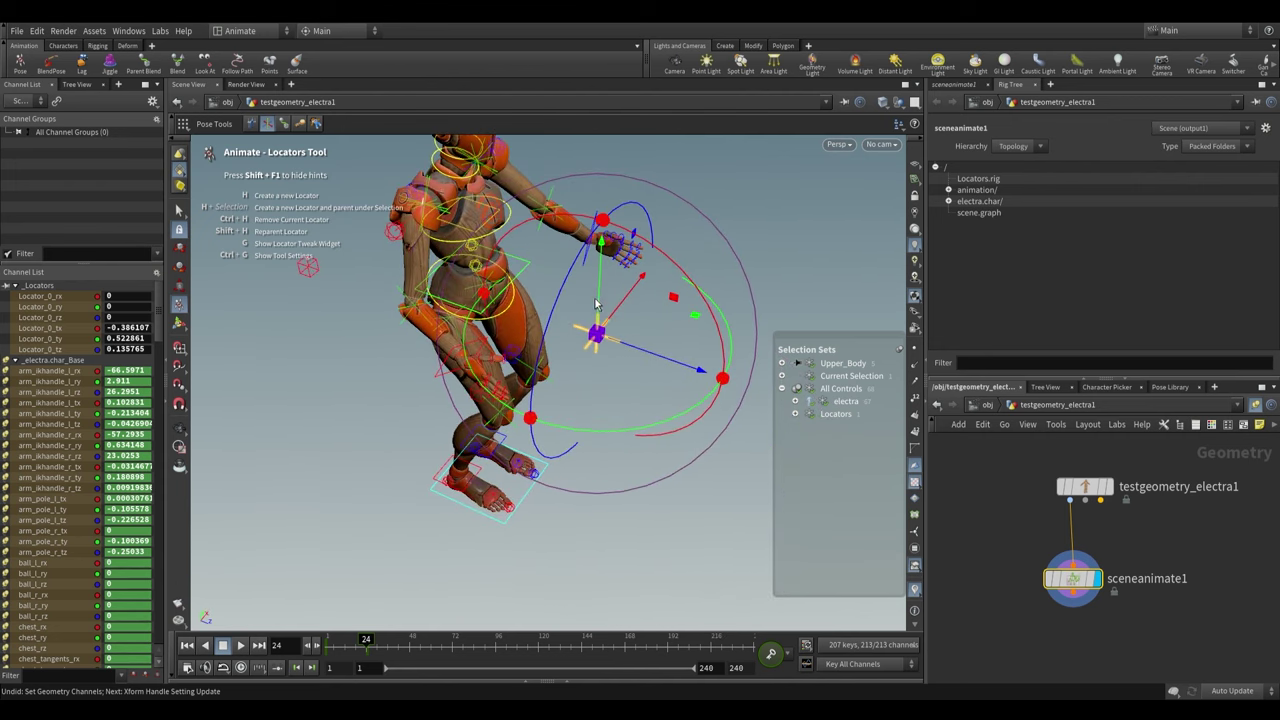
drag(600, 297, 600, 283)
alt+drag(650, 376, 693, 238)
Select both hand IK controls together with the locator and create a selection set named Hand_pull from them
key(Escape)
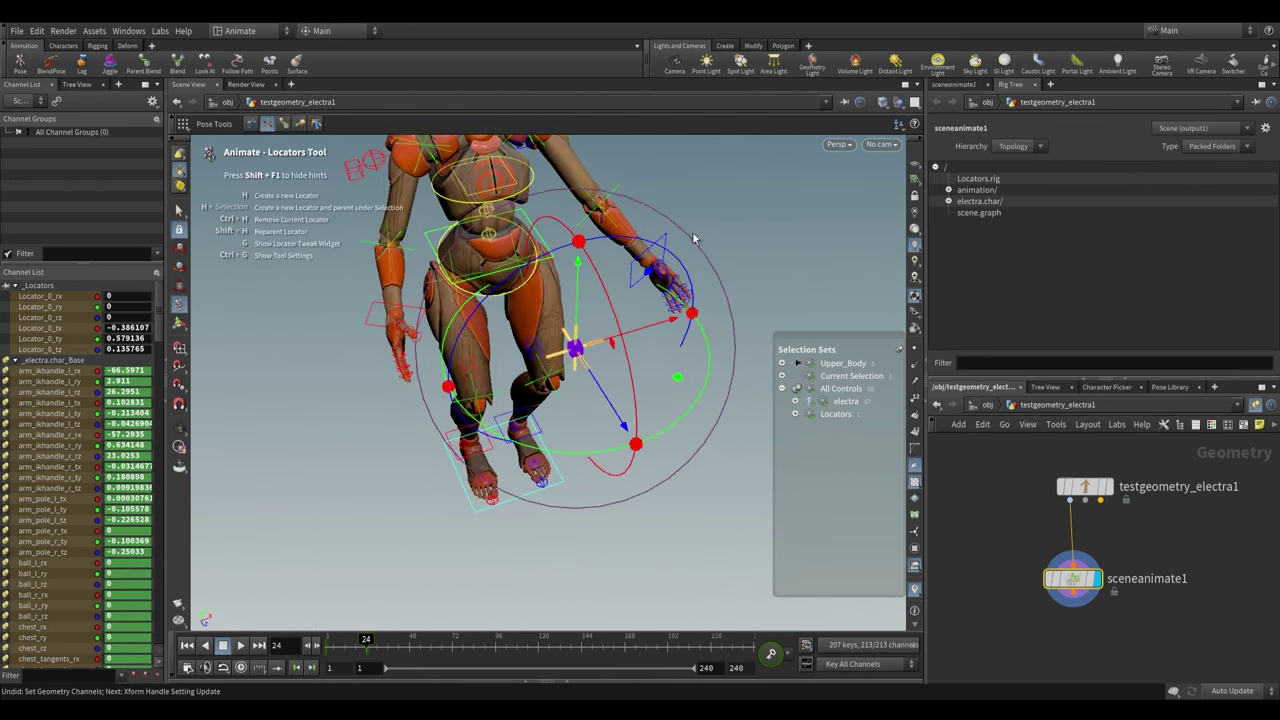
click(660, 242)
click(402, 316)
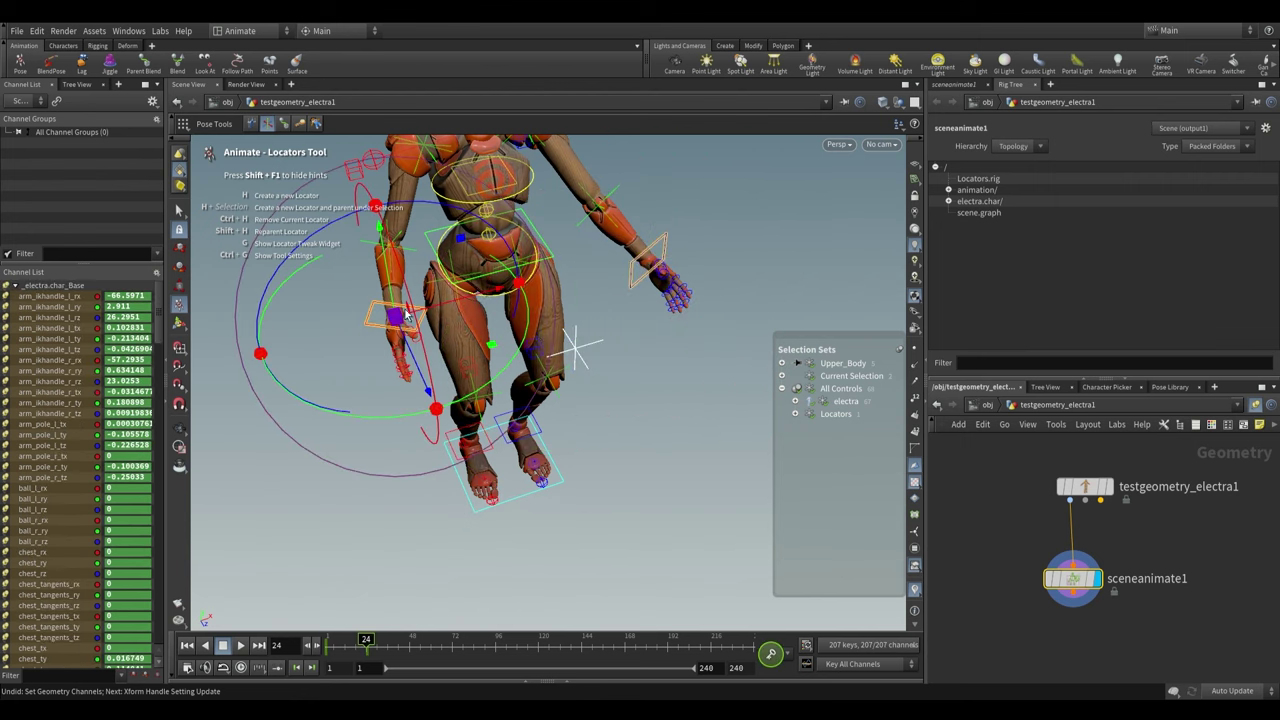
shift+click(582, 349)
alt+drag(656, 385, 616, 324)
right_click(852, 484)
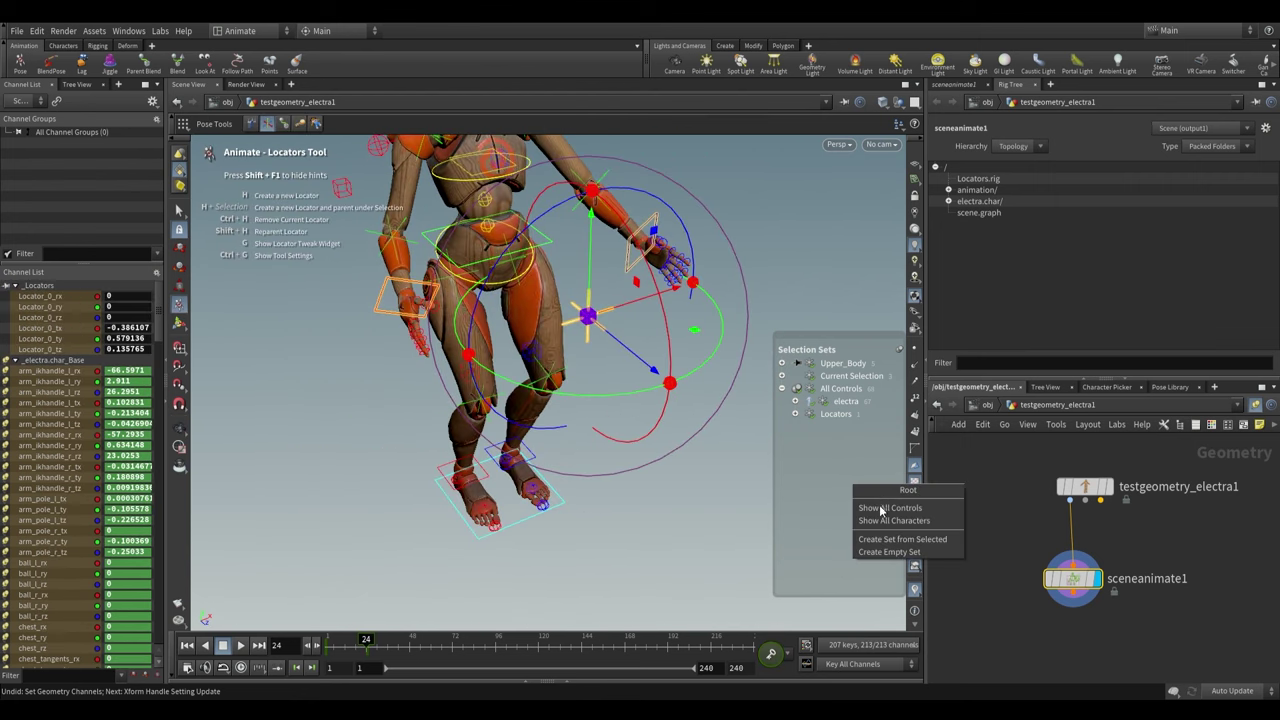
click(897, 541)
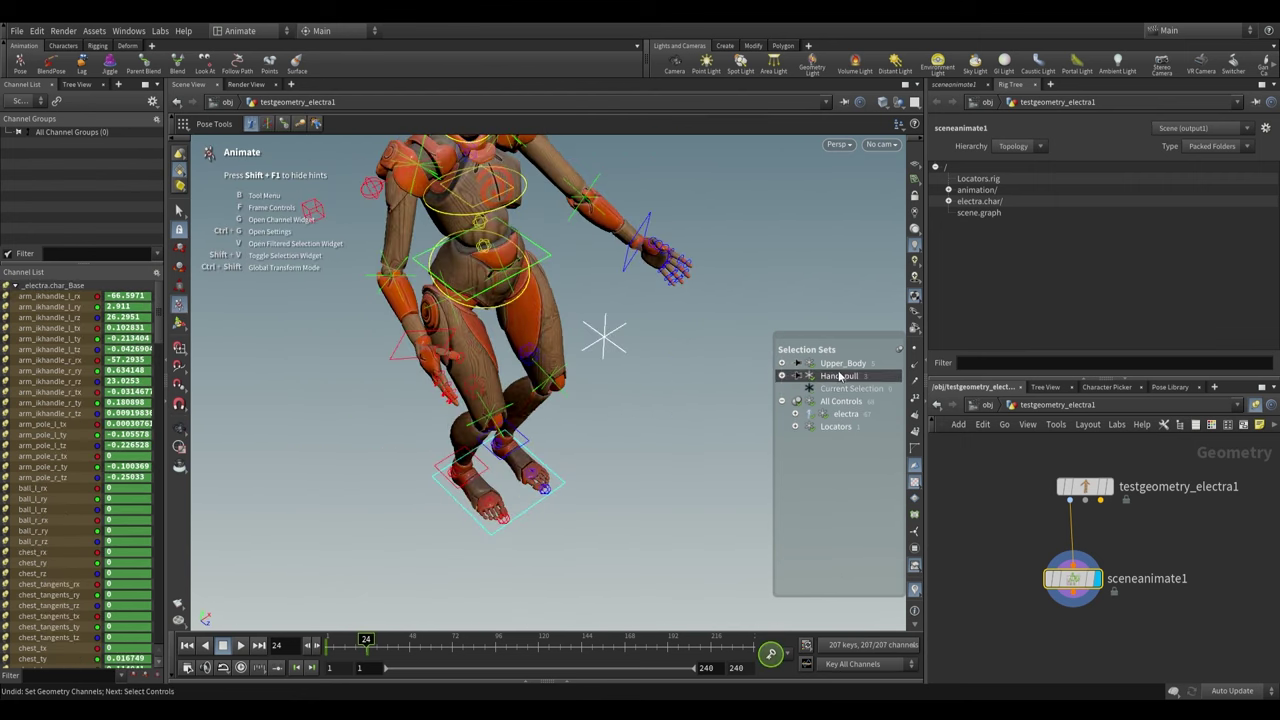
Move the hands and locator through the Hand_pull set, and reselect the torso and arm controls through the Upper_Body set
drag(660, 380, 692, 415)
alt+drag(692, 415, 597, 309)
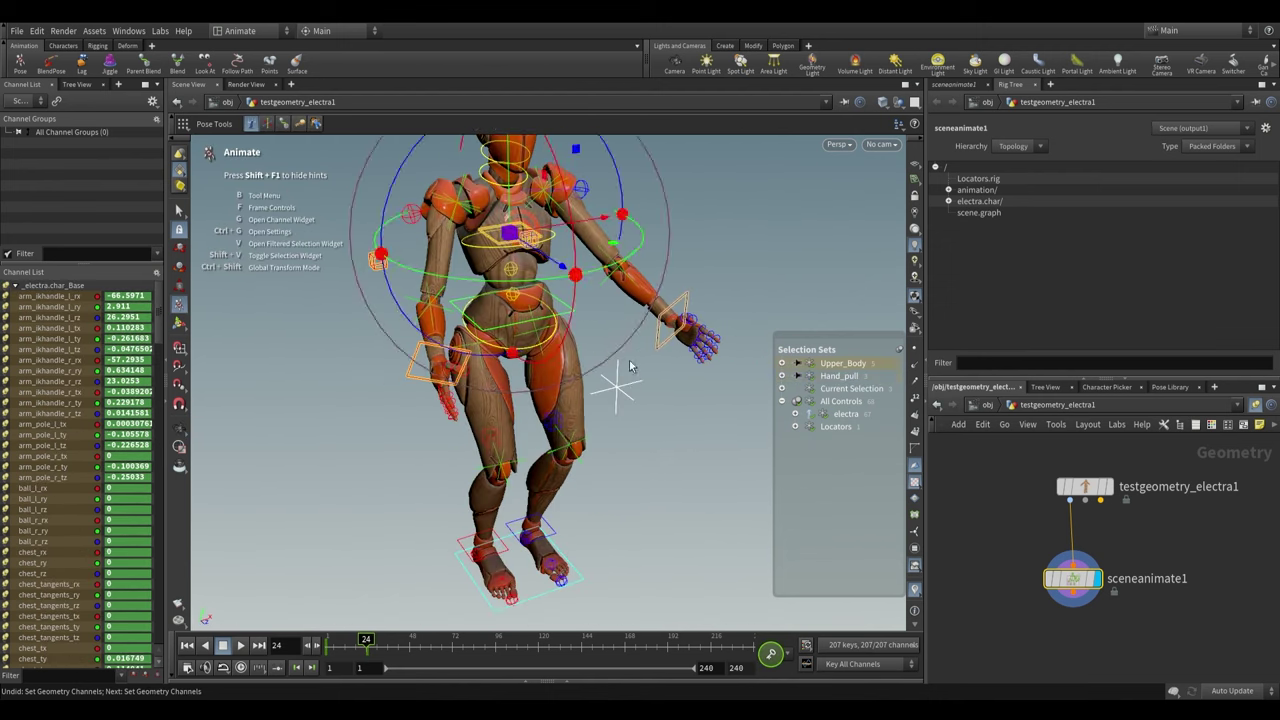
alt+drag(615, 353, 626, 372)
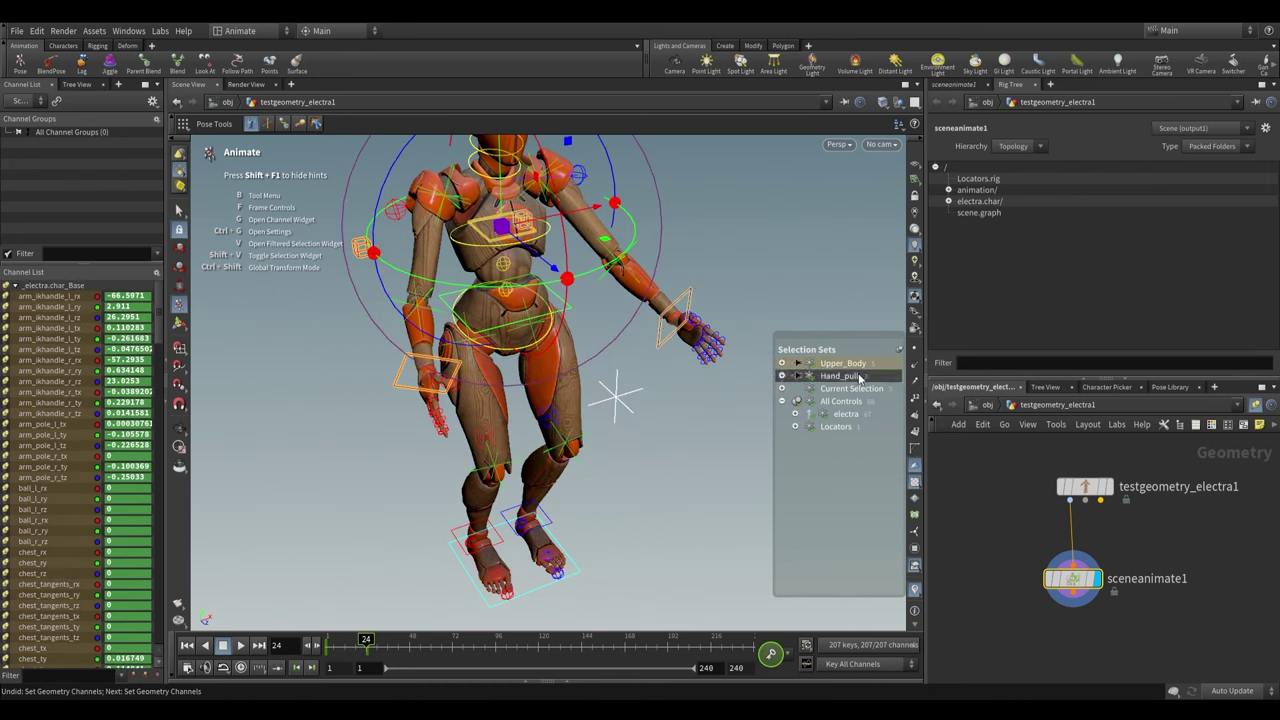
scroll(508, 242, down, 1)
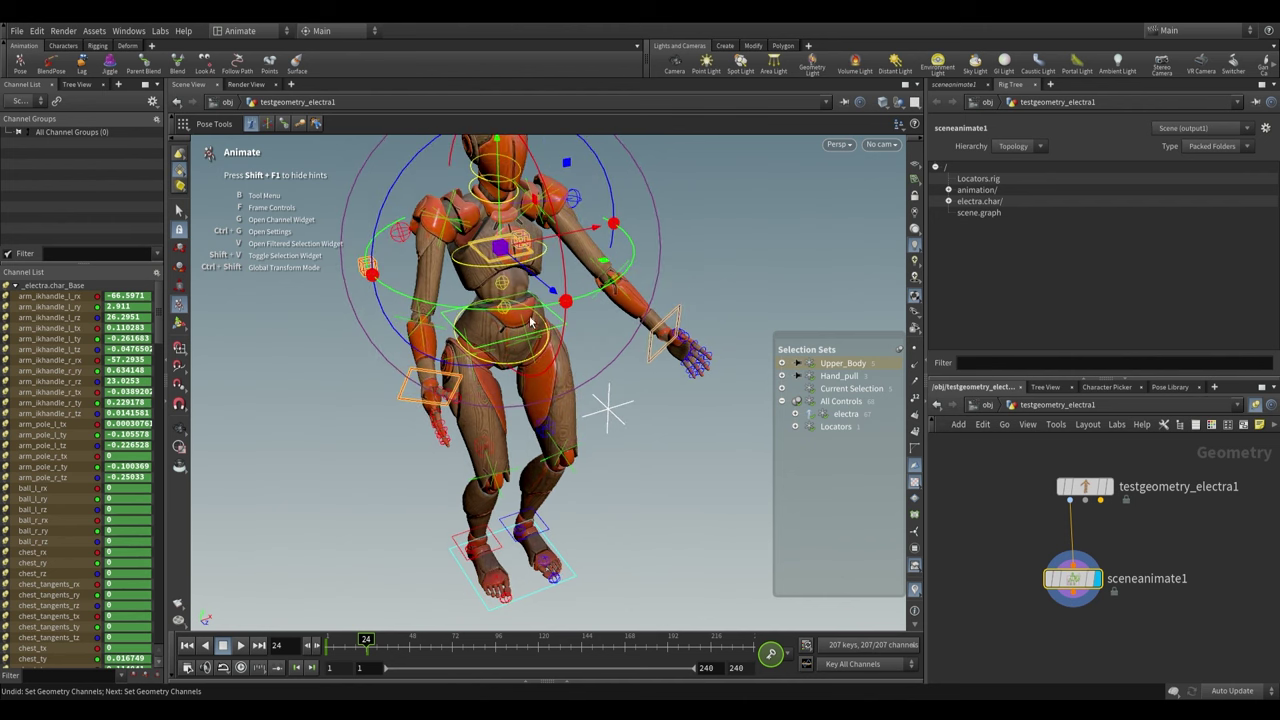
Open an APEX Selection Sets pane and expand the Upper_Body and Hand_pull sets
mouse_move(1091, 120)
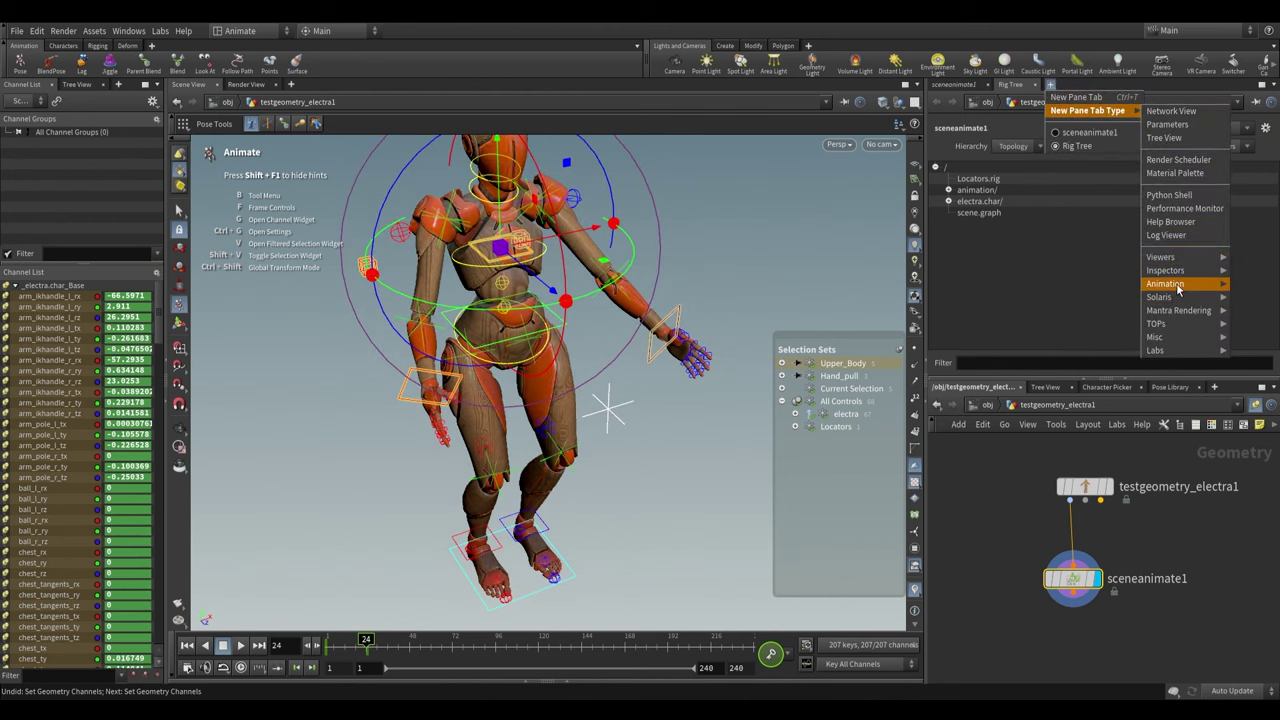
mouse_move(1168, 284)
click(1100, 365)
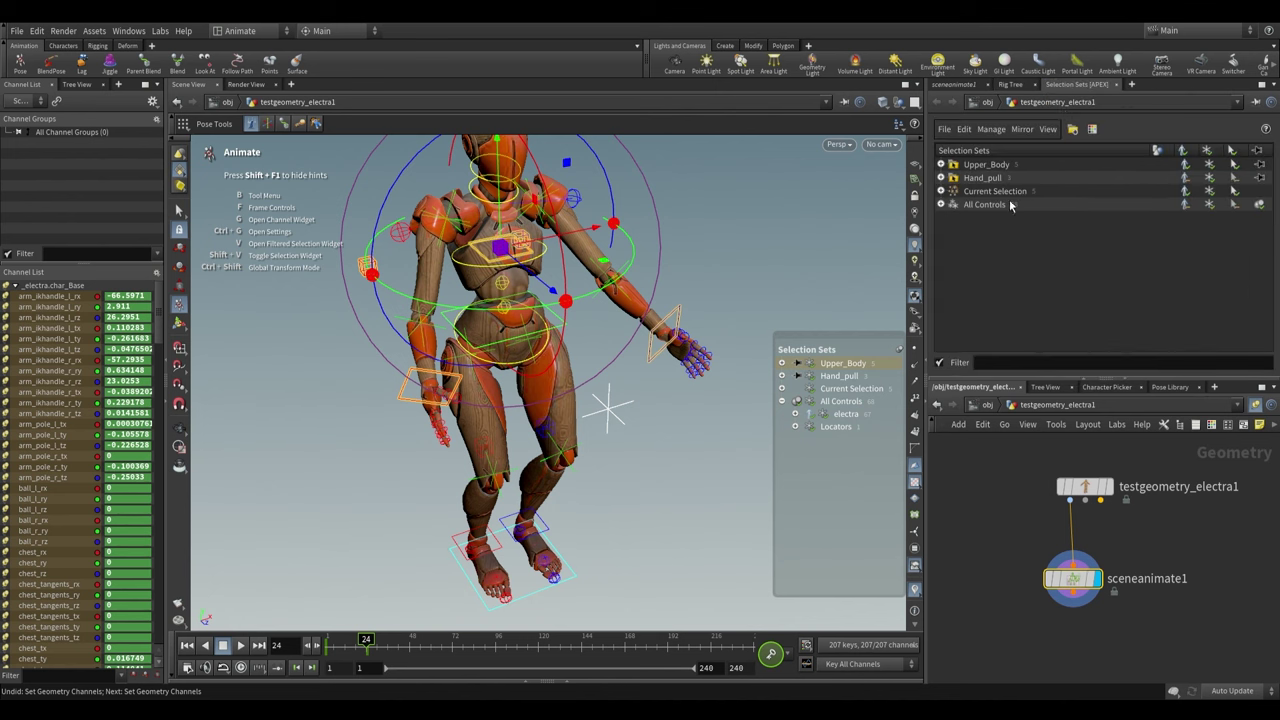
click(985, 166)
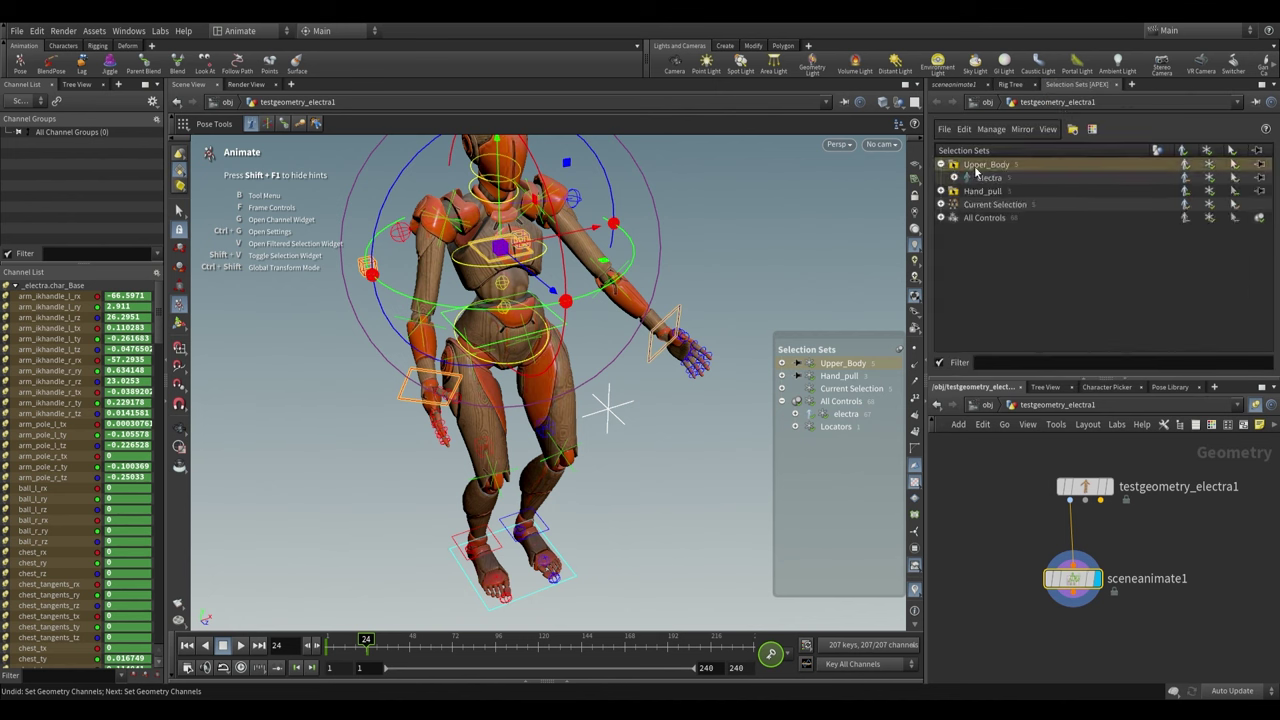
click(940, 191)
click(978, 191)
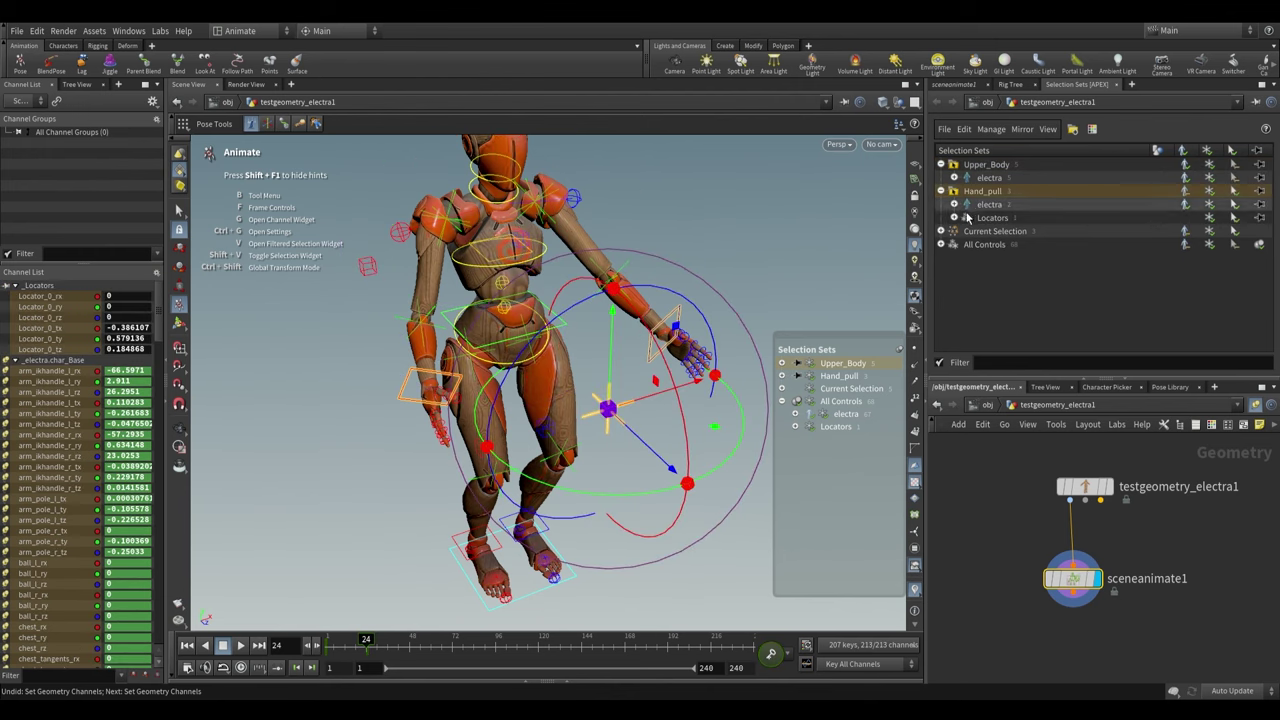
Expand the Upper_Body set down to its individual controls and select its primary control spine_mid
click(940, 164)
click(989, 177)
click(954, 177)
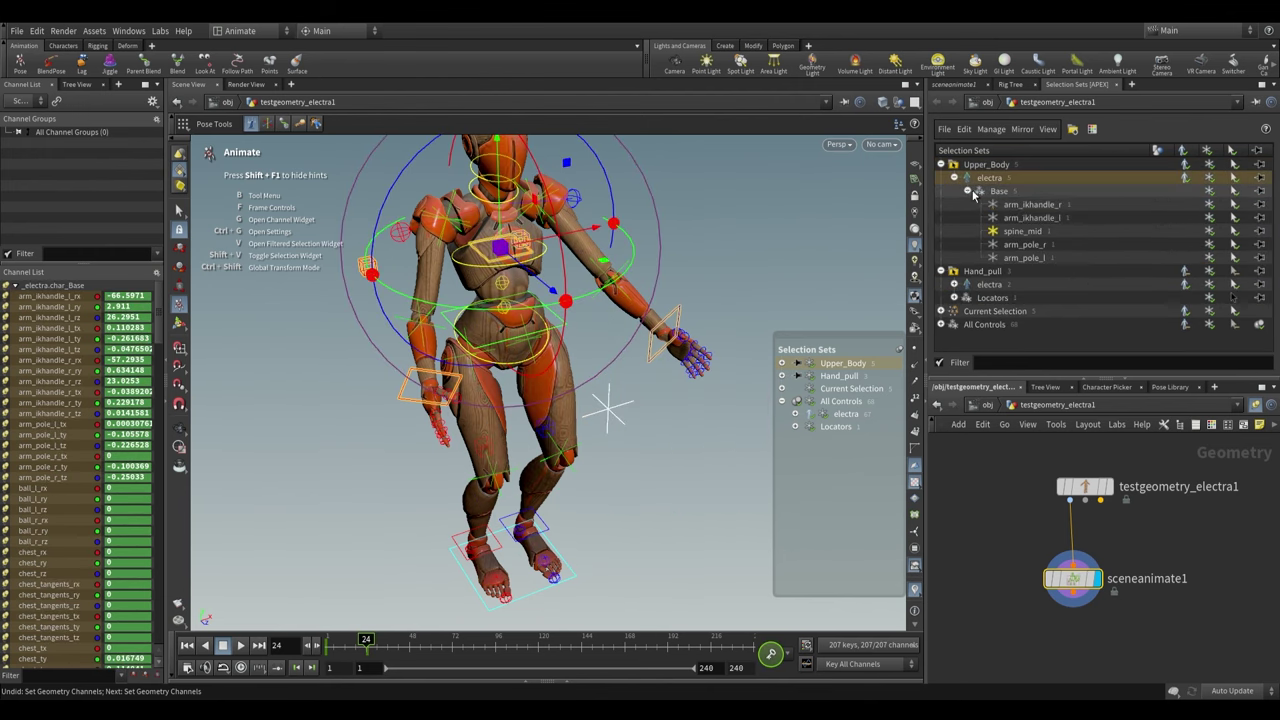
click(1018, 231)
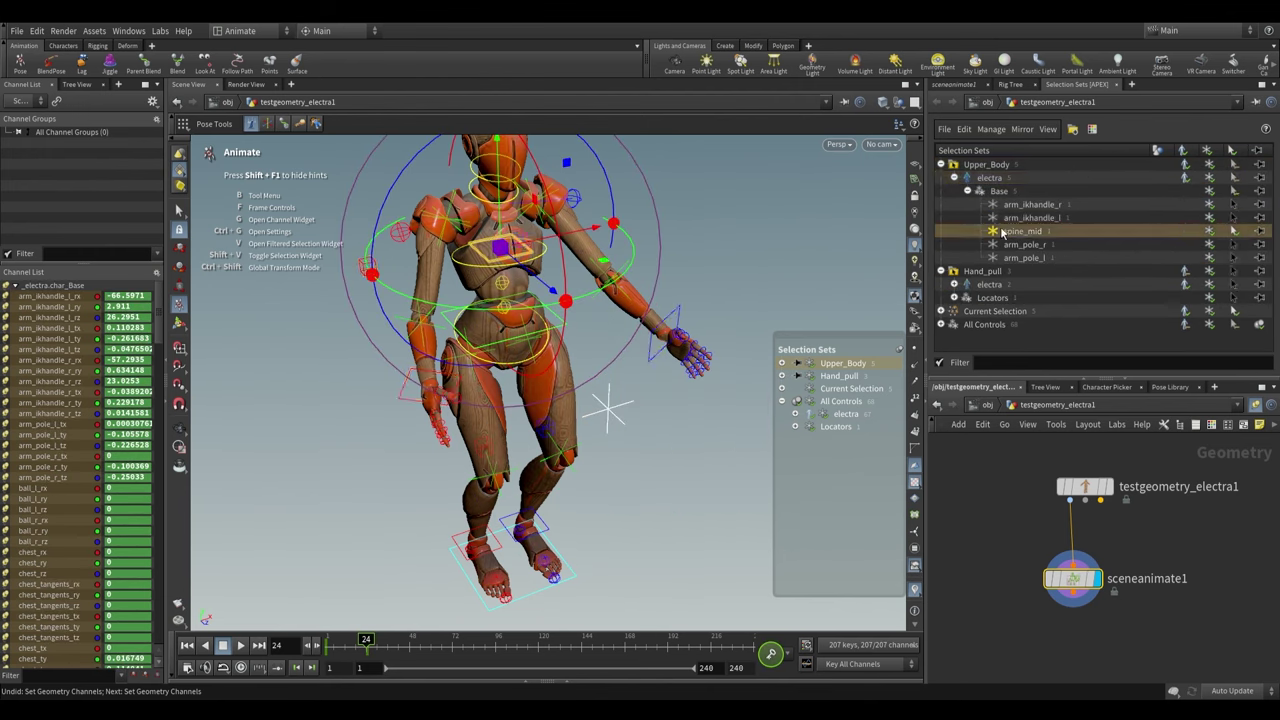
alt+drag(662, 318, 569, 257)
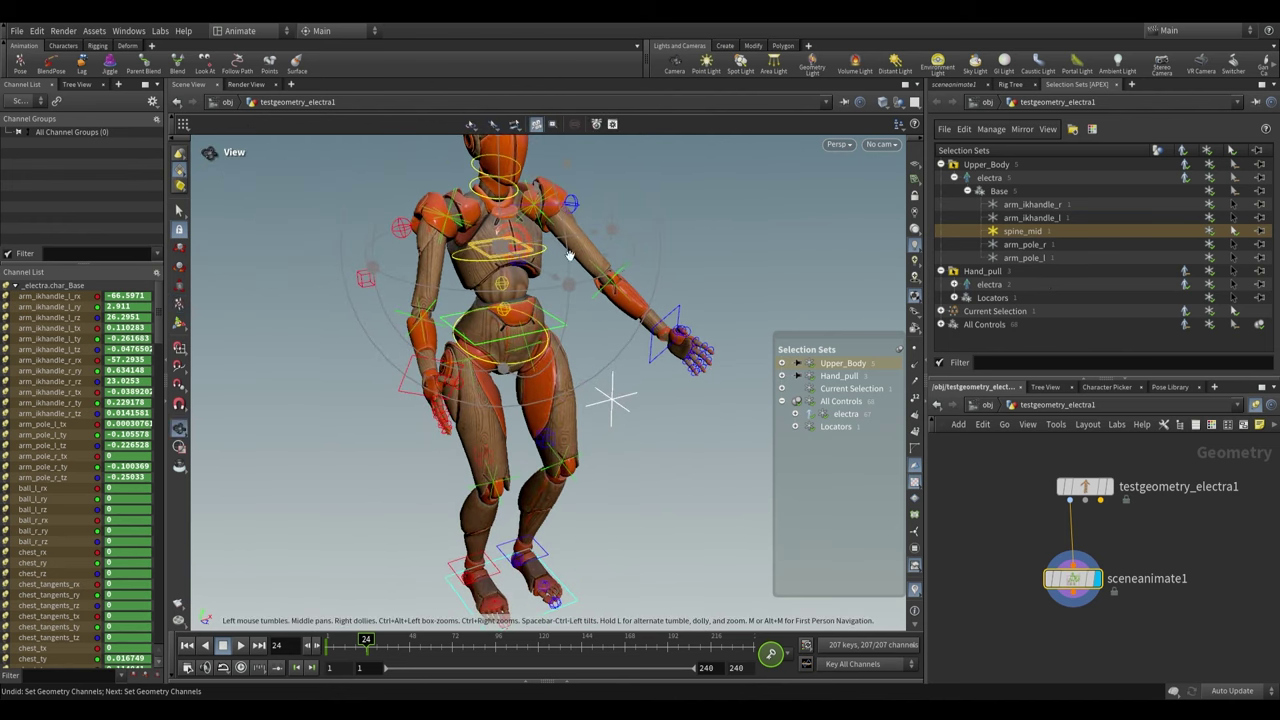
Expand the electra and Locators entries of the Hand_pull set and select Locator_0
click(955, 285)
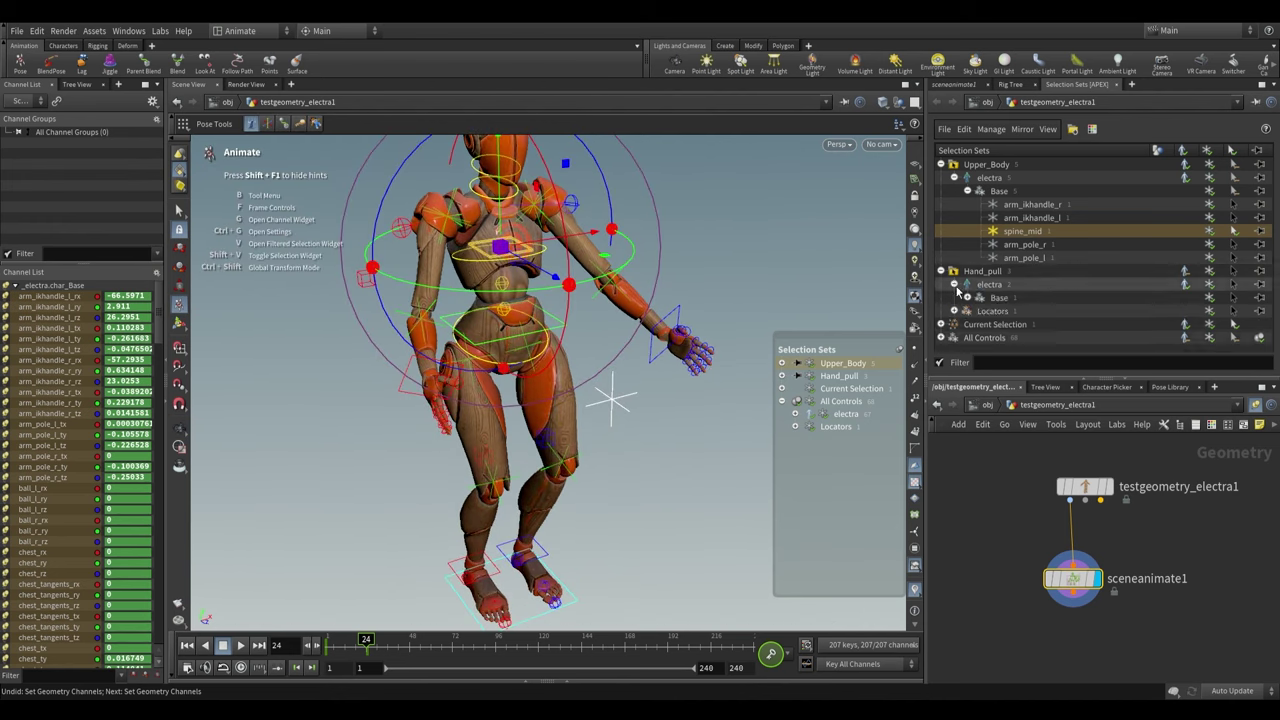
click(954, 311)
scroll(1015, 325, down, 1)
click(1008, 311)
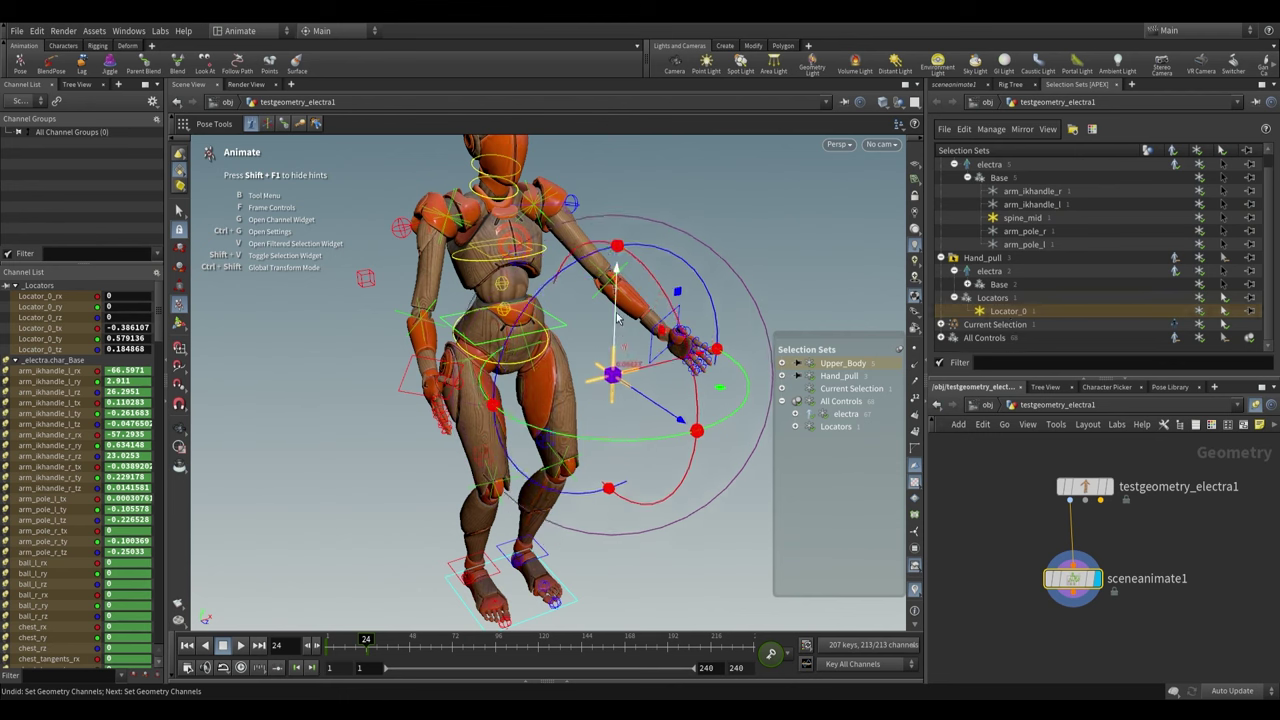
Make arm_ikhandle_l the primary control of the Upper_Body set and reselect that set
scroll(1022, 240, up, 1)
click(1022, 230)
click(1030, 217)
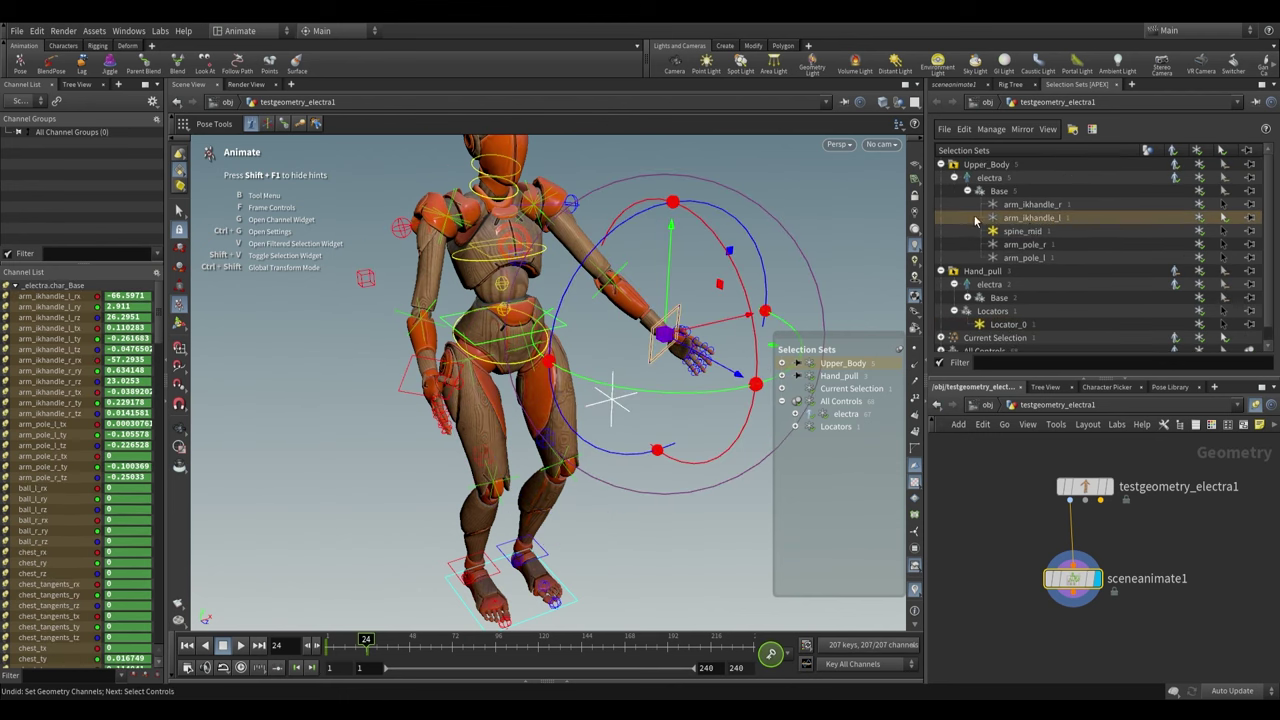
right_click(1030, 219)
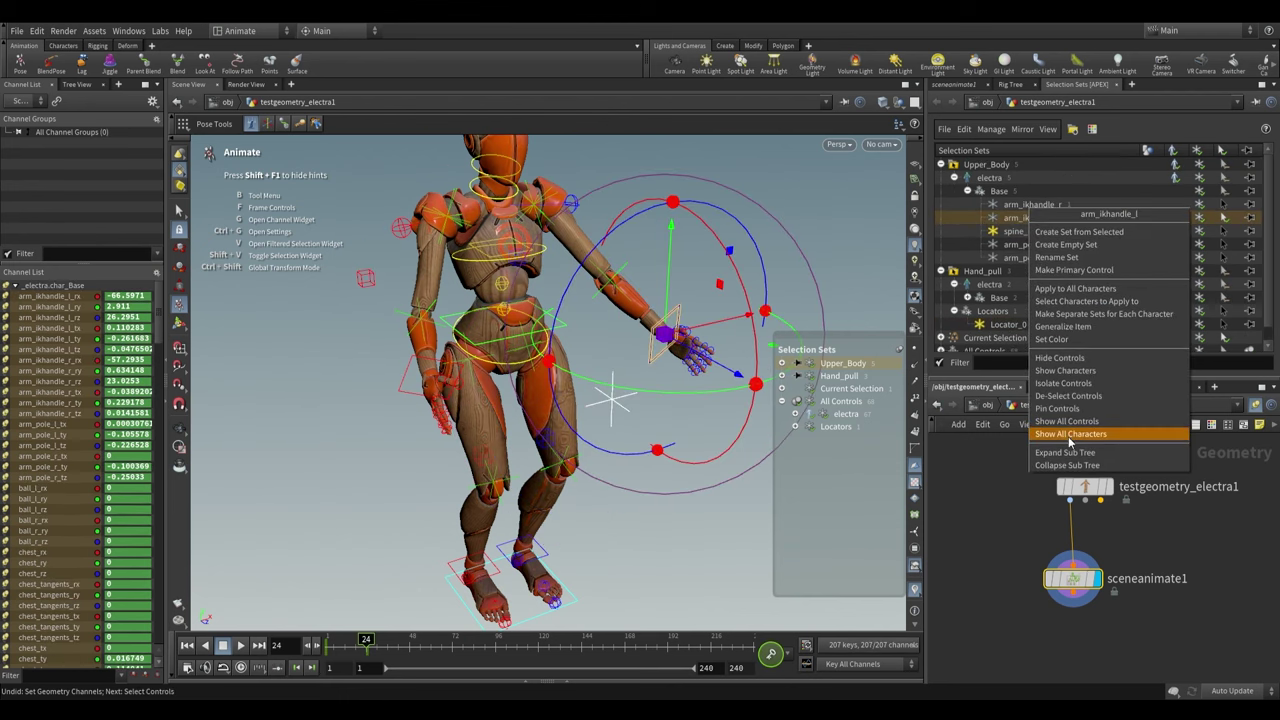
click(1077, 270)
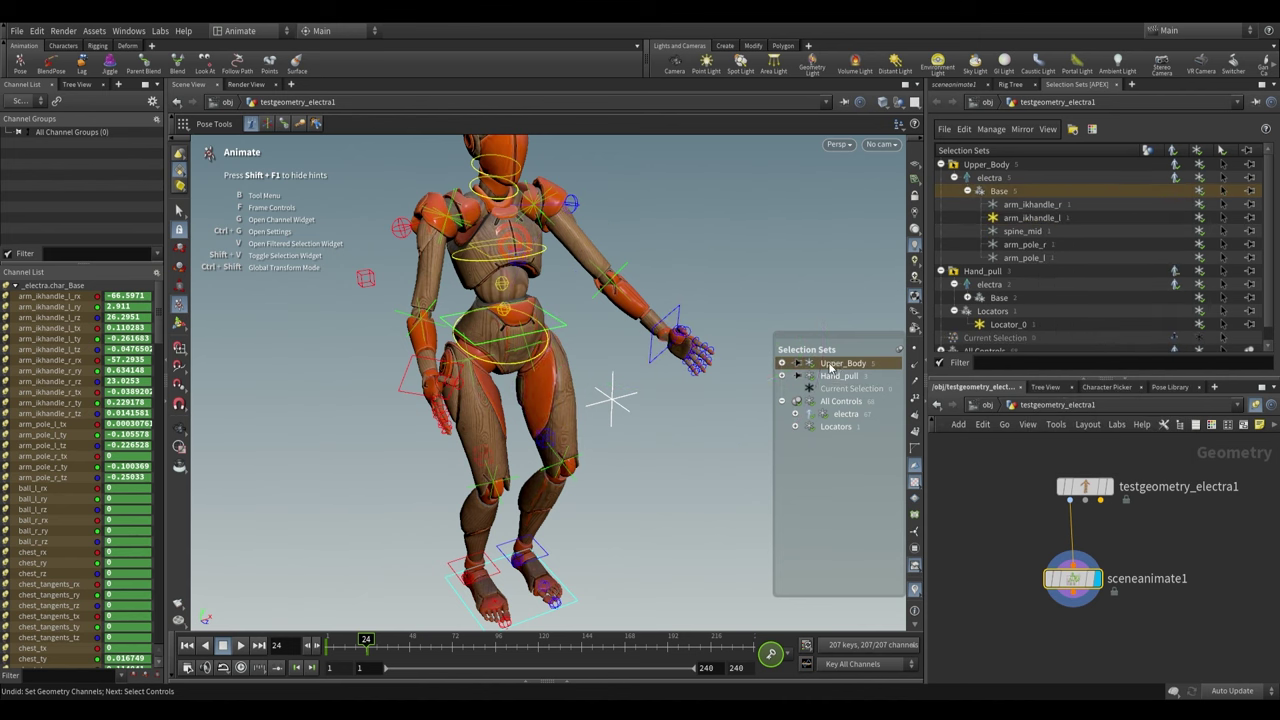
alt+drag(634, 428, 646, 440)
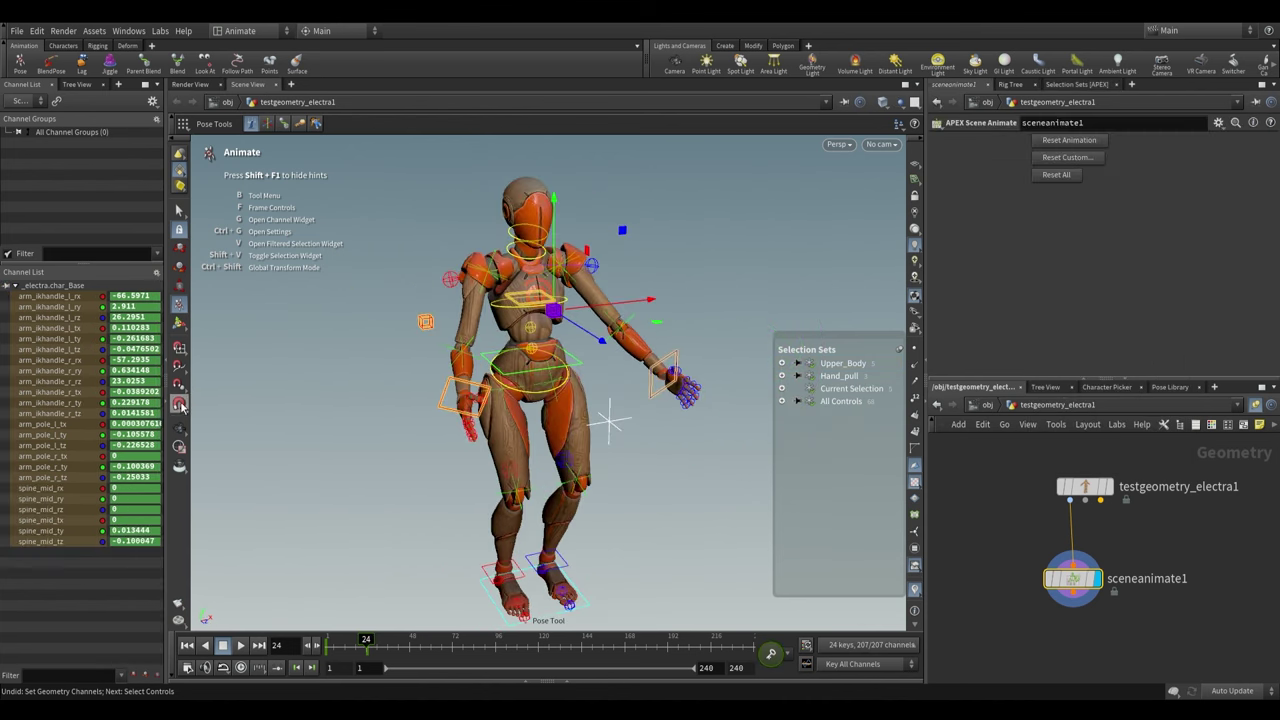
Leave the Animate state for the View tool, and return to the rig controls with the Pose tool
click(181, 429)
mouse_move(533, 304)
mouse_down()
mouse_move(566, 287)
mouse_move(543, 291)
mouse_up()
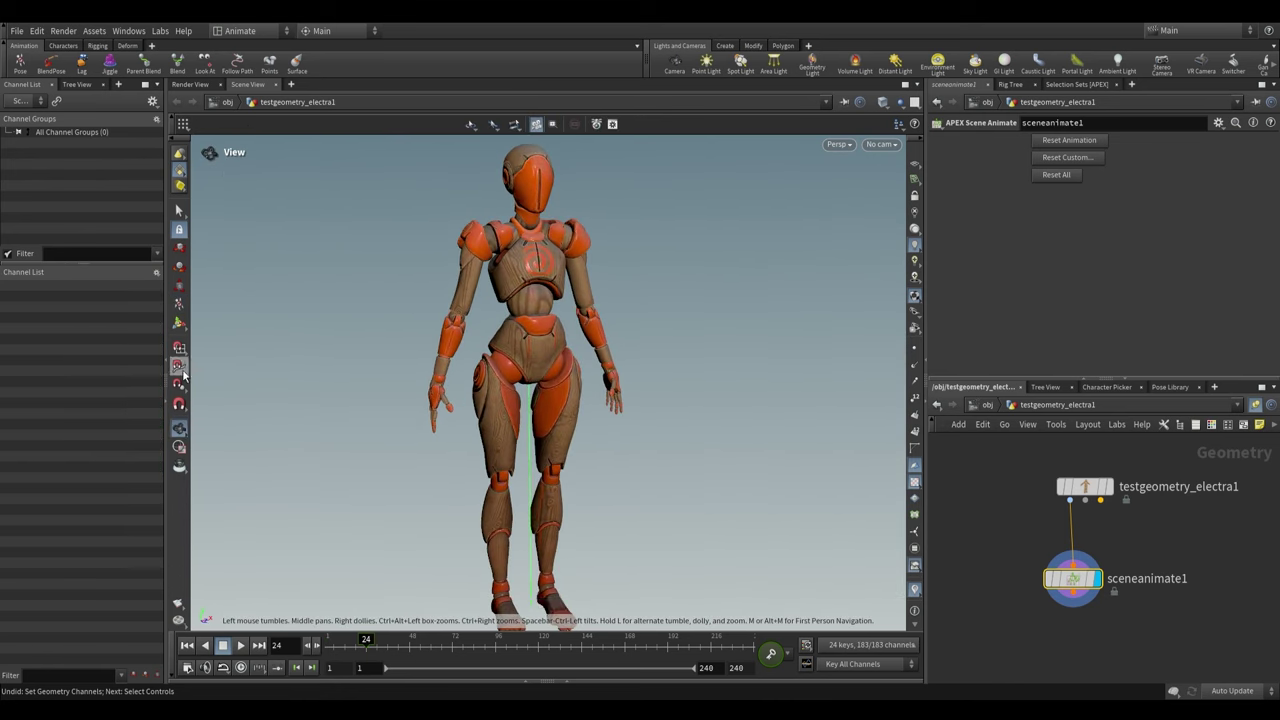
key(Return)
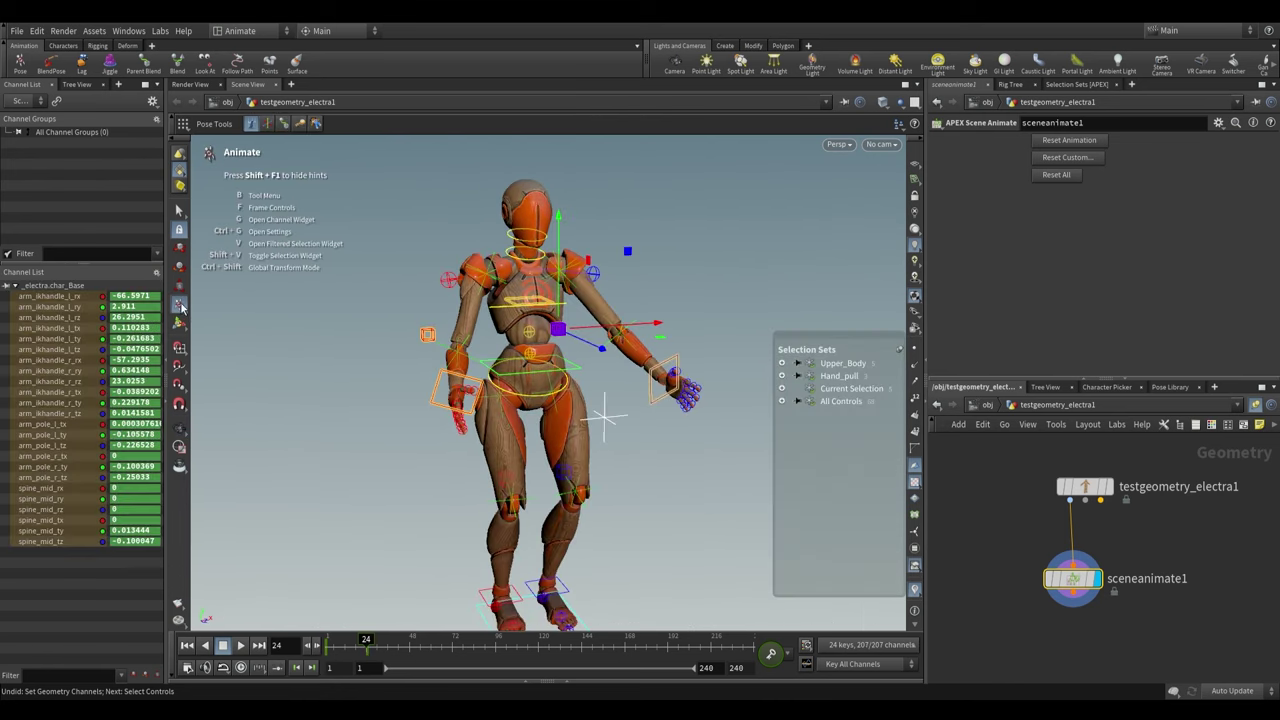
mouse_move(634, 386)
alt+mouse_down()
mouse_move(643, 431)
mouse_move(626, 394)
mouse_move(656, 409)
mouse_move(620, 390)
alt+mouse_up()
middle_drag(1139, 634, 1135, 613)
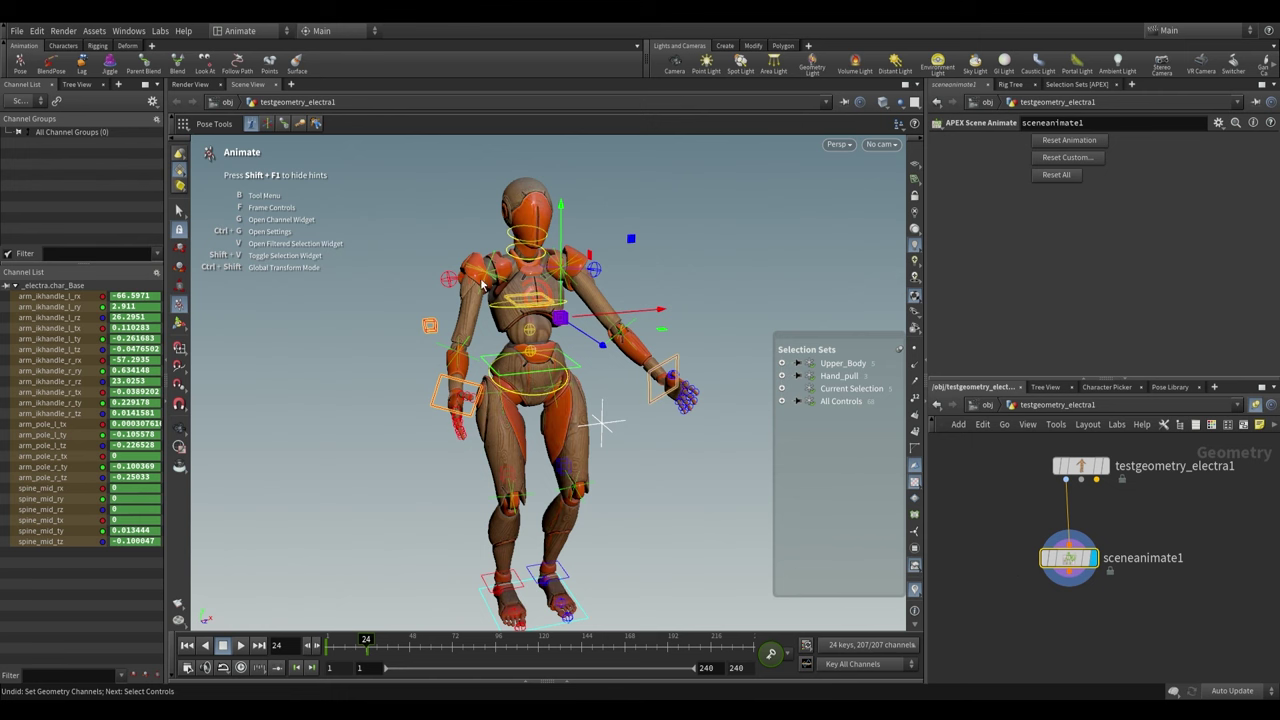
Activate the Constraint tool and move the right and left hand IK controls together in front of the thighs
alt+drag(563, 381, 543, 352)
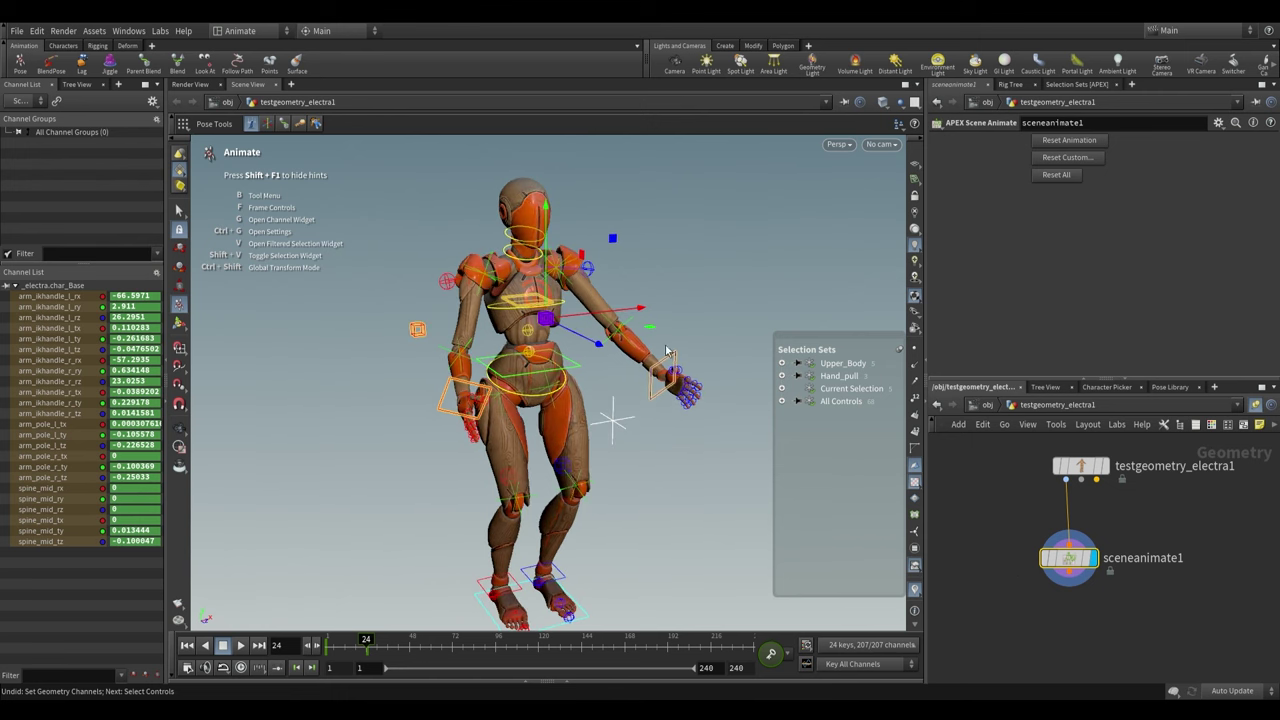
alt+drag(489, 456, 594, 457)
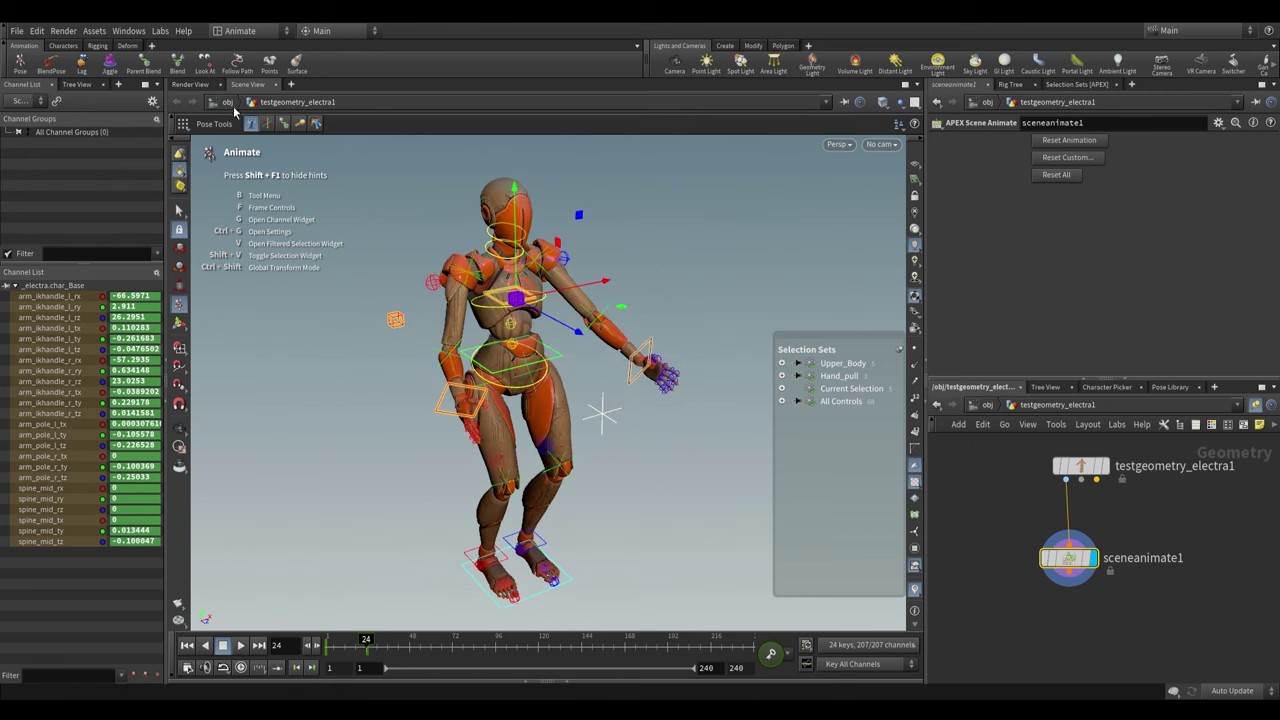
click(284, 124)
alt+drag(668, 412, 586, 371)
click(445, 363)
drag(417, 379, 500, 388)
click(660, 378)
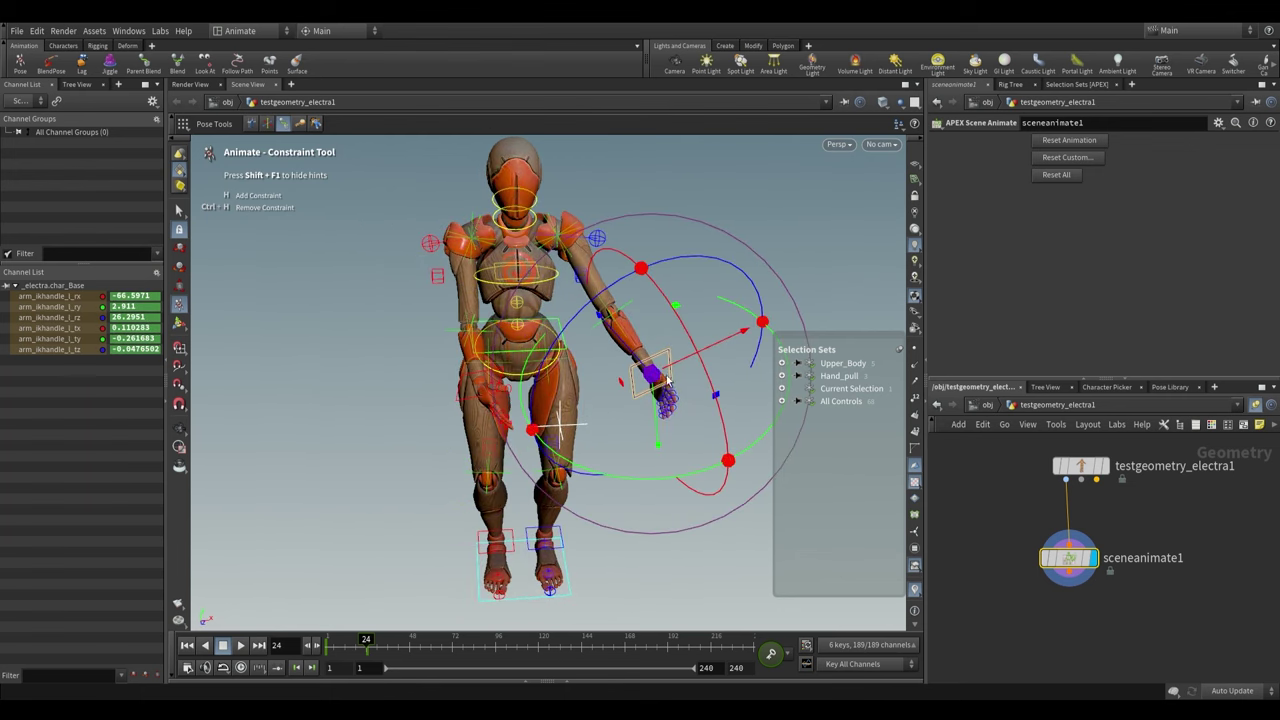
drag(652, 375, 575, 411)
Select the right hand control, add the left one to the selection, and constrain the right hand to the left
click(473, 385)
shift+click(588, 387)
click(577, 398)
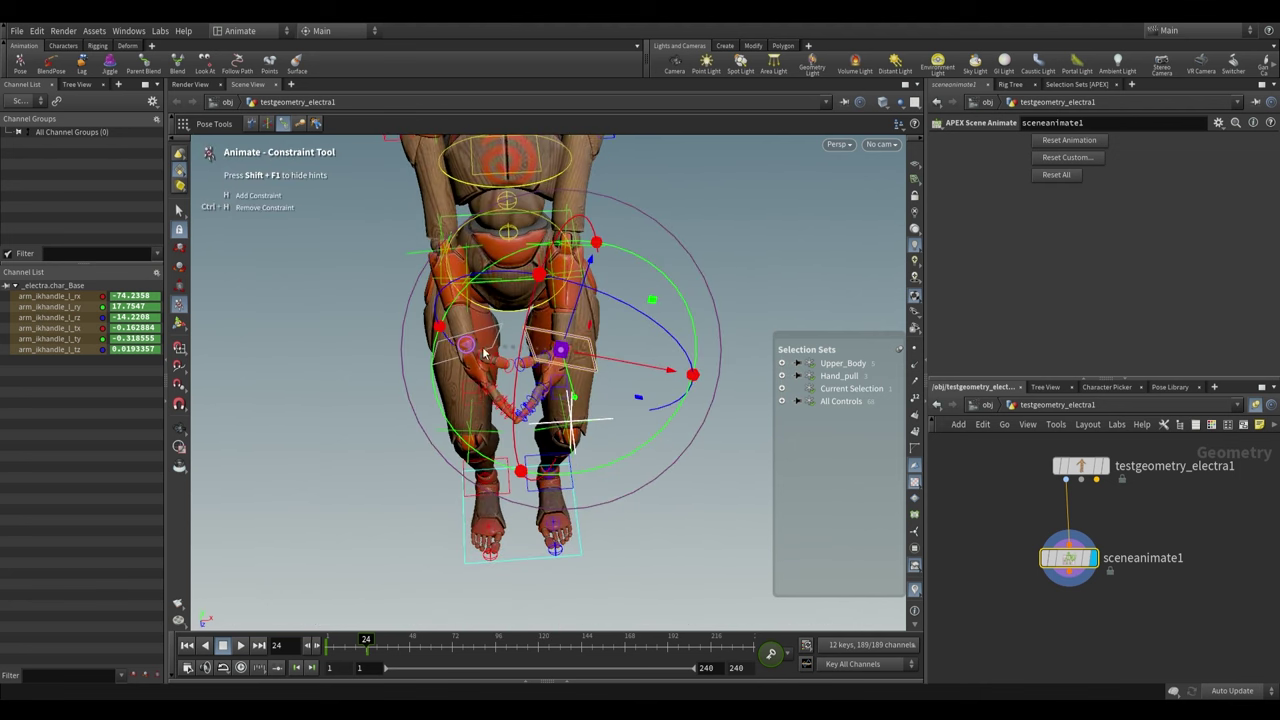
Return to the Pose tool and move arm_ikhandle_l up to the front of the pelvis, taking the constrained hand along
scroll(603, 402, down, 3)
alt+drag(603, 402, 600, 370)
click(249, 126)
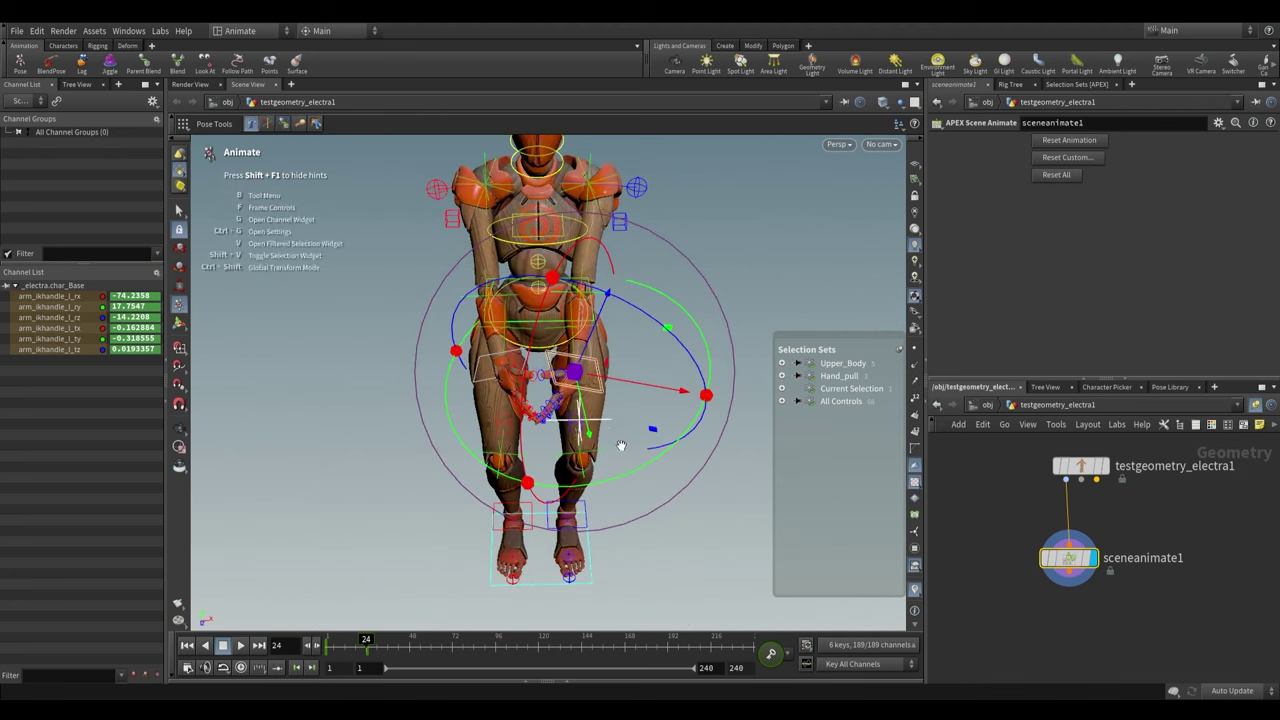
scroll(620, 444, down, 1)
drag(615, 391, 694, 366)
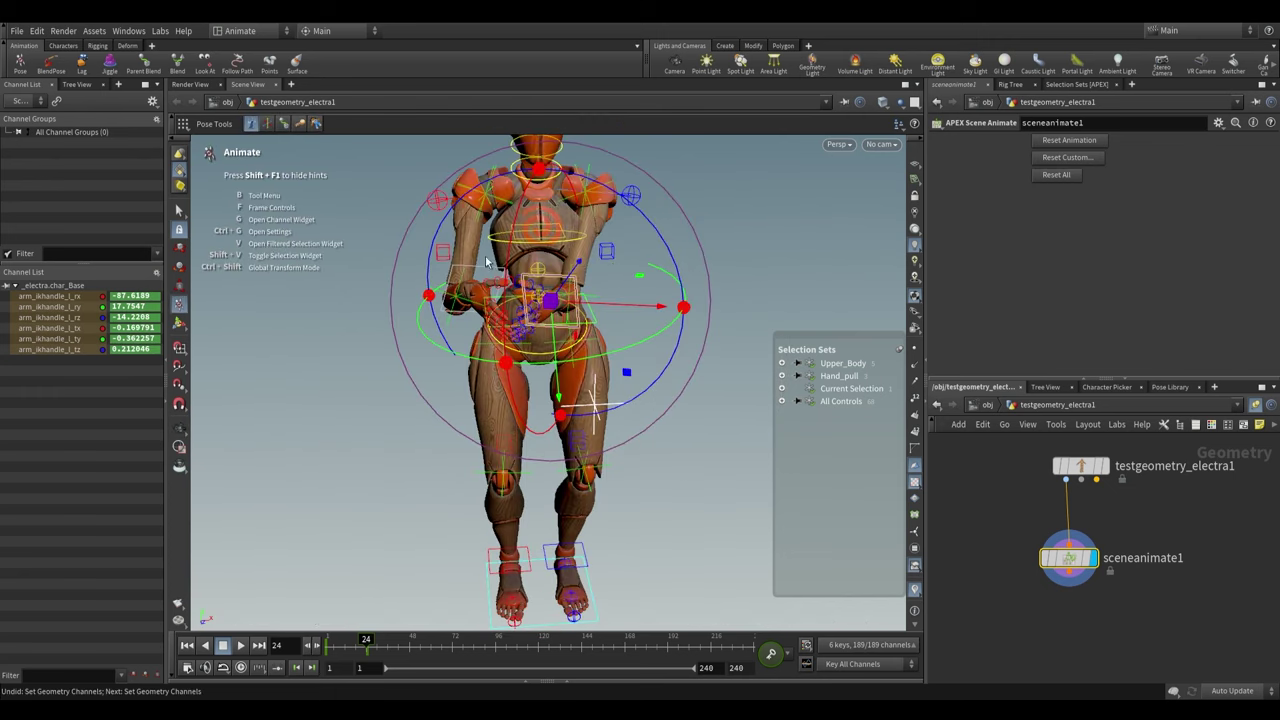
alt+drag(549, 313, 602, 310)
alt+drag(602, 328, 594, 299)
scroll(594, 299, up, 1)
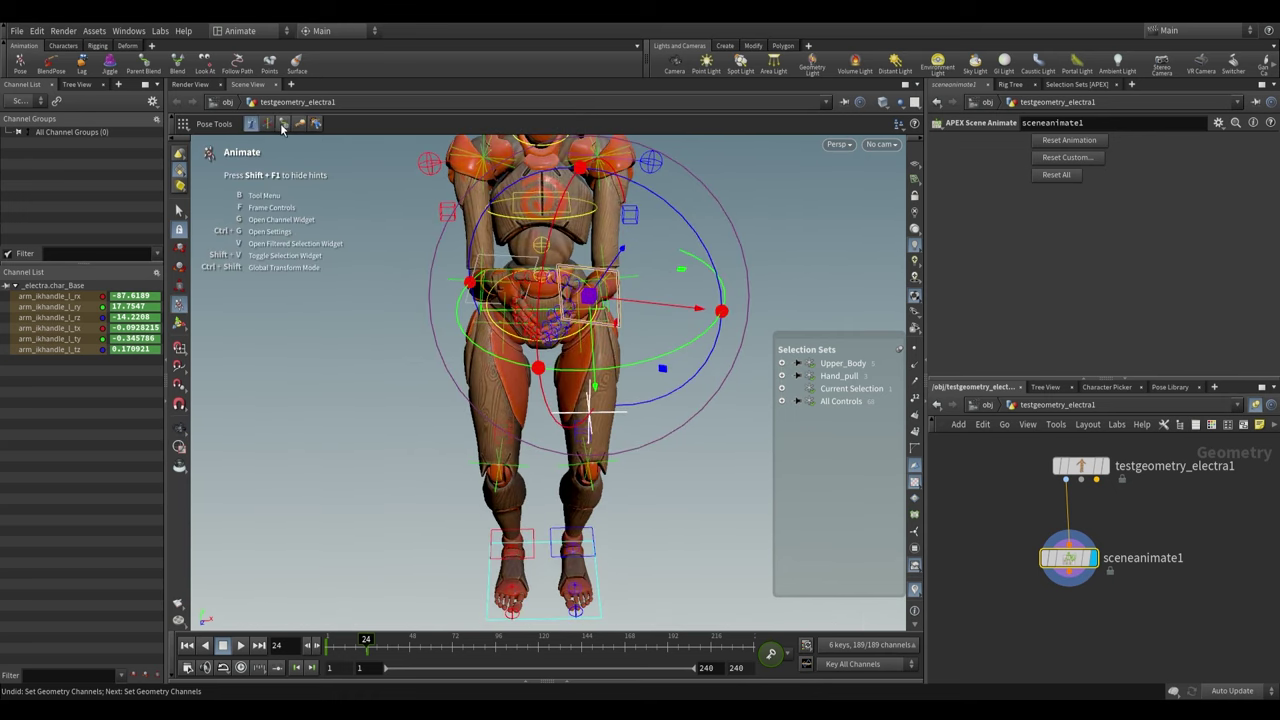
Select All Controls in the Constraint tool, remove the hand constraint, and move the left hand control outward from the body
click(283, 123)
click(845, 403)
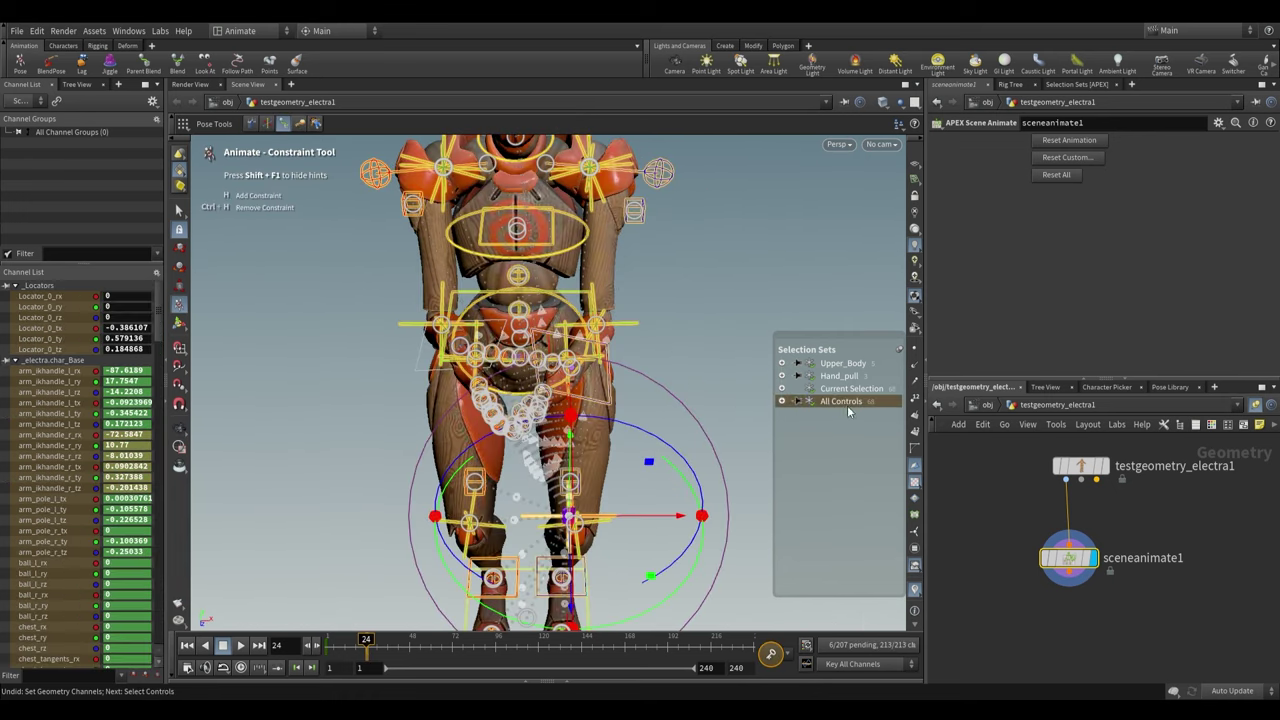
click(602, 341)
alt+drag(603, 386, 508, 424)
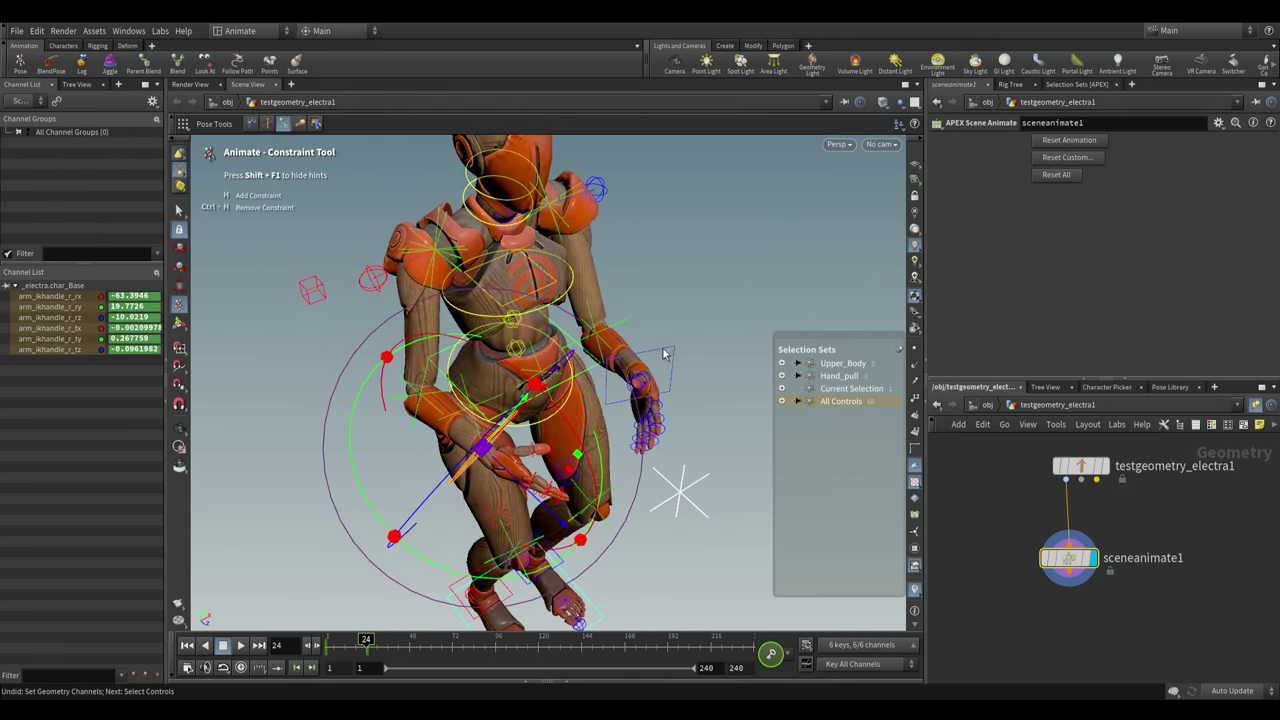
drag(661, 354, 719, 360)
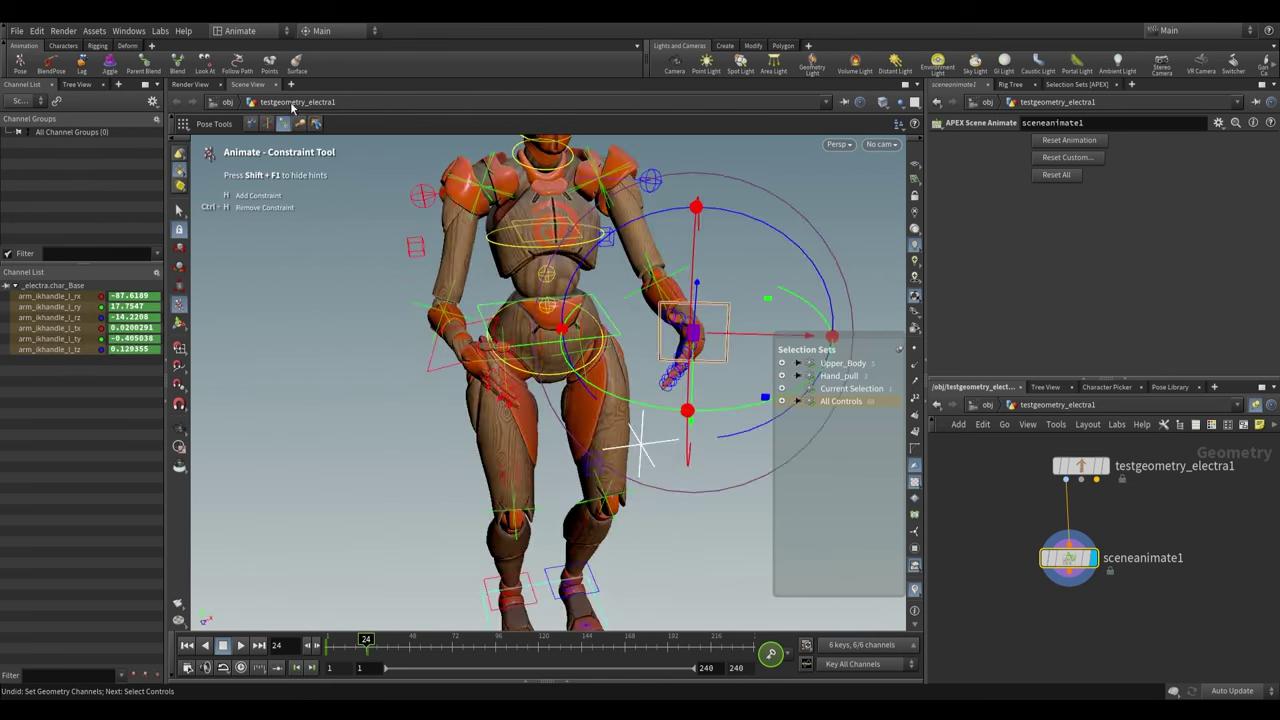
Play back the character's keyframed jump animation
click(315, 124)
alt+right_drag(400, 520, 362, 590)
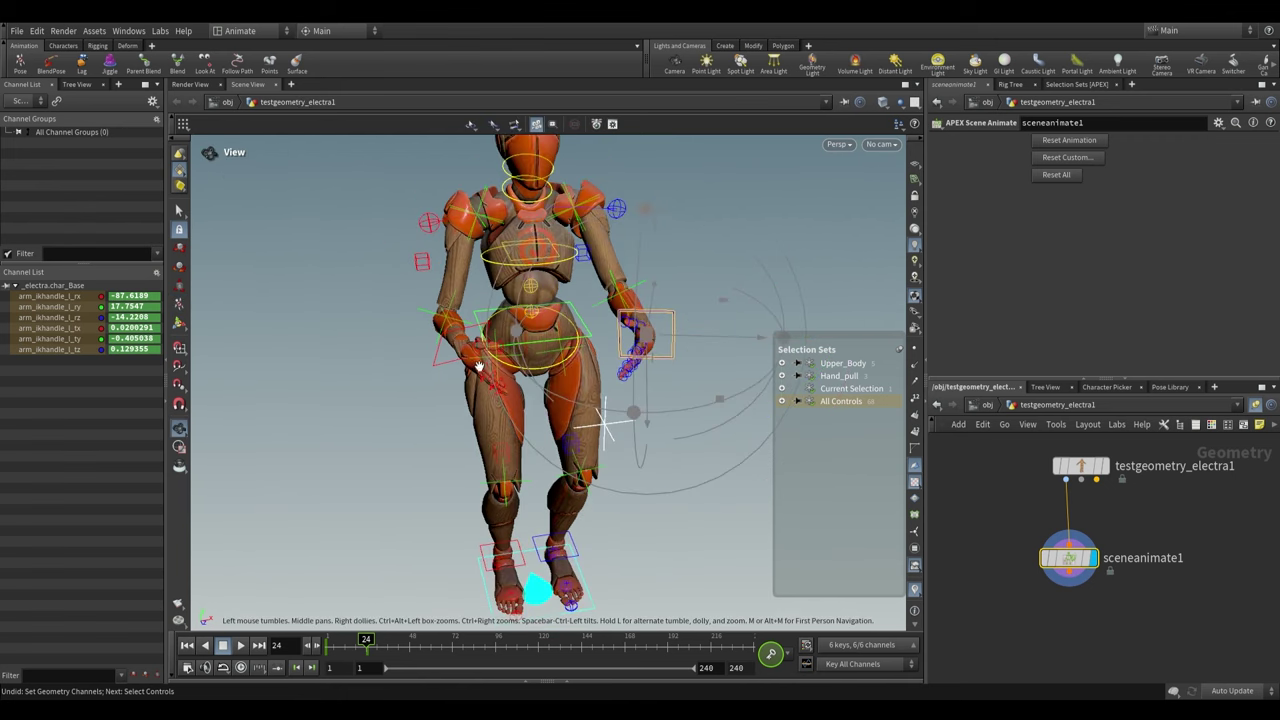
alt+drag(362, 590, 441, 622)
alt+middle_drag(441, 622, 443, 581)
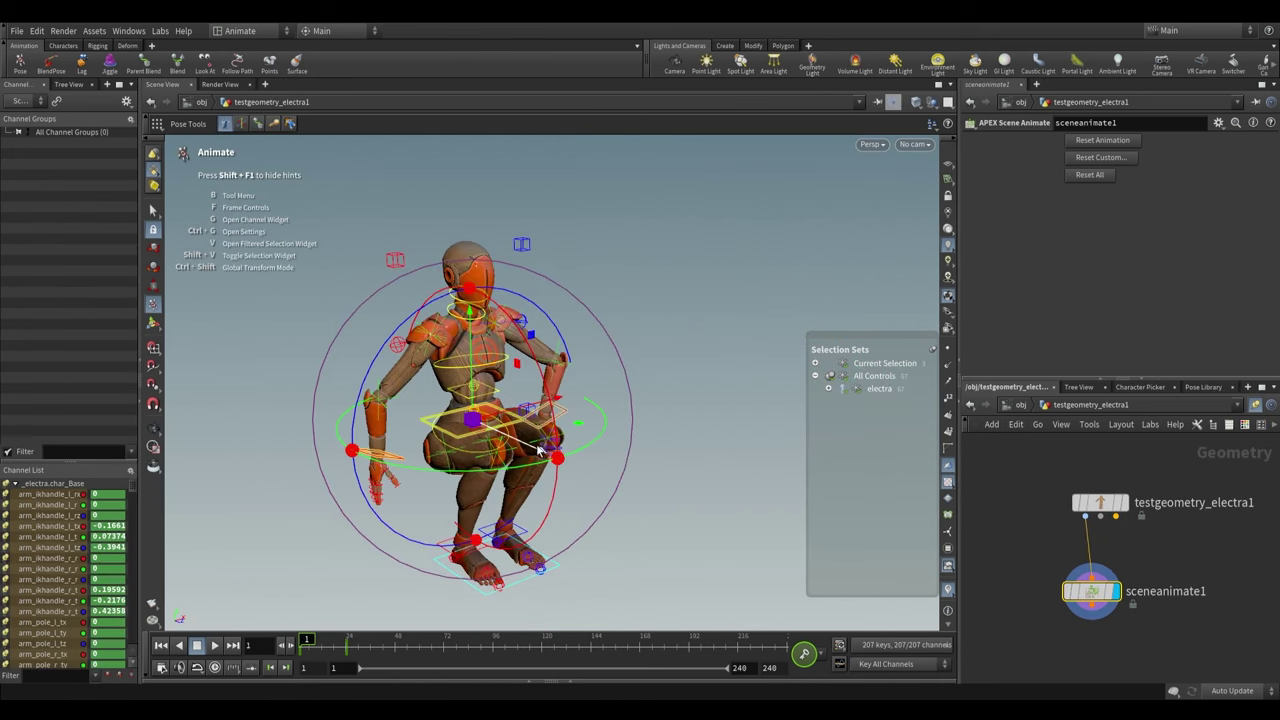
alt+drag(498, 411, 646, 449)
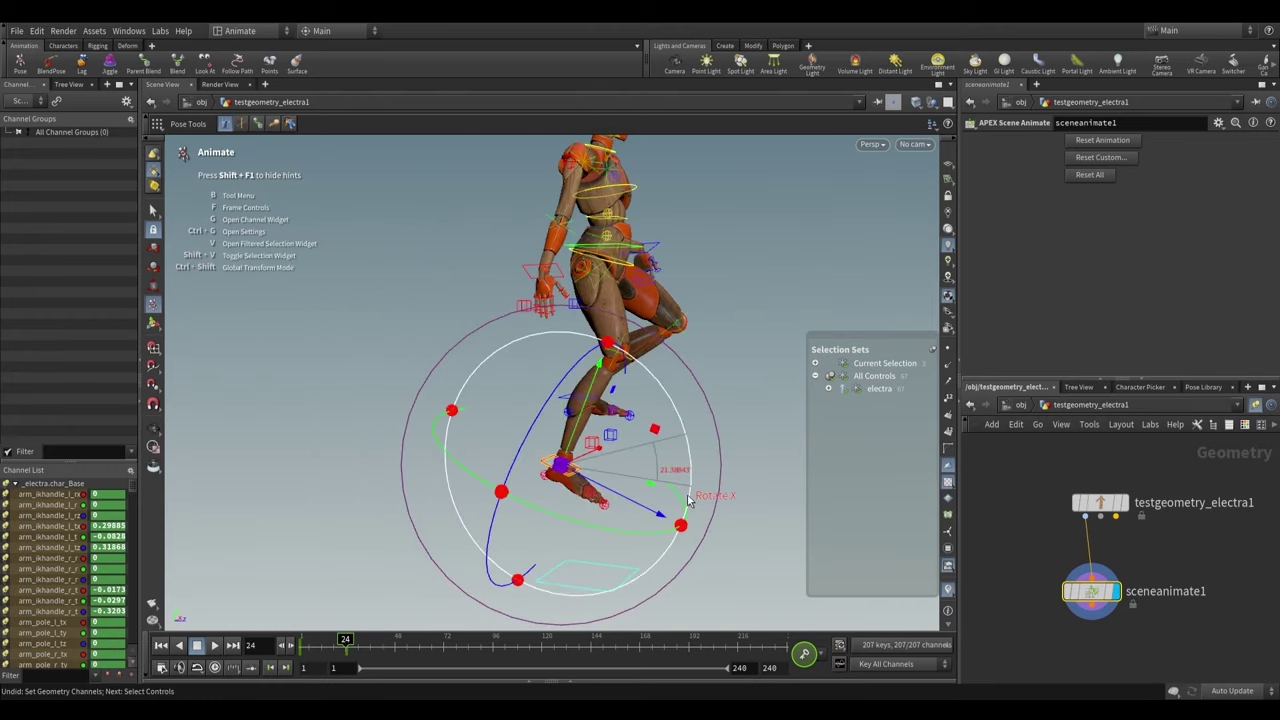
click(214, 645)
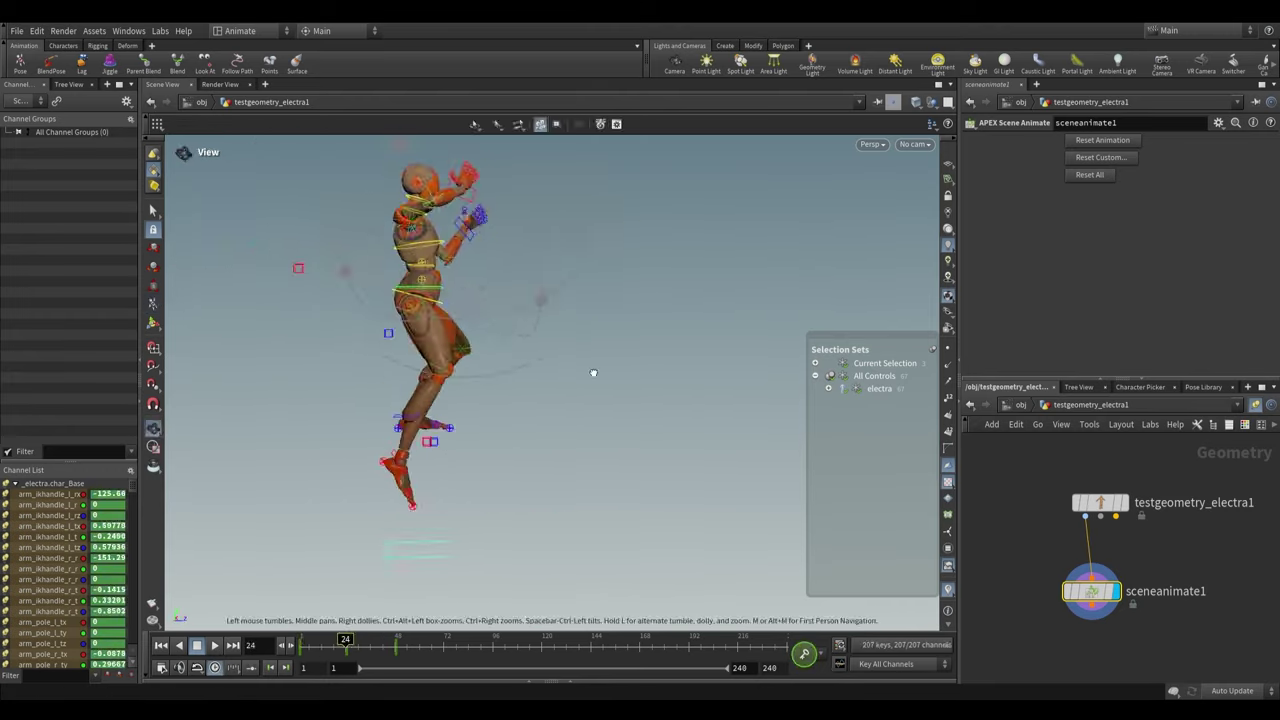
Create a projectile path for the center of mass control with the Dynamic Motion tool, starting at frame 1 and ending at frame 35
click(273, 123)
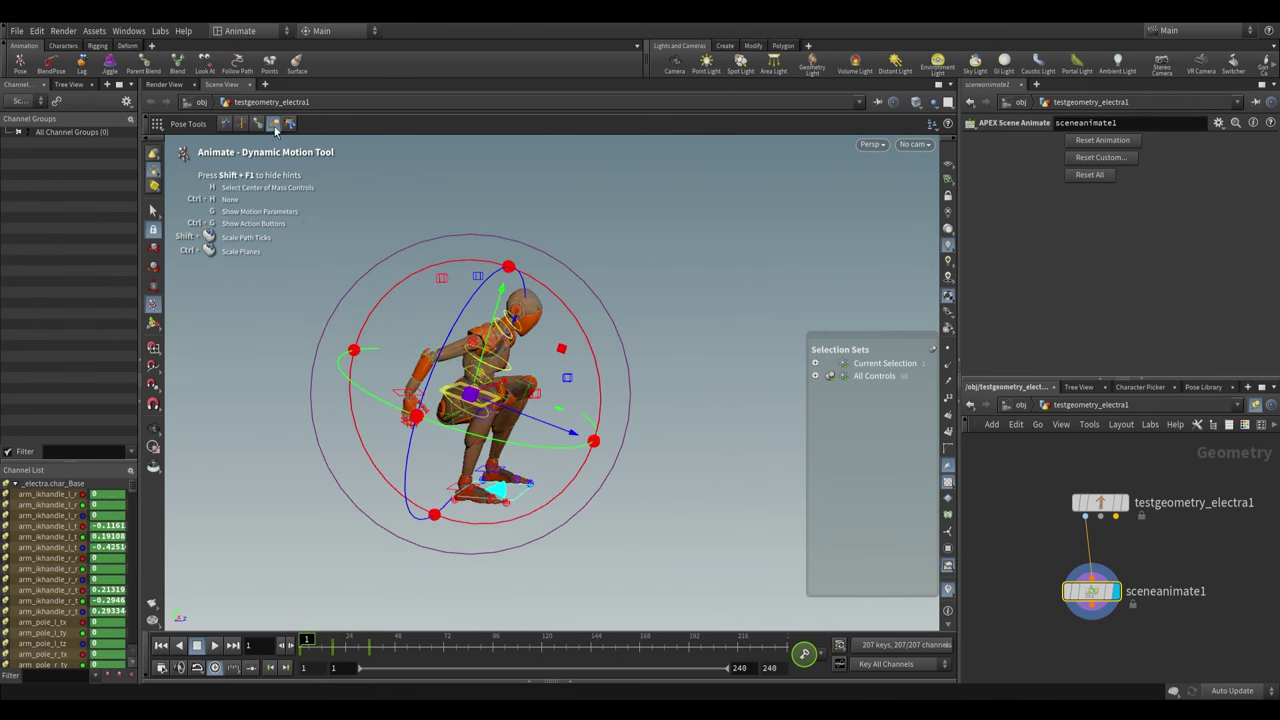
alt+drag(486, 398, 517, 430)
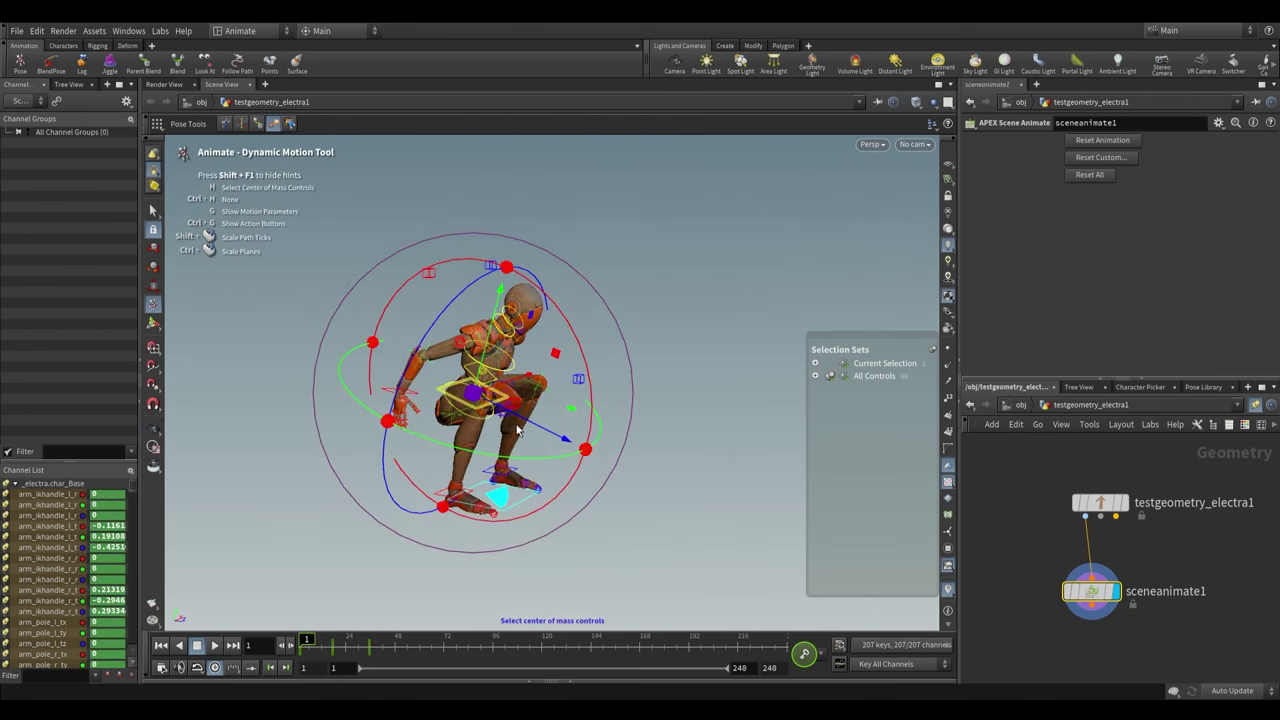
key(h)
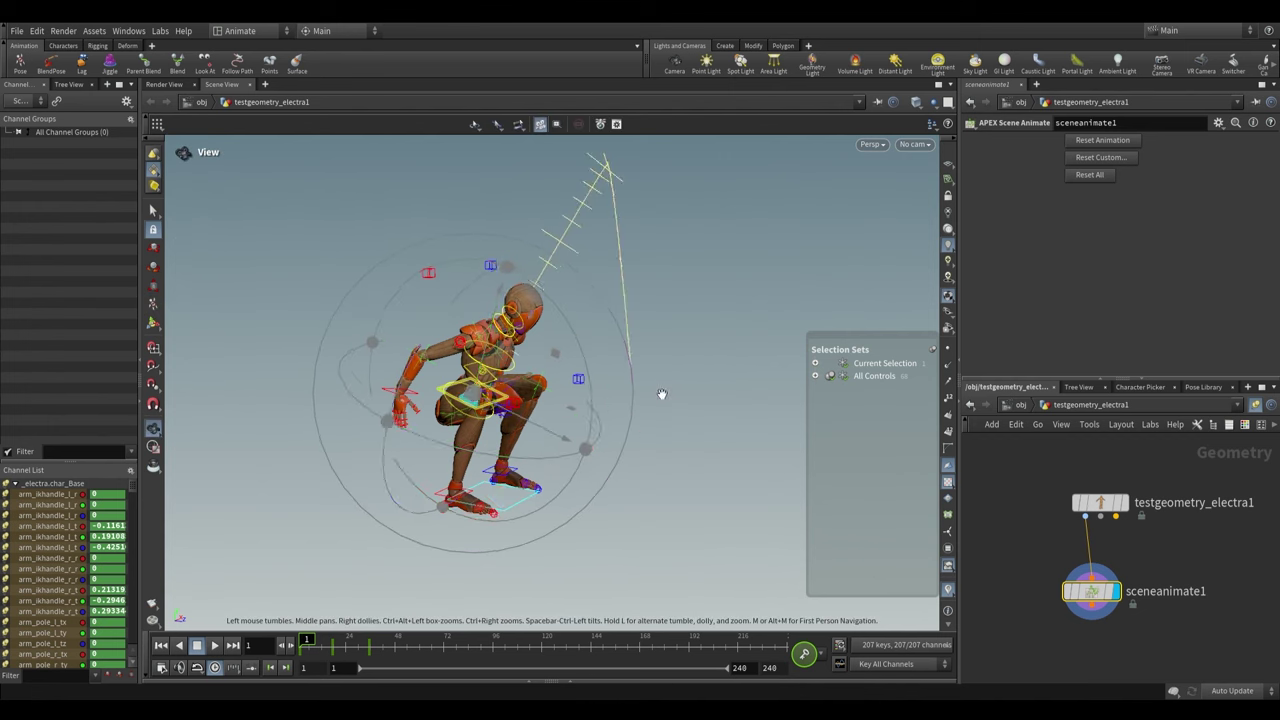
alt+drag(662, 394, 692, 389)
drag(314, 643, 383, 646)
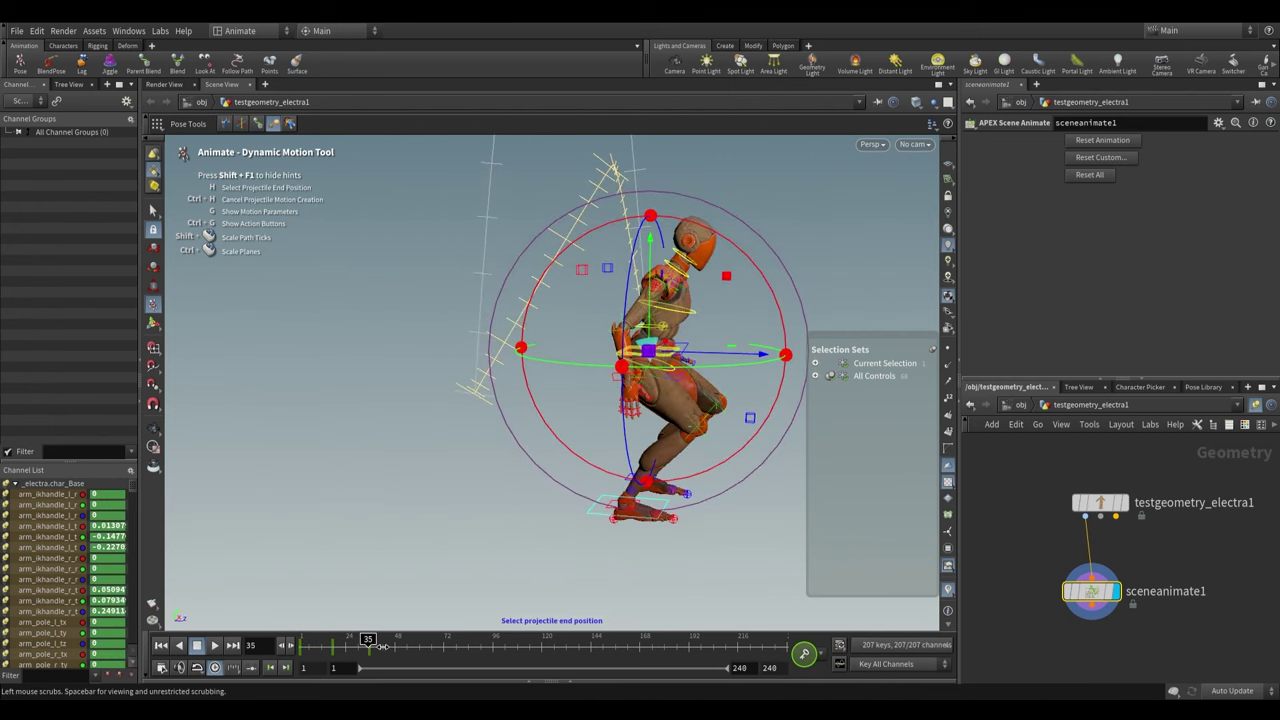
key(h)
Return to frame 1 and lower the peak of the projectile path
alt+right_drag(594, 417, 549, 426)
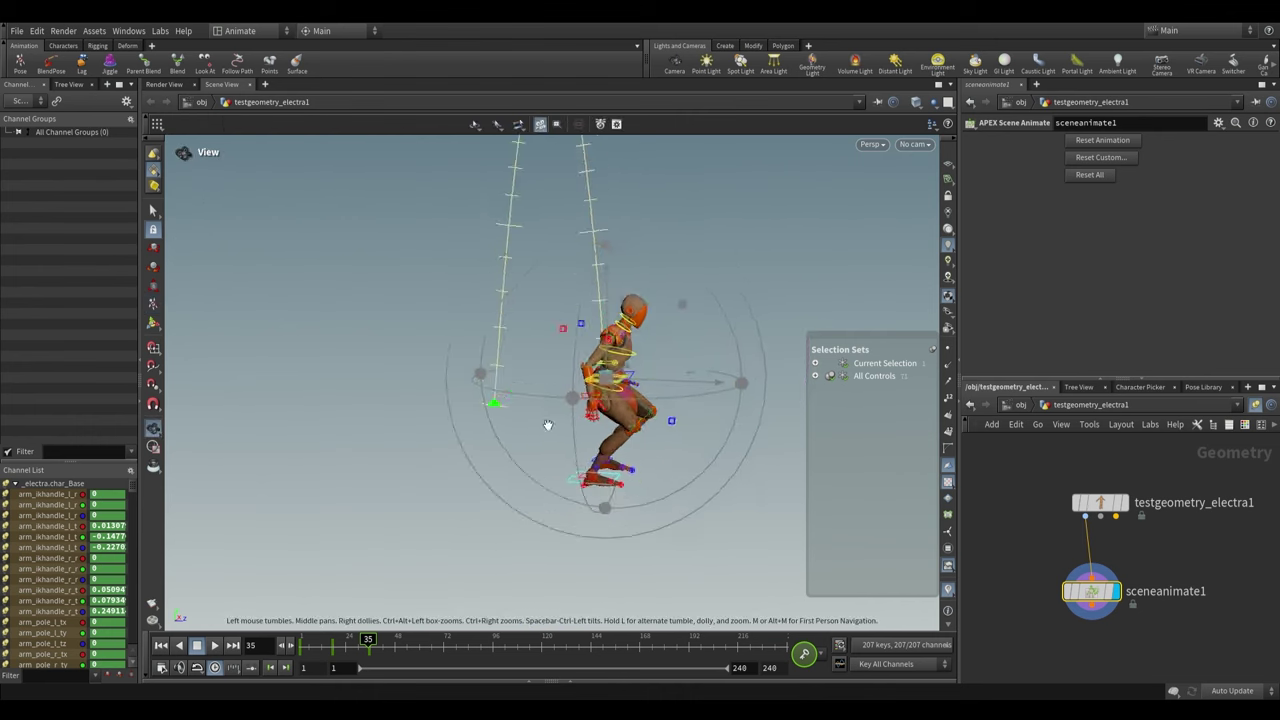
alt+middle_drag(632, 276, 626, 389)
alt+right_drag(626, 389, 617, 343)
alt+middle_drag(617, 343, 630, 302)
drag(338, 646, 287, 645)
drag(566, 166, 587, 331)
Play back the jump along the projectile path, then rewind and play it again
click(215, 646)
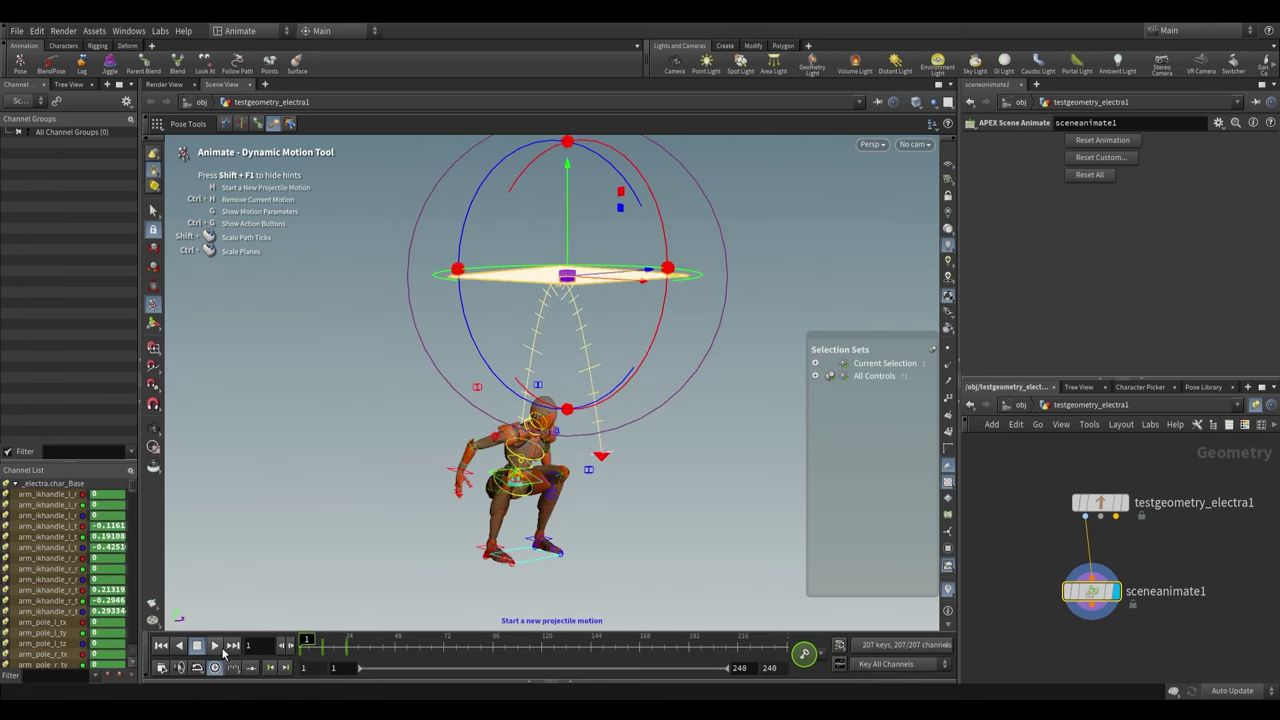
click(220, 649)
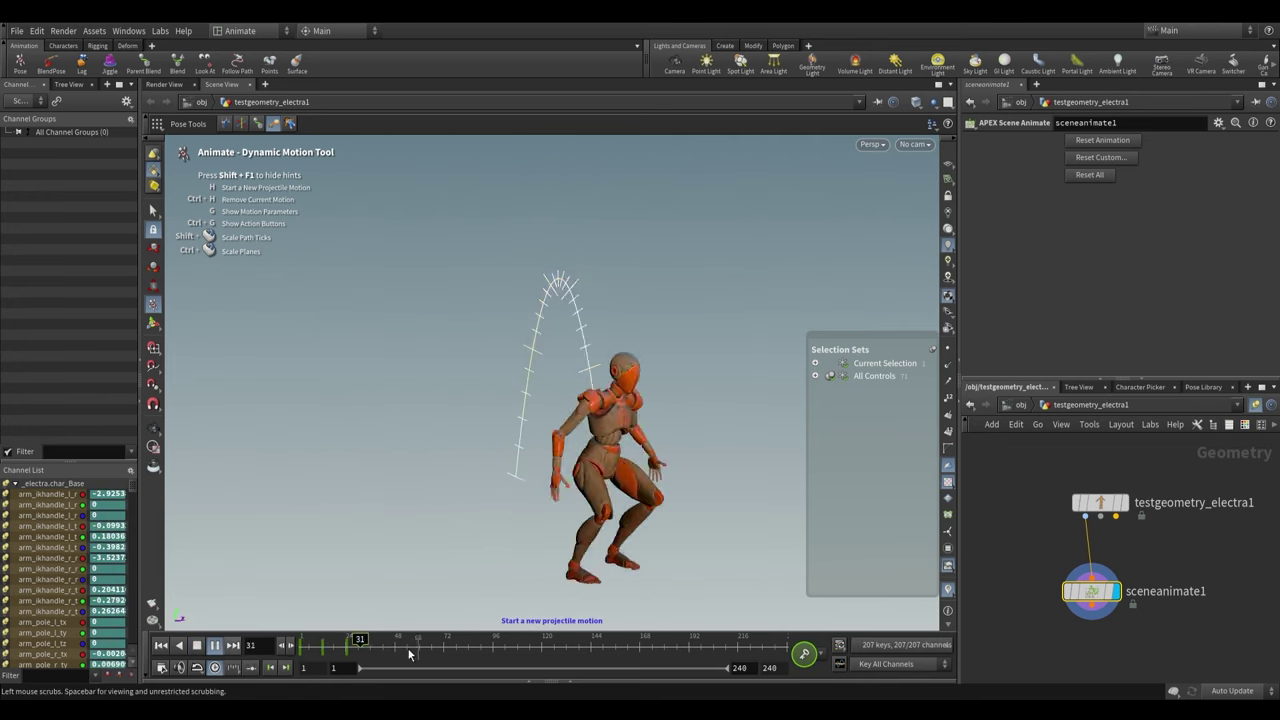
click(166, 647)
click(214, 646)
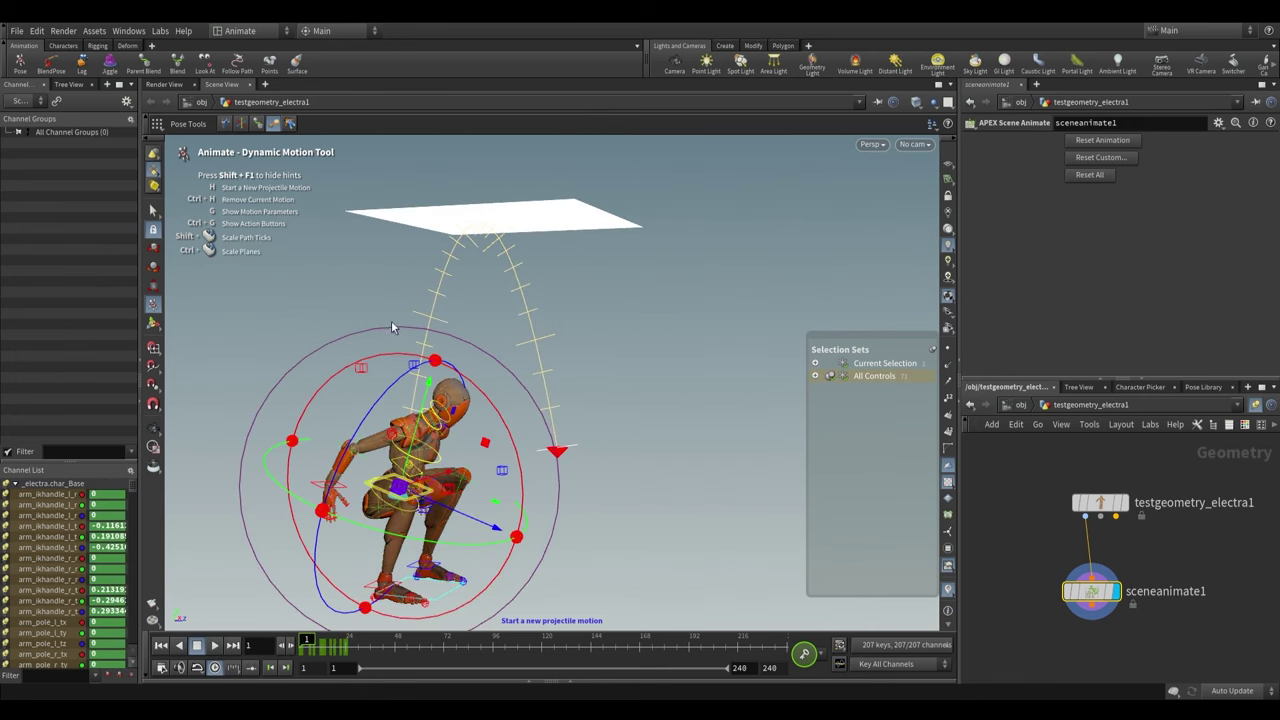
Show the Dynamic Motion action buttons with the Bake to Keys options, return to the Pose tool and scrub through the jump
key(ctrl+g)
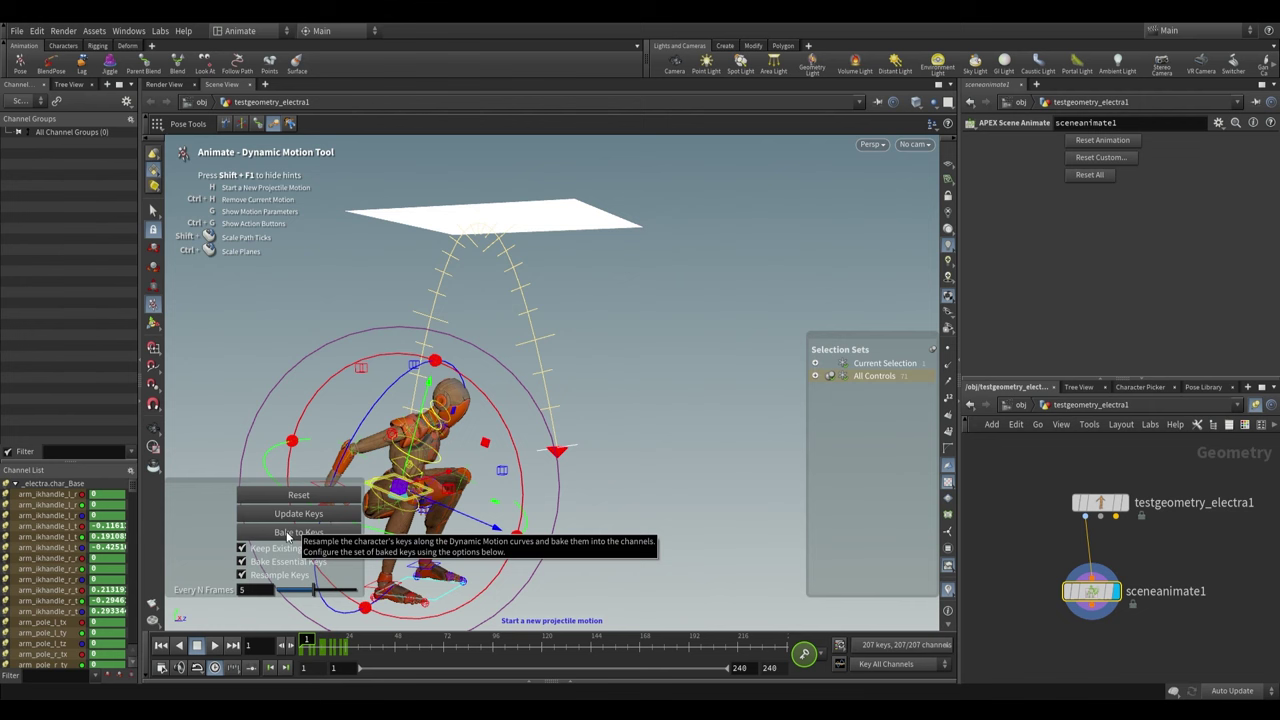
click(229, 125)
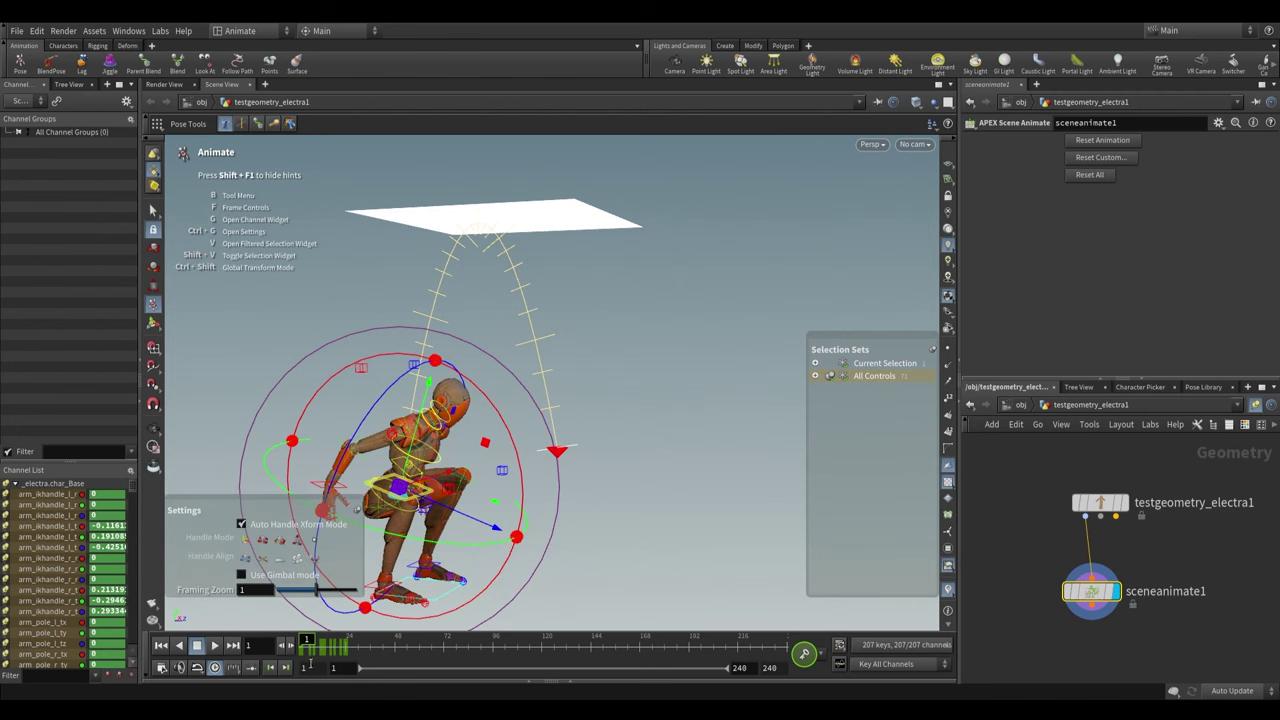
drag(307, 640, 345, 638)
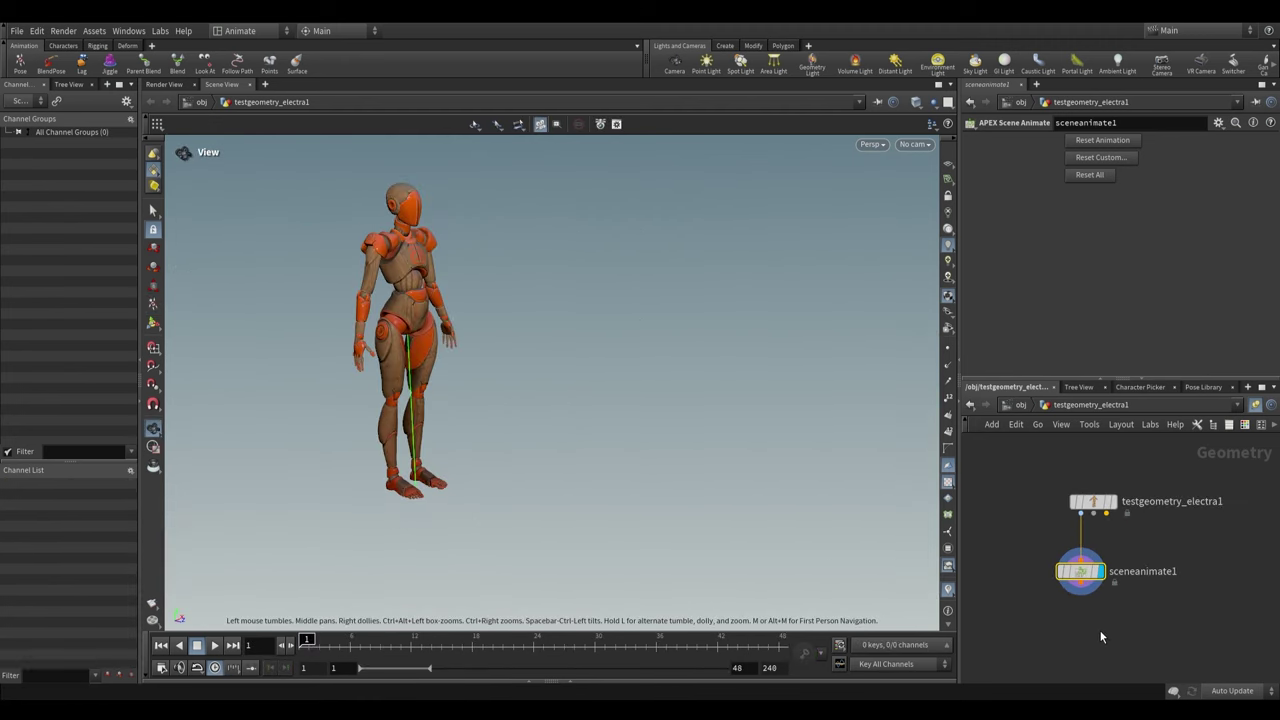
Add an APEX Scene Invoke node below sceneanimate1, wire sceneanimate1 into it and display it
key(Tab)
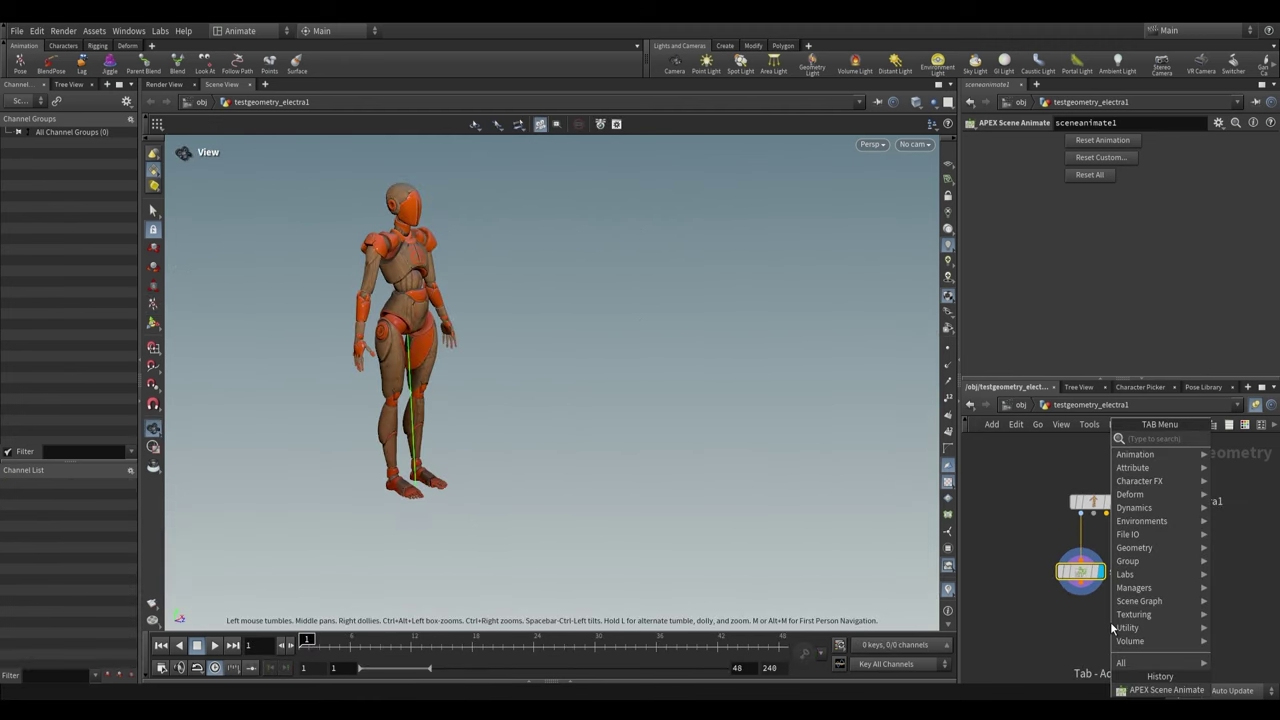
text(scene in)
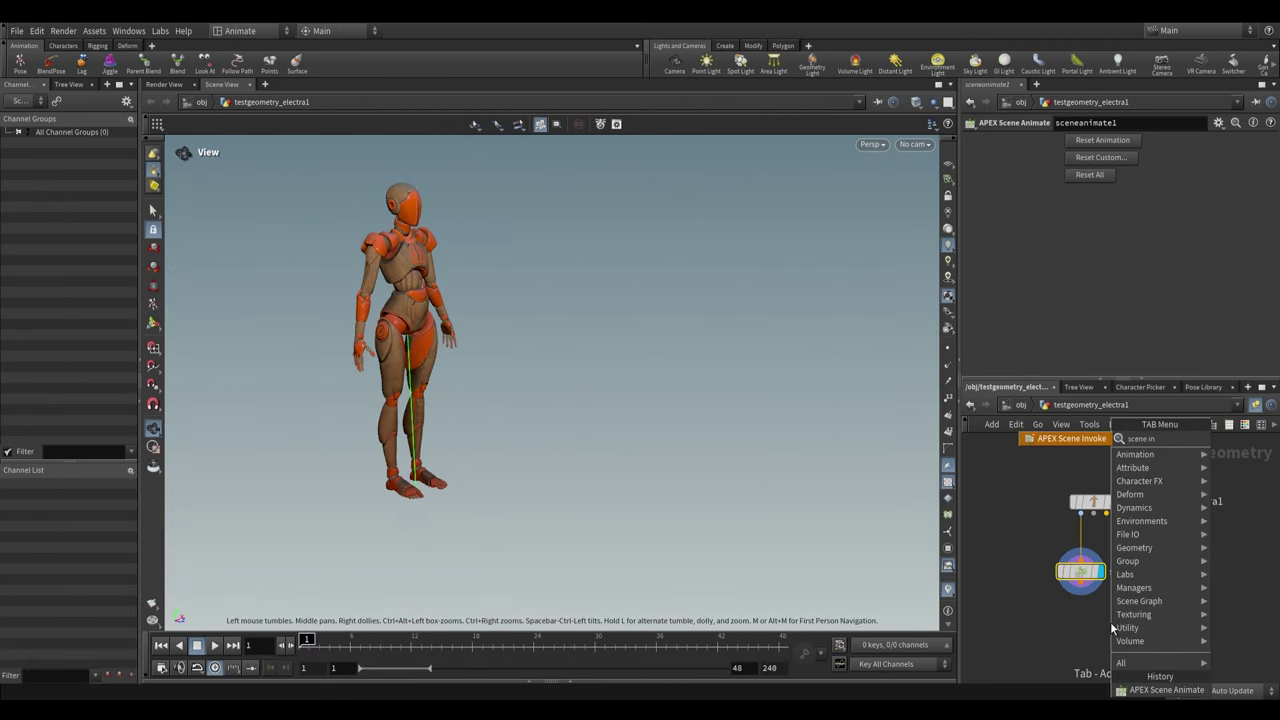
click(1072, 440)
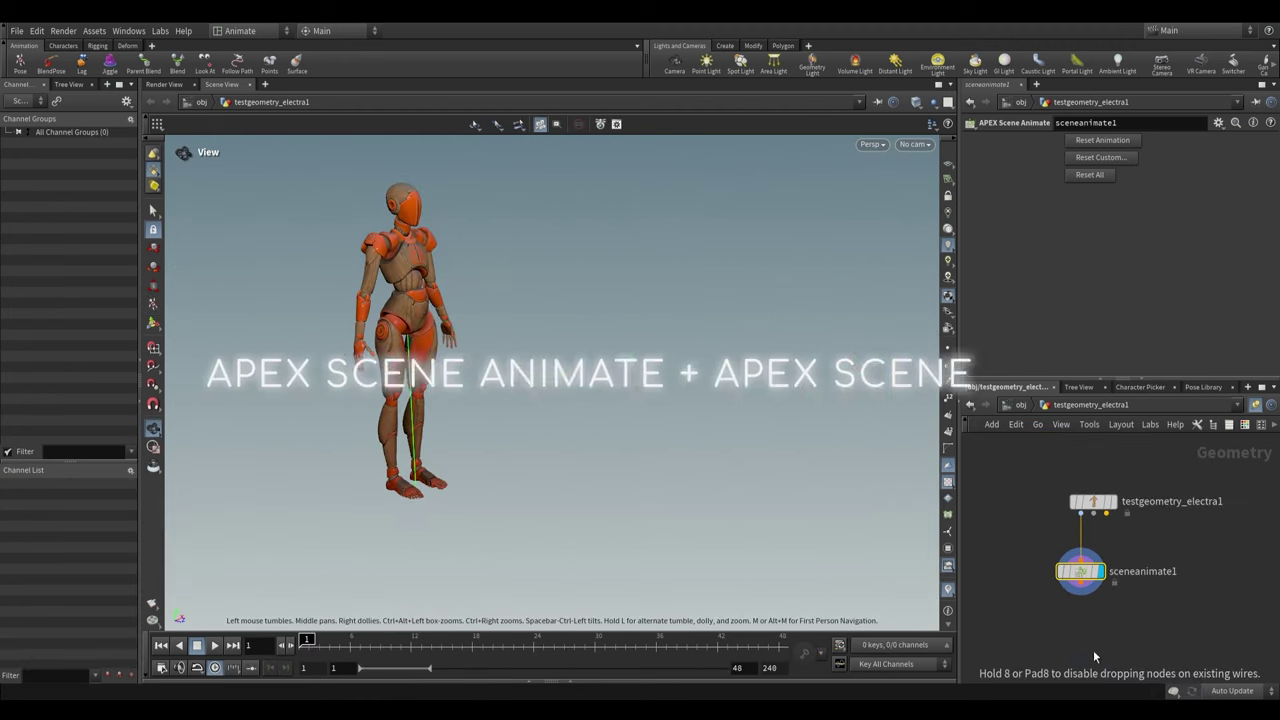
click(1093, 655)
middle_drag(1093, 655, 1059, 602)
scroll(1059, 590, up, 1)
click(1044, 525)
click(1041, 600)
click(1080, 613)
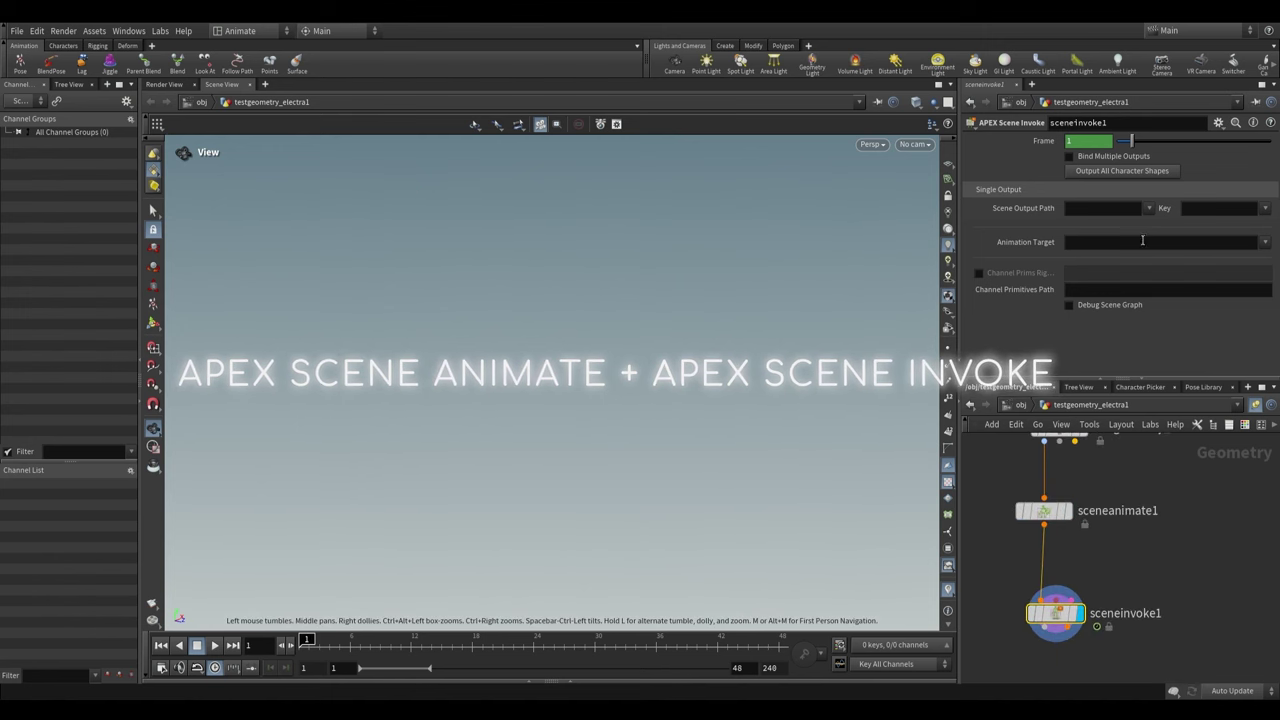
Enable Bind Multiple Outputs, output the Base.shp shapes of the electra character and dynamic motion, and play the animation
click(1098, 157)
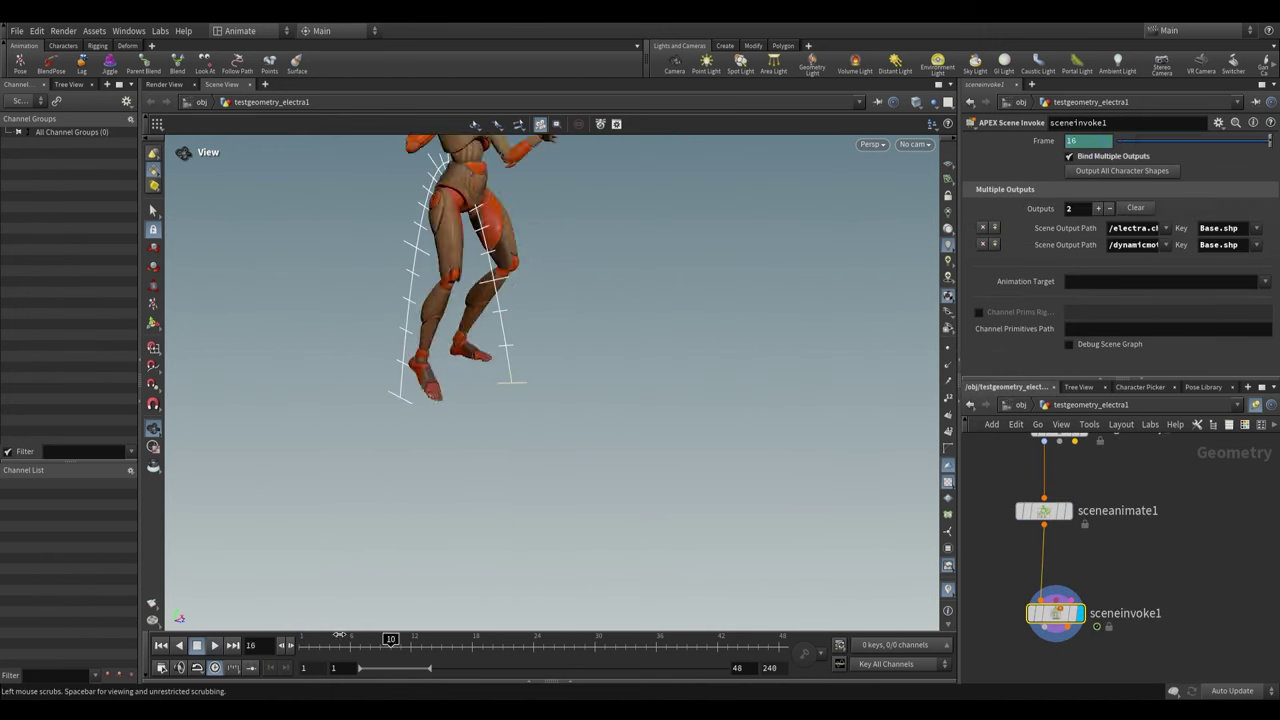
click(216, 646)
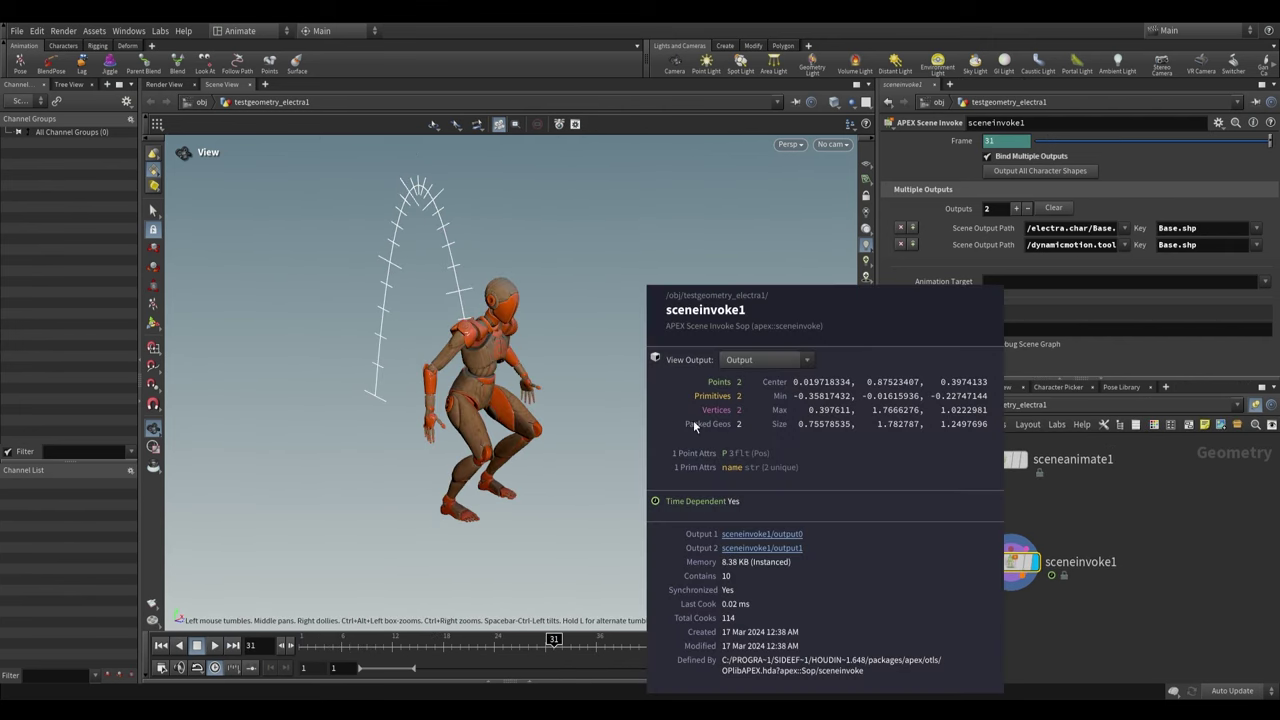
Add an Unpack Folder node below sceneinvoke1 and wire sceneinvoke1's first output into it
key(Tab)
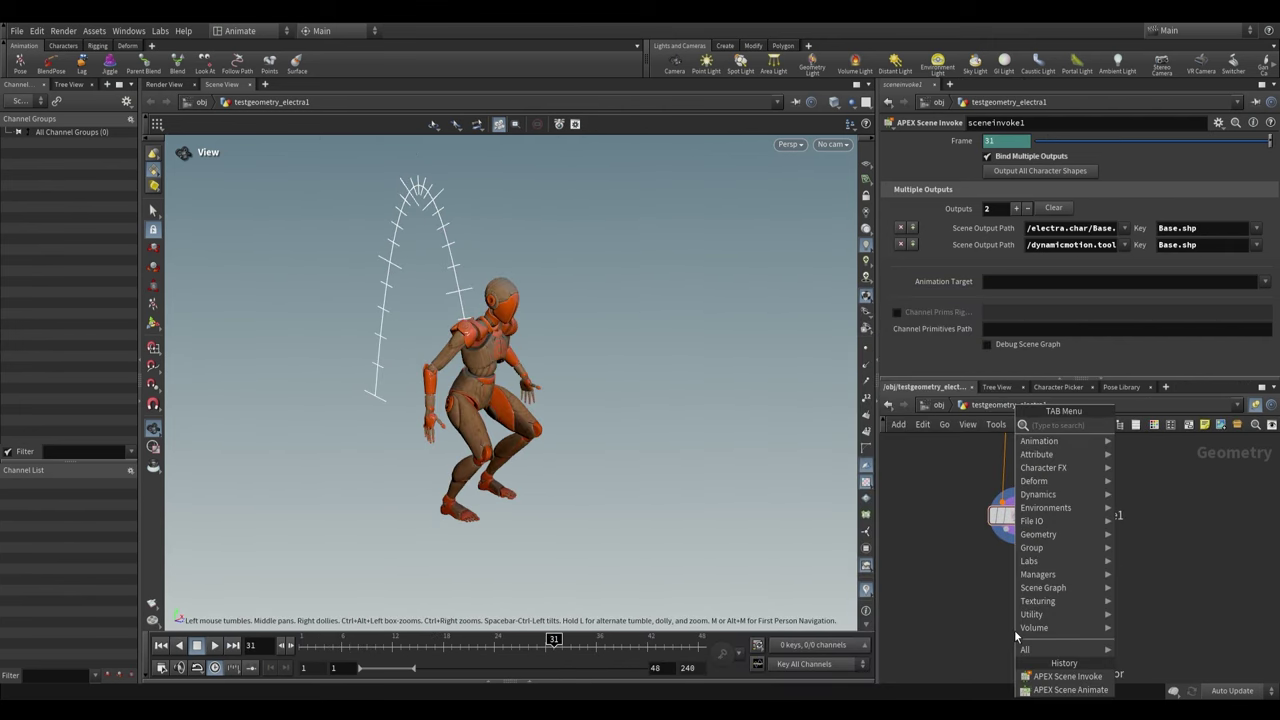
text(unpack)
click(1148, 439)
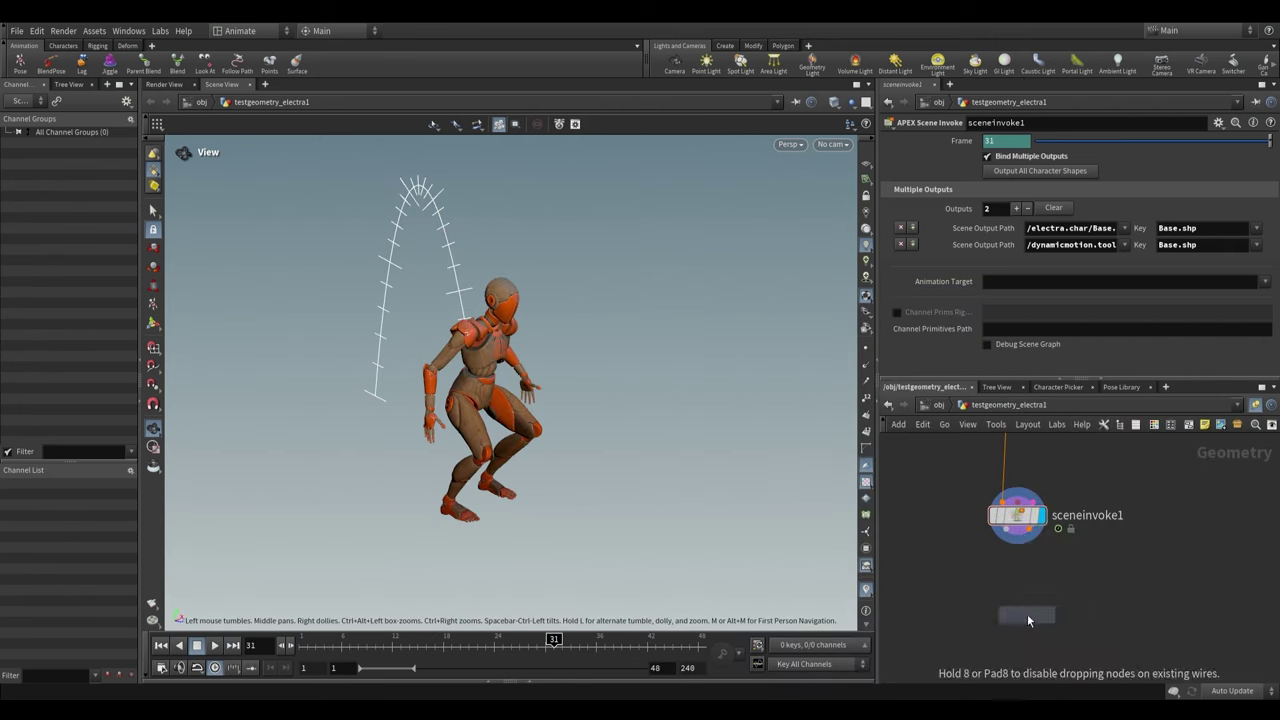
click(1028, 612)
drag(1015, 537, 1016, 612)
Set the Unpack Folder node's extract pattern to /**
click(1017, 142)
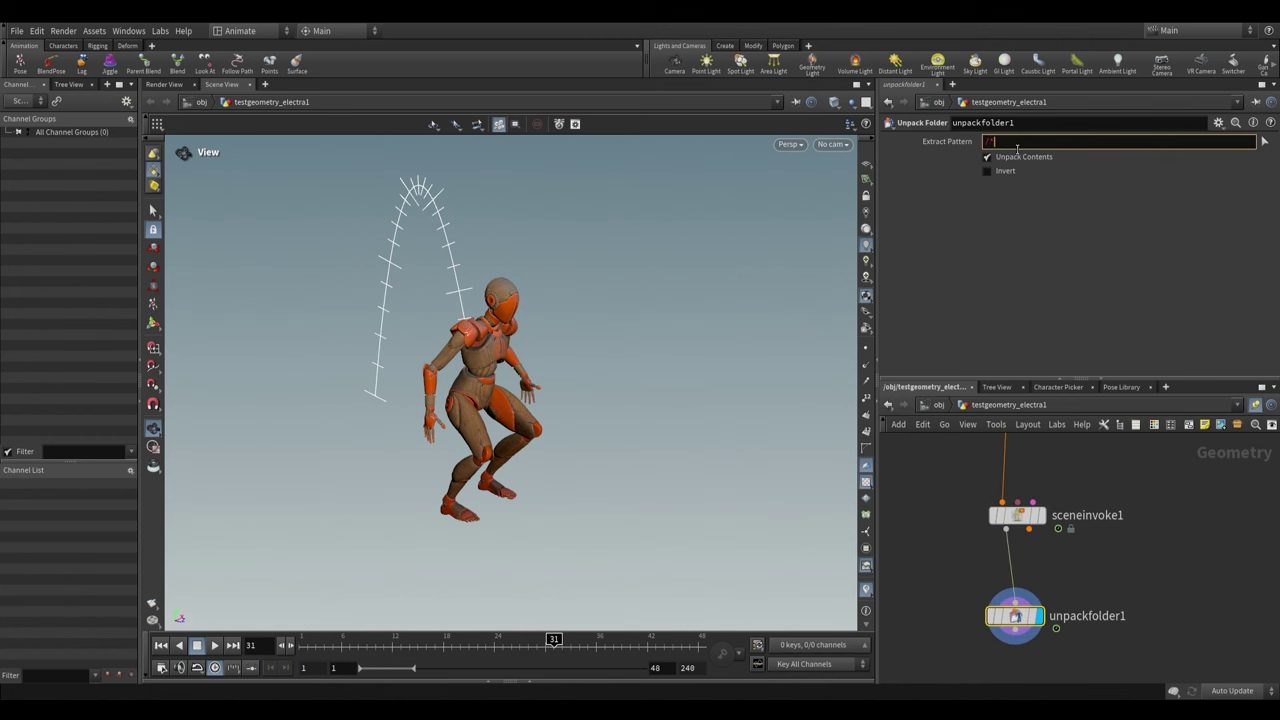
text(*)
key(Return)
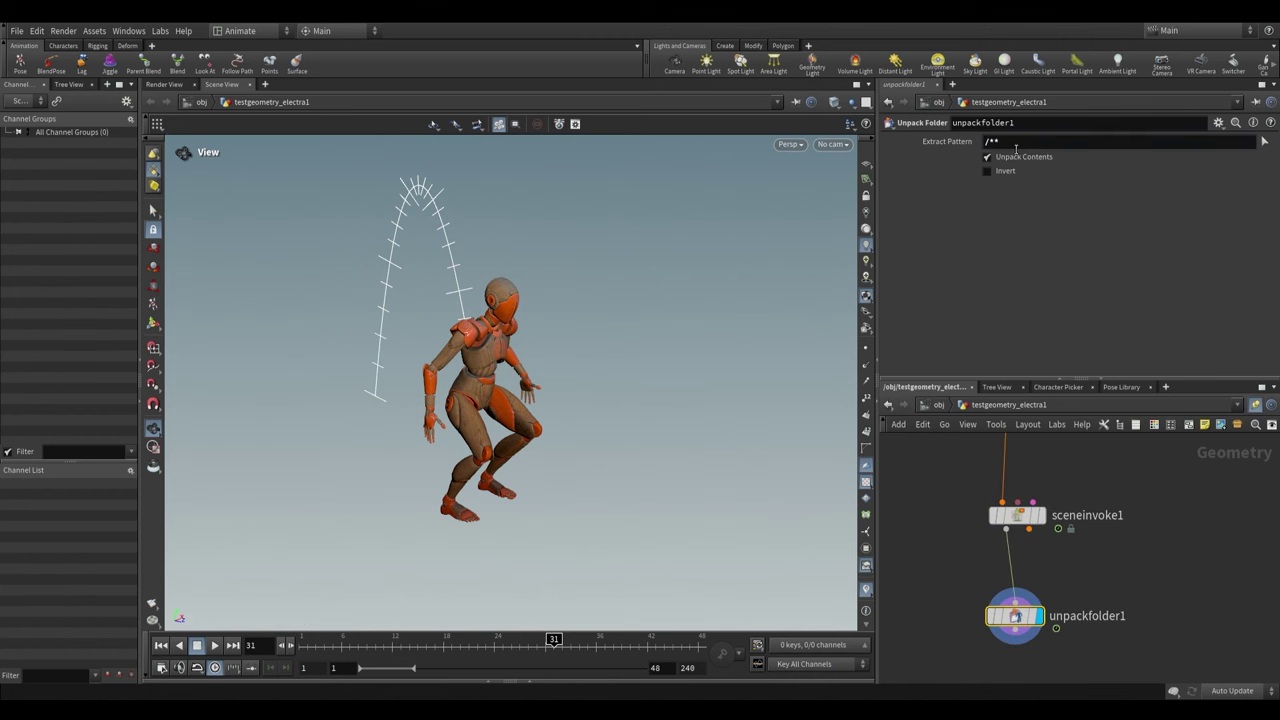
Chain two Unpack nodes below unpackfolder1 and display the second one
middle_click(1038, 594)
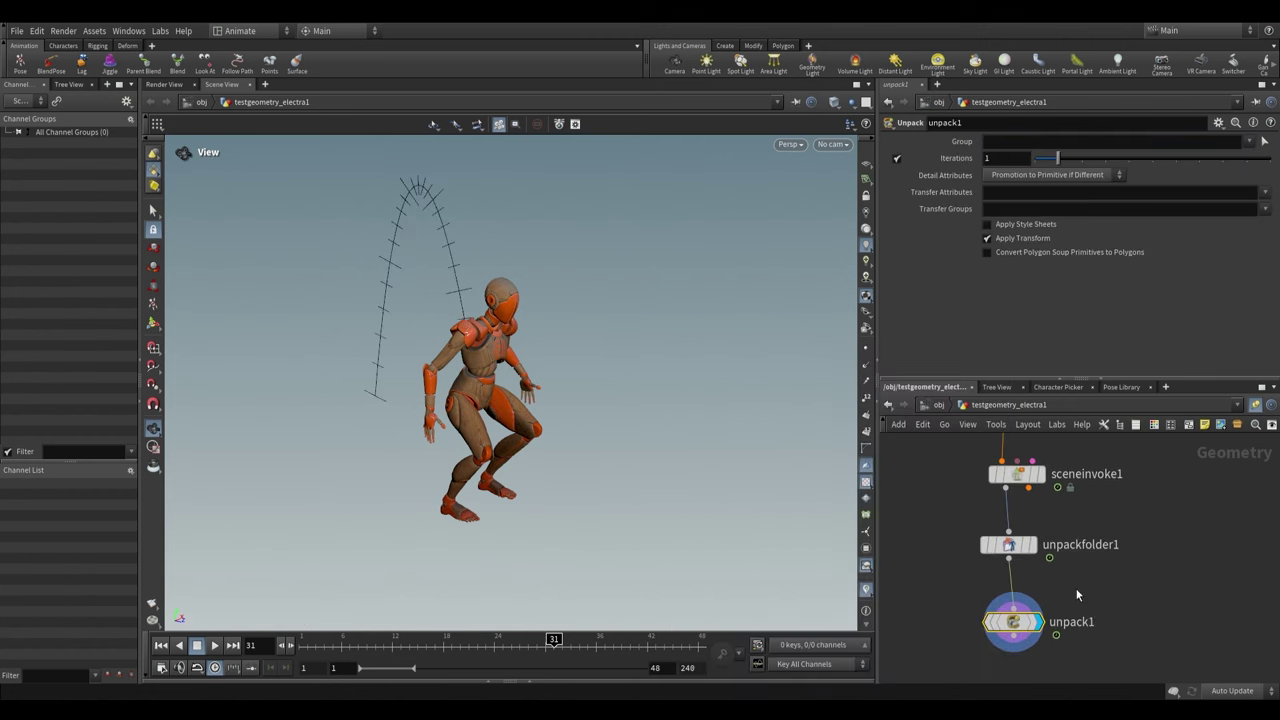
scroll(1093, 539, down, 1)
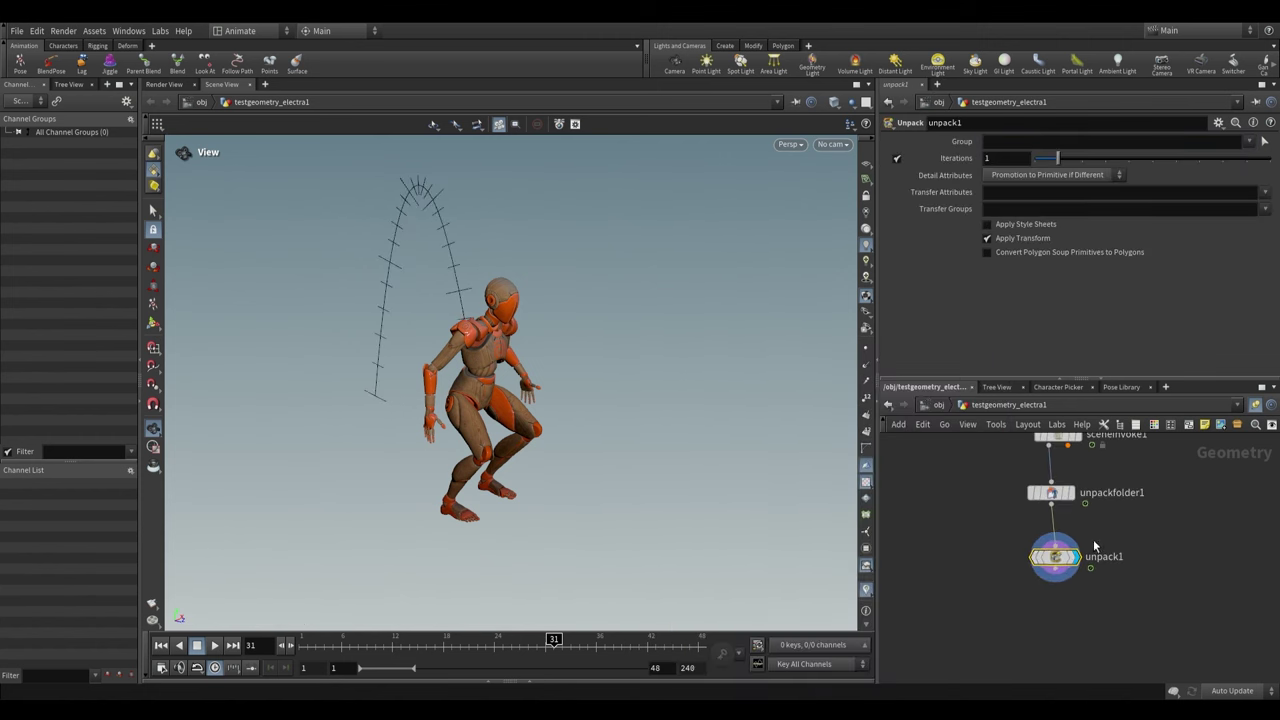
middle_drag(1061, 600, 1060, 574)
middle_click(1055, 542)
click(1057, 608)
drag(550, 378, 482, 372)
middle_click(1045, 610)
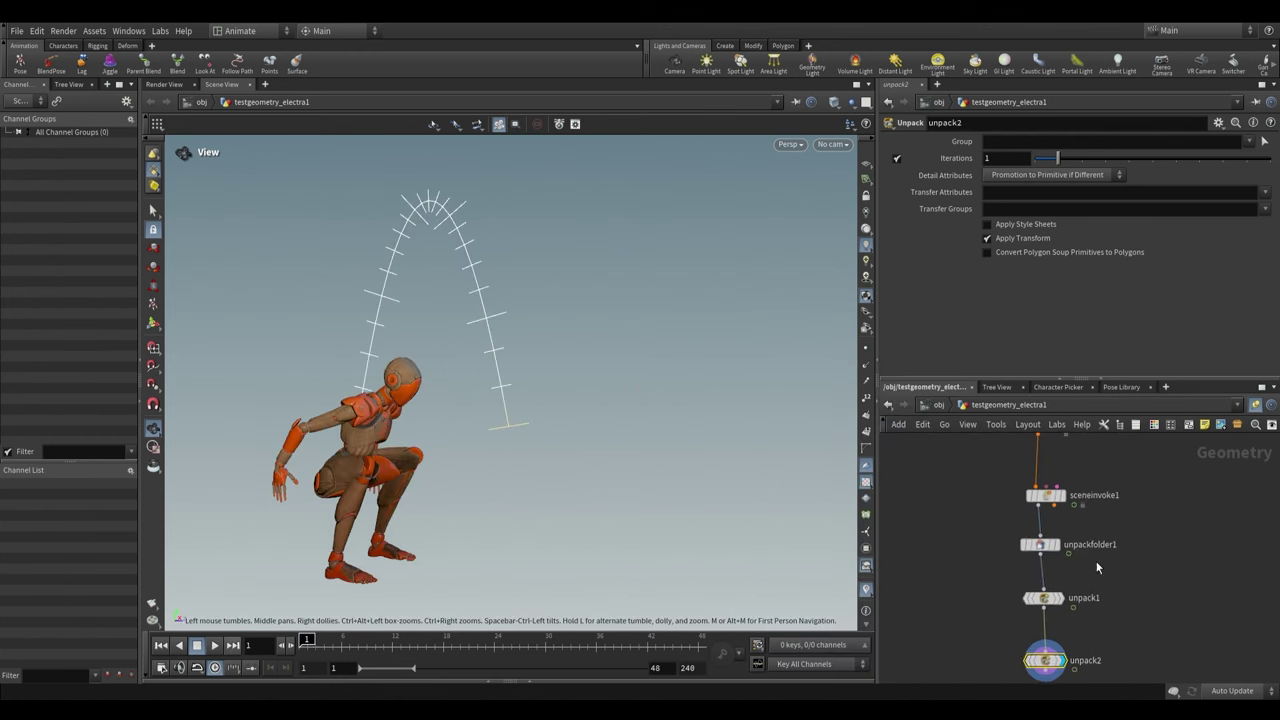
Display sceneanimate1 and enter its interactive posing state with the Ragdoll tool active
middle_drag(1077, 502, 1069, 554)
scroll(1069, 554, up, 1)
middle_drag(1069, 475, 1069, 551)
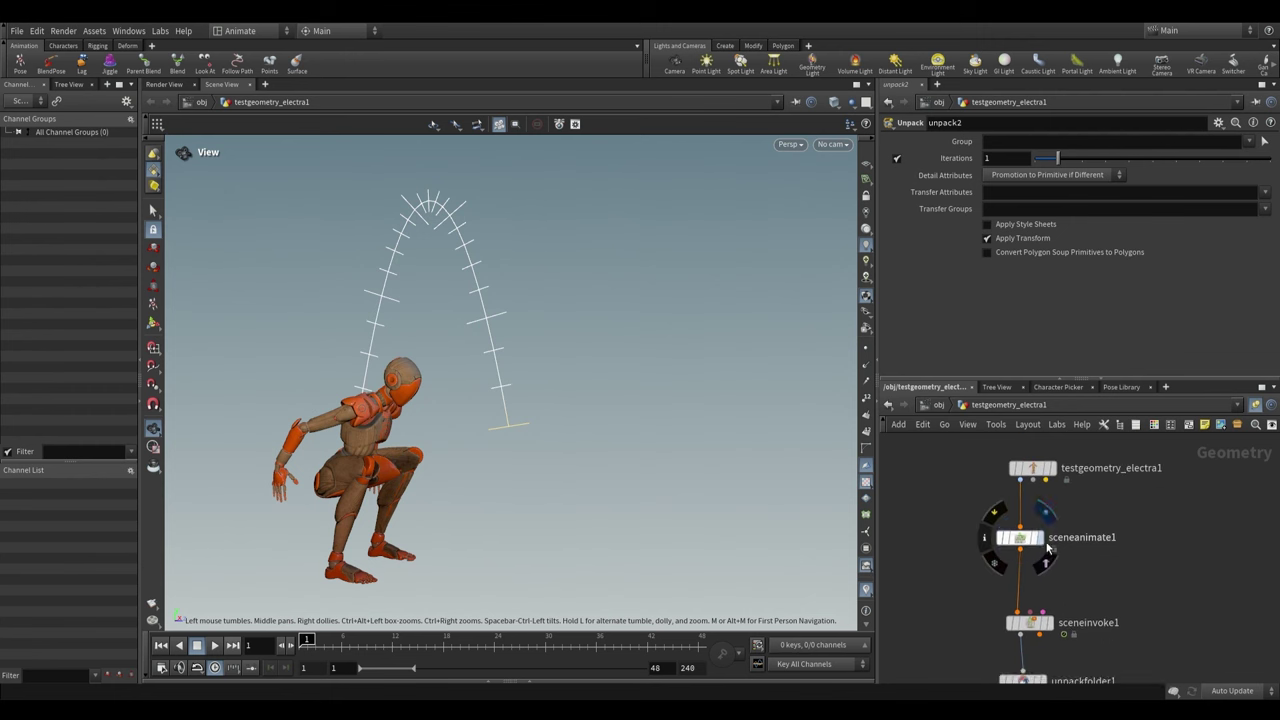
click(1041, 539)
click(154, 304)
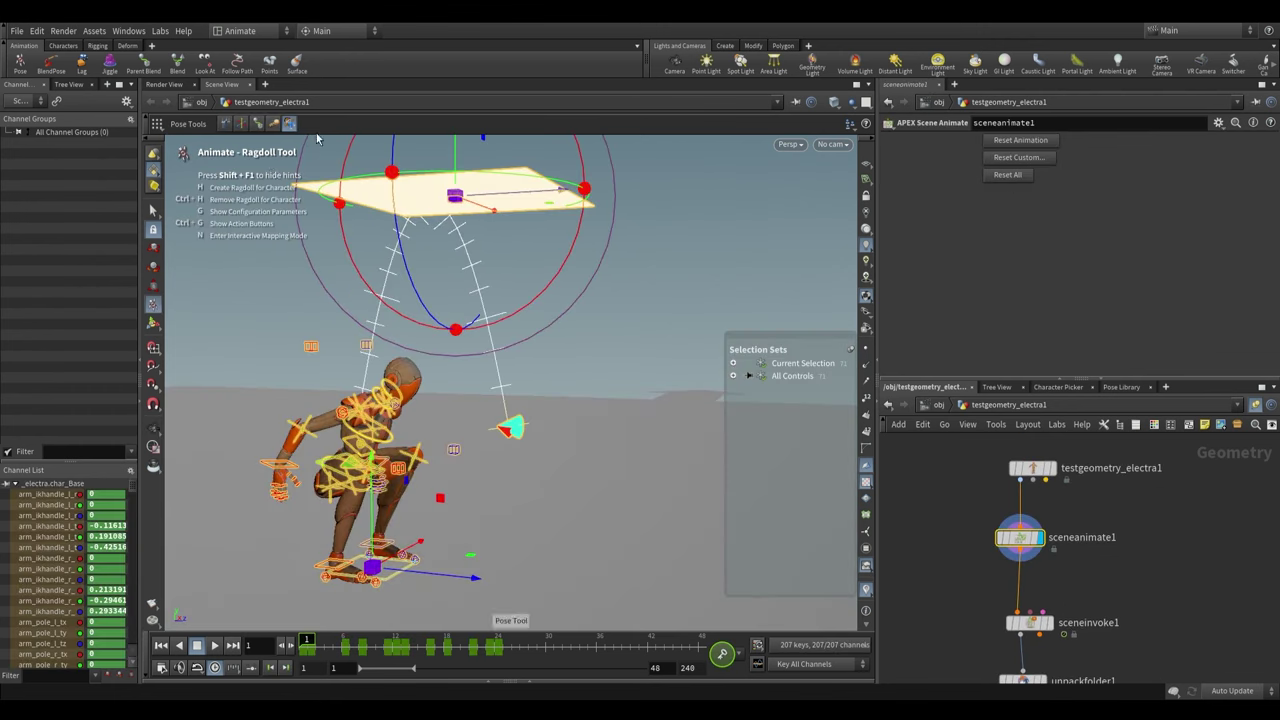
alt+drag(403, 354, 480, 376)
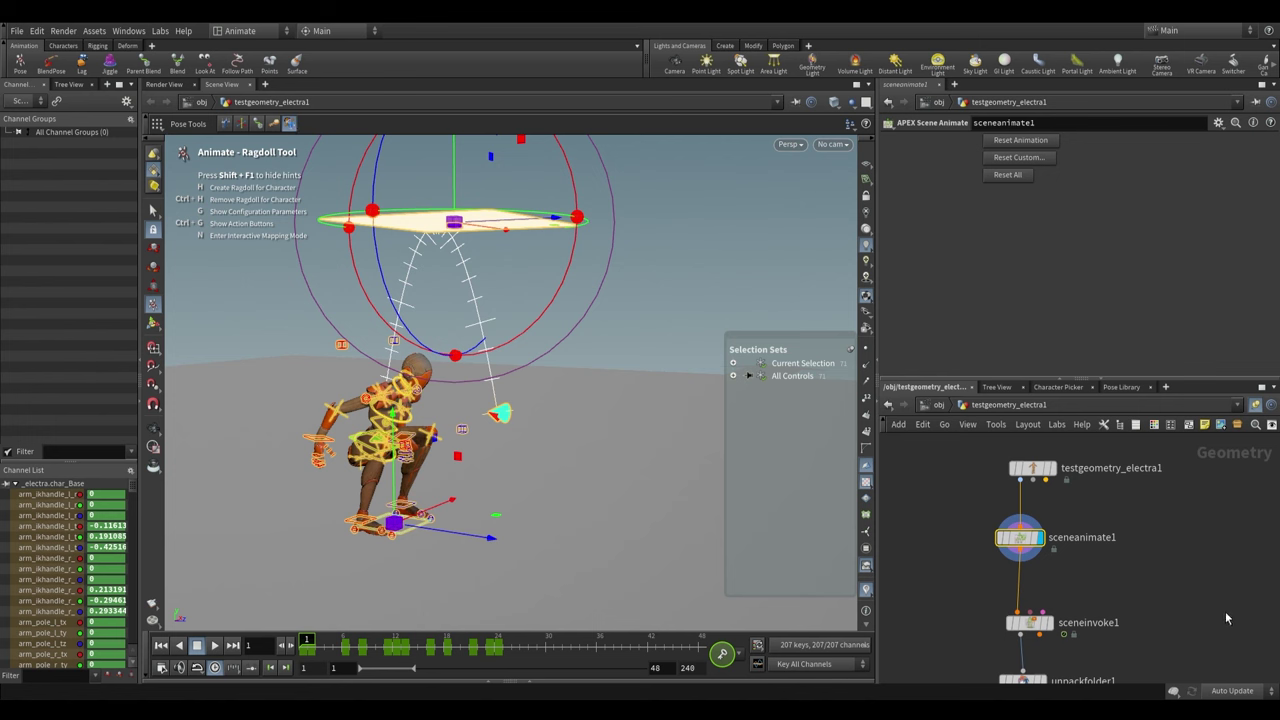
Add a Configure Joint Limits node in the empty network space beside sceneanimate1
middle_drag(1120, 563, 979, 551)
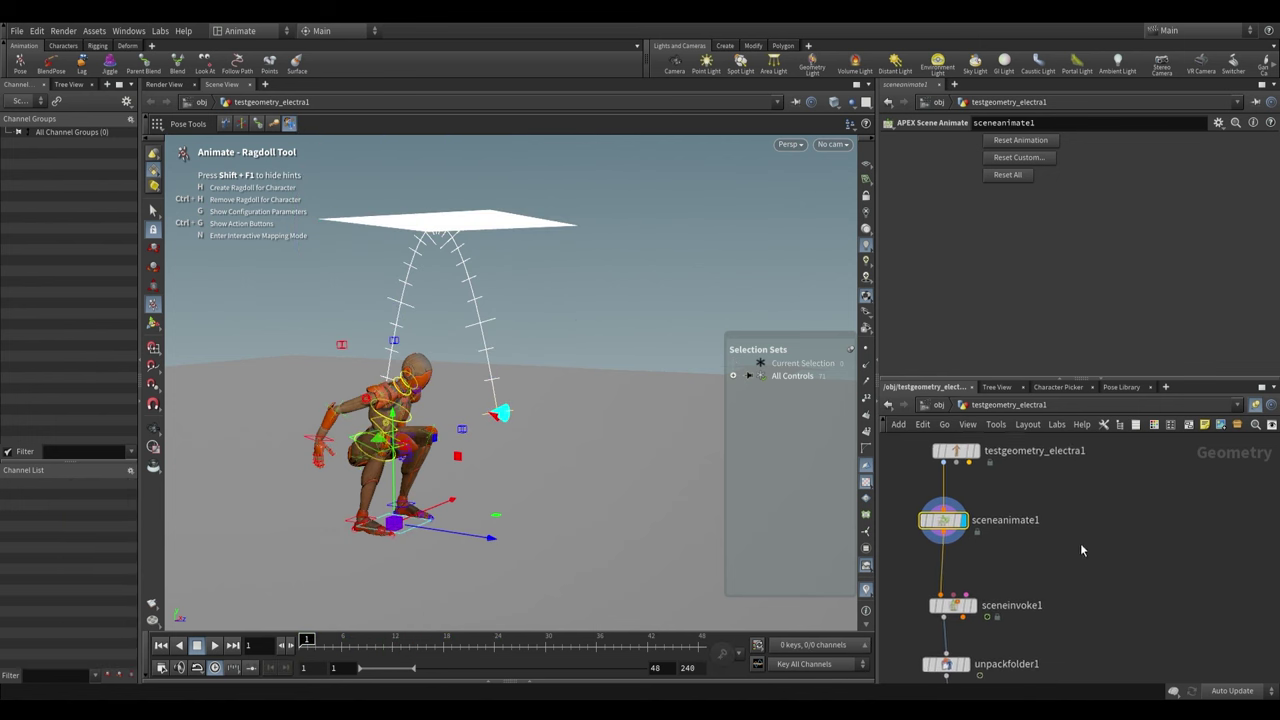
key(Tab)
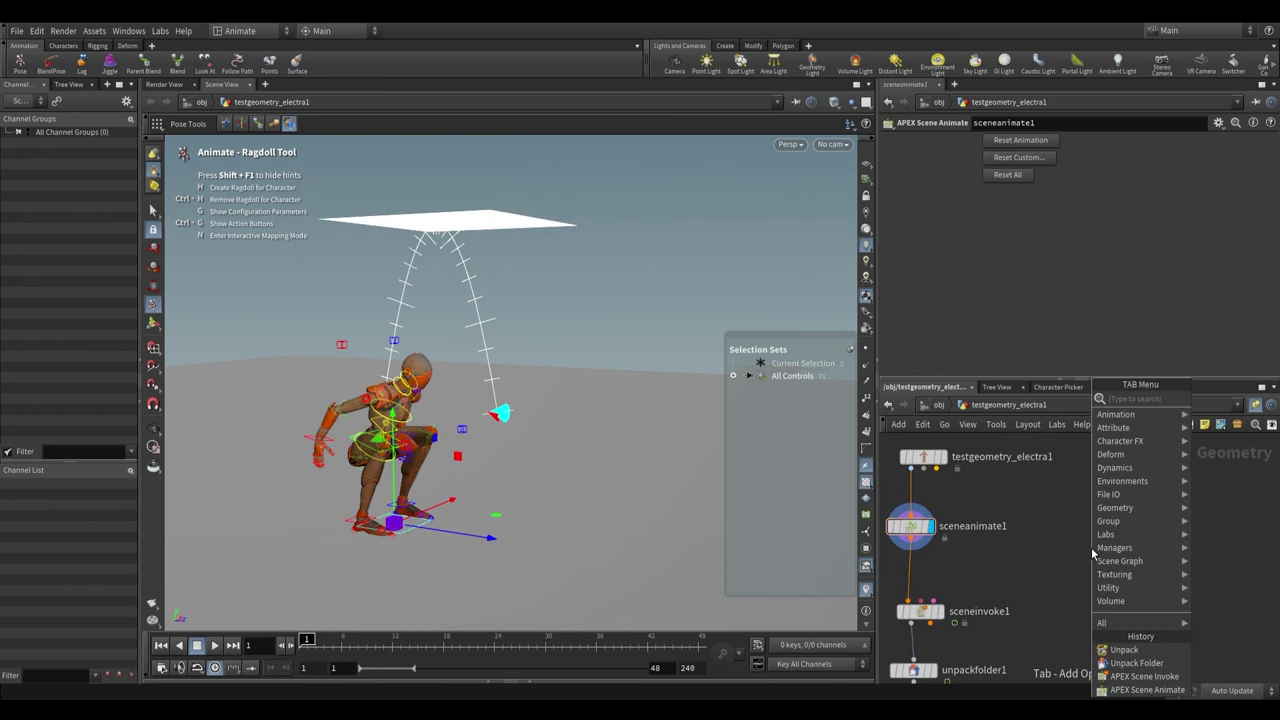
text(join)
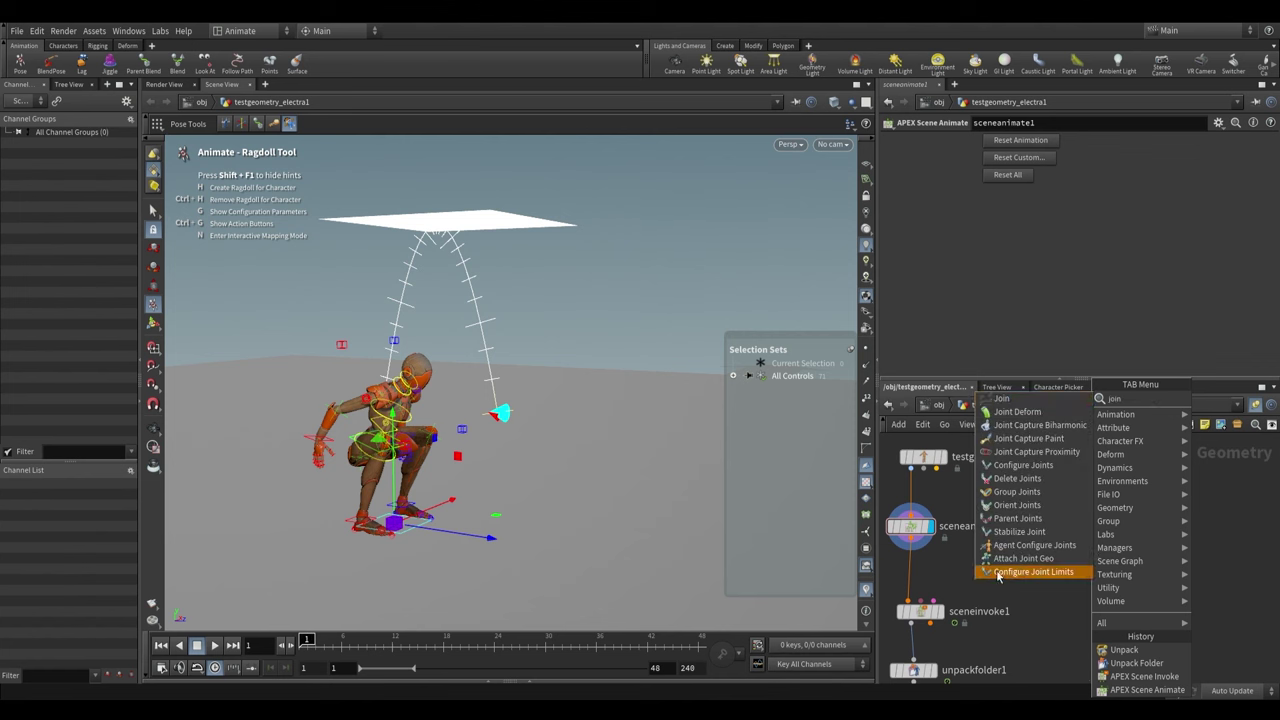
click(1030, 571)
click(1095, 530)
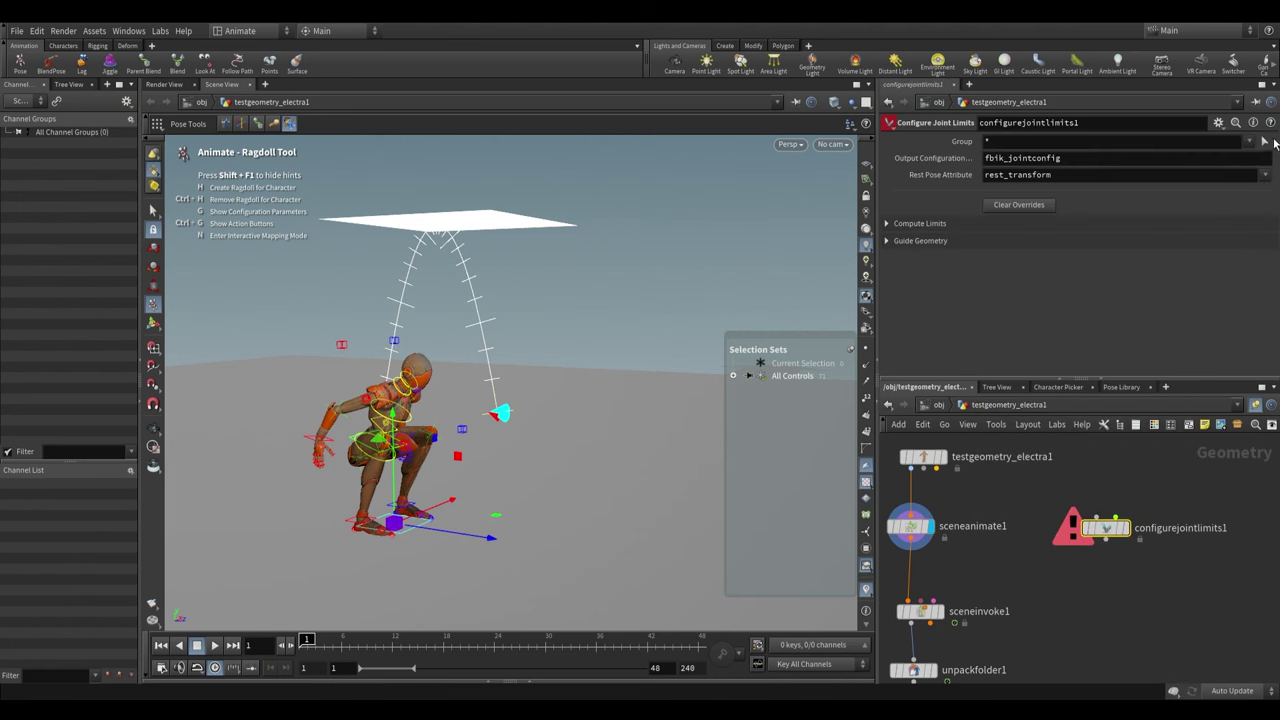
Open the help for the Configure Joint Limits node and load its ConfigureLimitsFromMotionClip example into the scene
click(1270, 122)
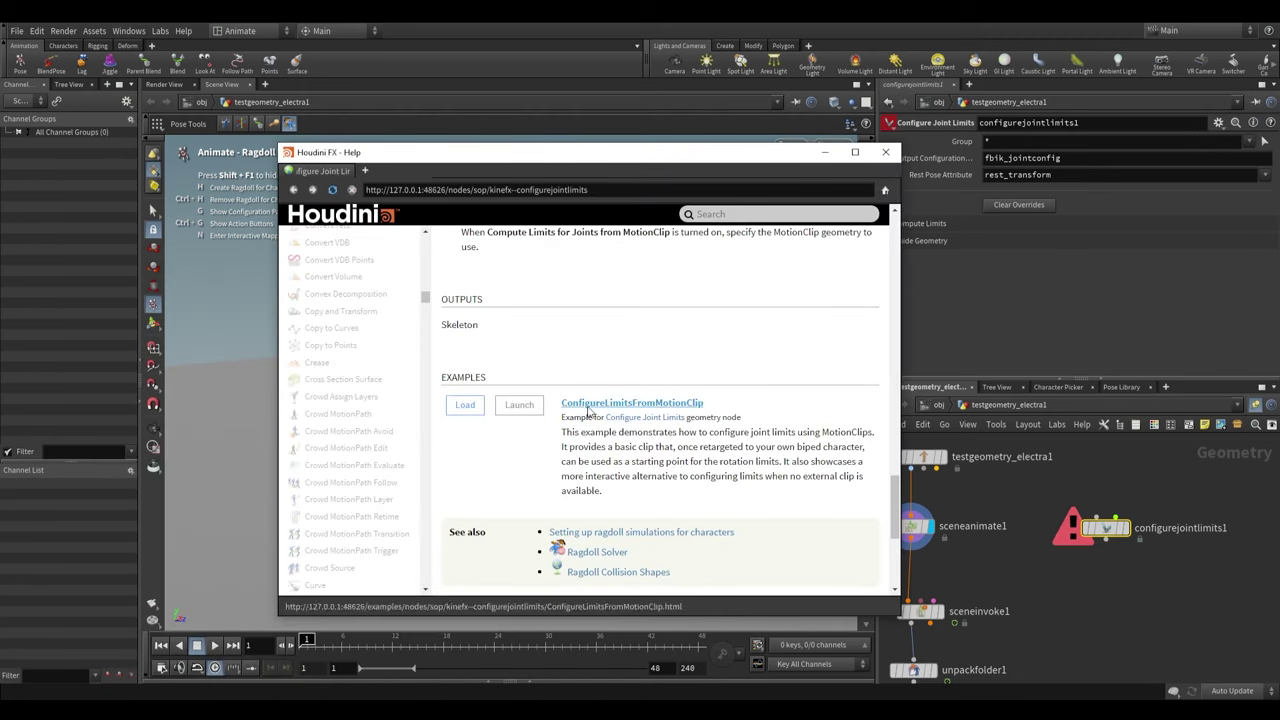
click(464, 405)
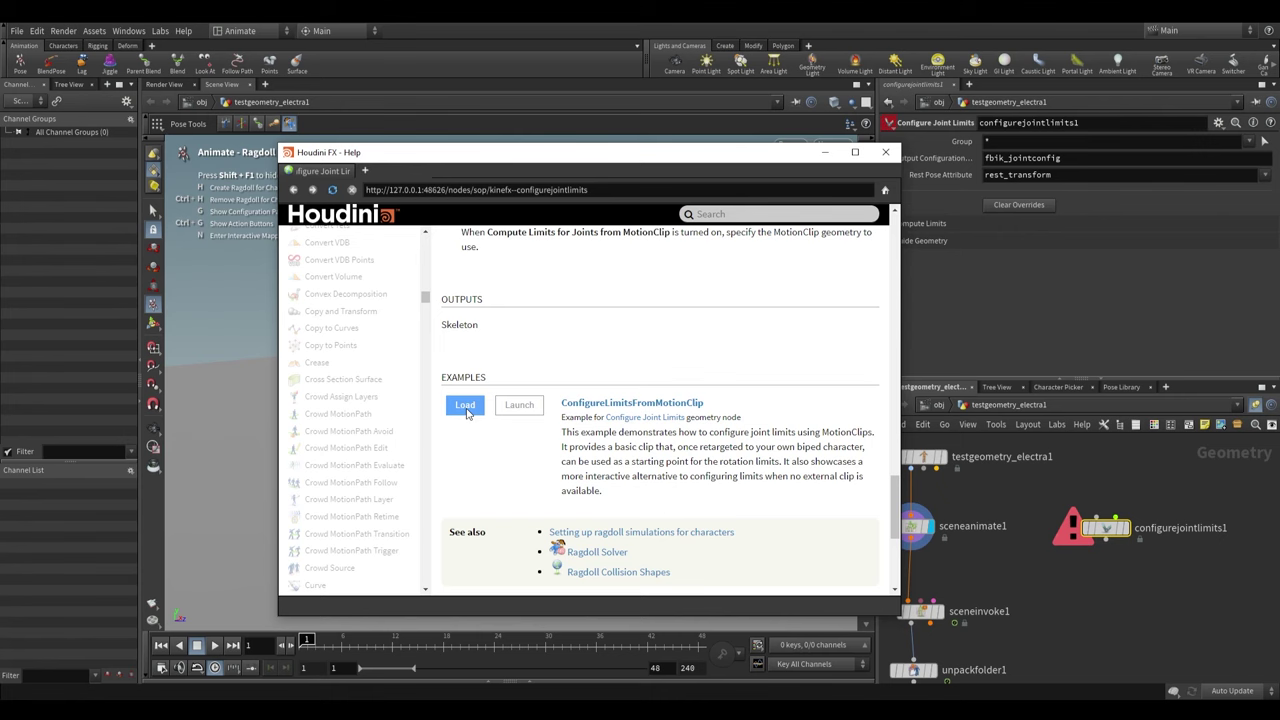
click(466, 410)
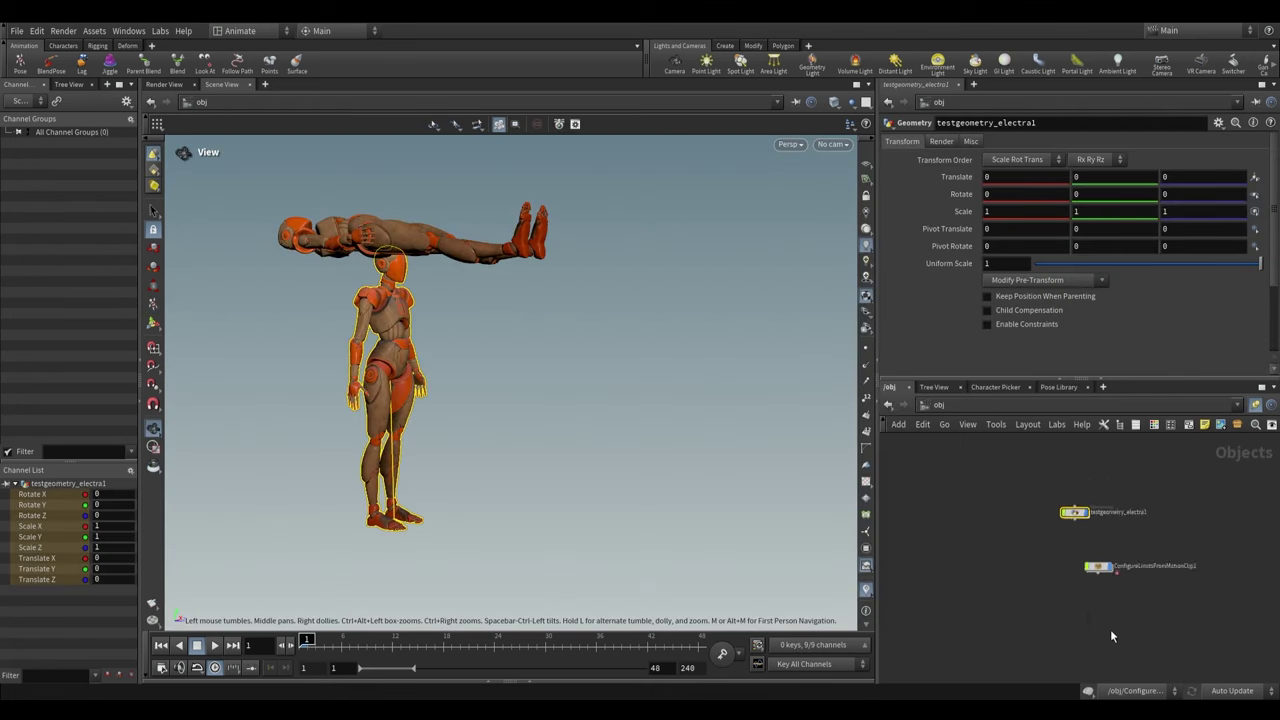
Go inside the ConfigureLimitsFromMotionClip1 object and open its pose_your_own geometry network
drag(1118, 606, 1175, 527)
double_click(1173, 528)
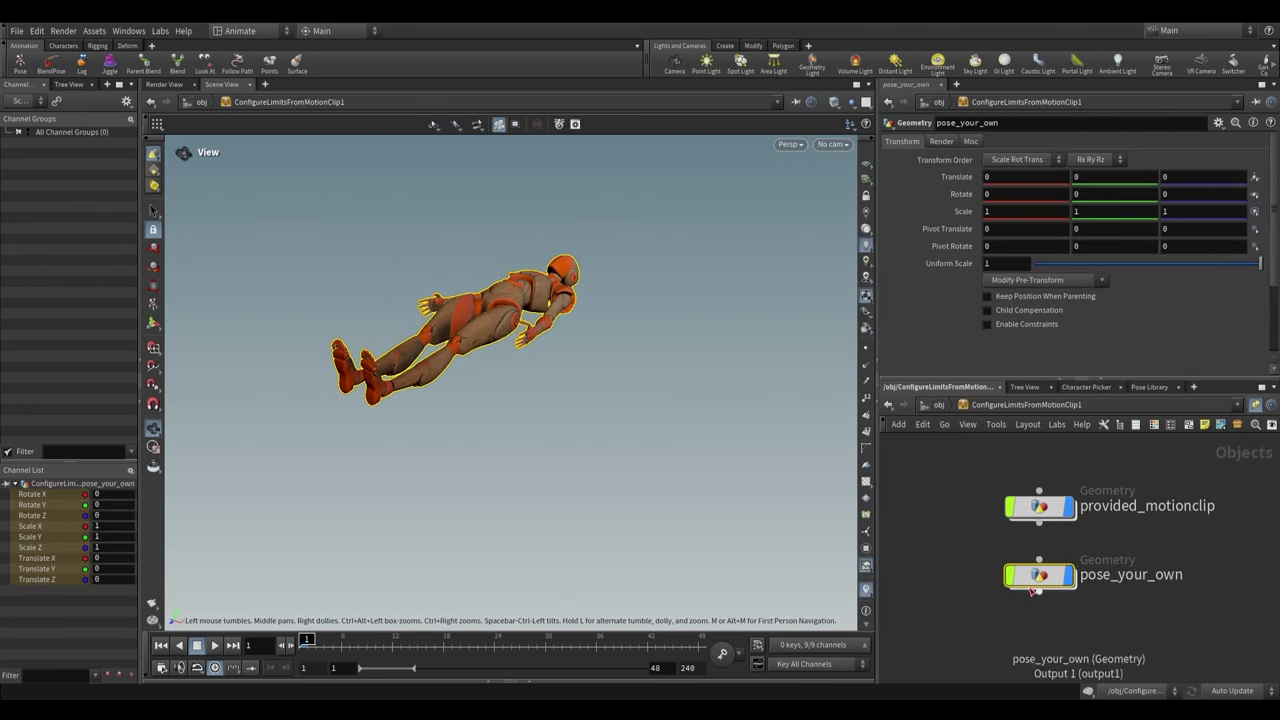
double_click(1042, 576)
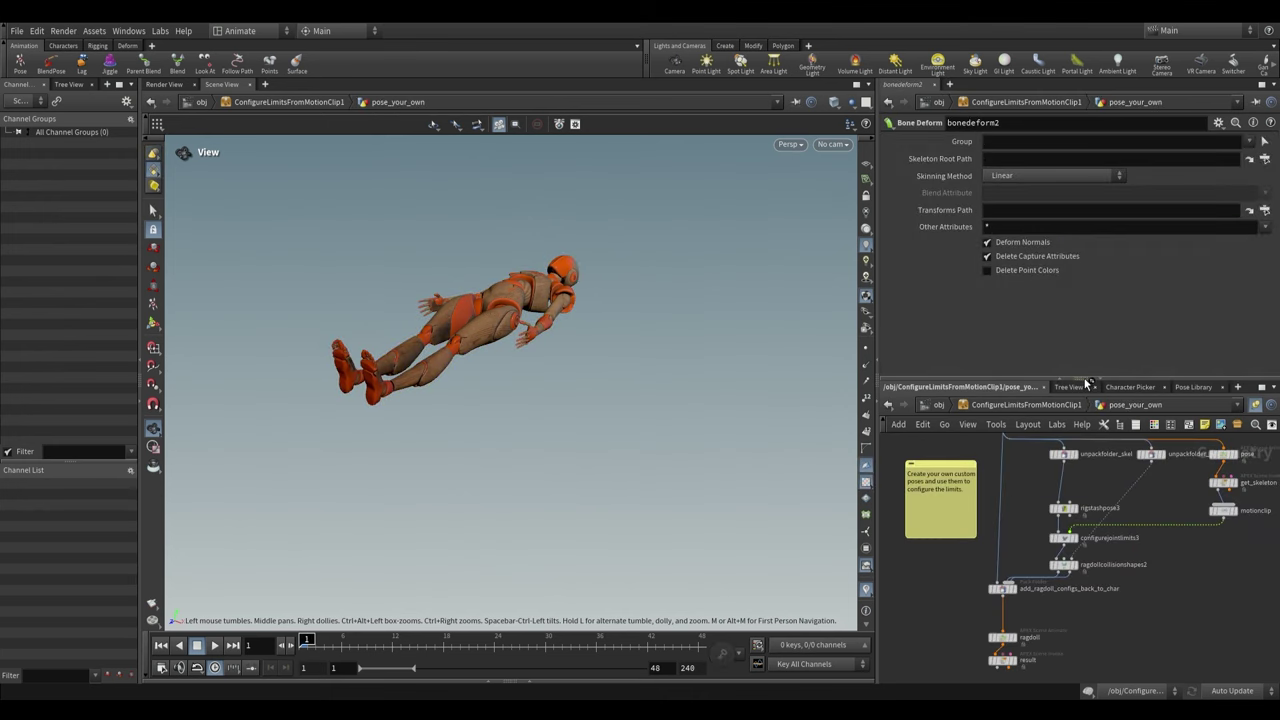
Display the ragdoll APEX Scene Animate node and enter the posing state to inspect the example character
drag(1088, 383, 1088, 325)
scroll(1013, 620, up, 3)
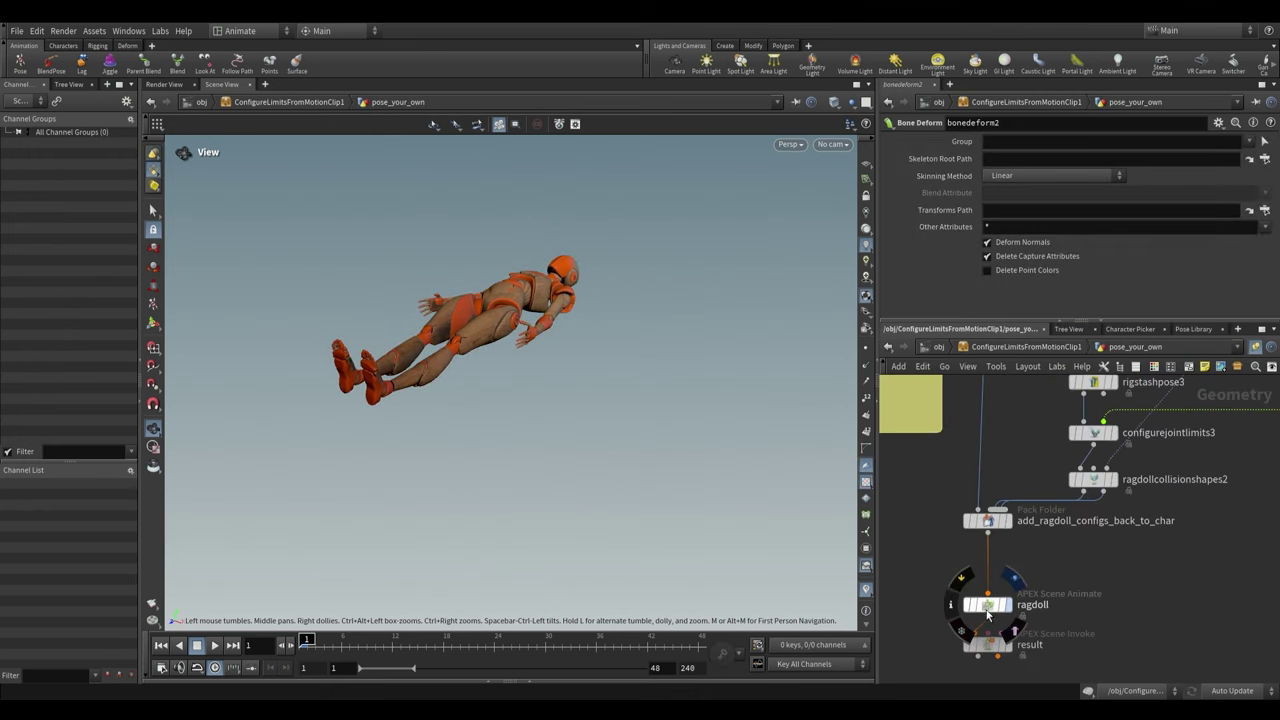
click(1011, 604)
click(154, 305)
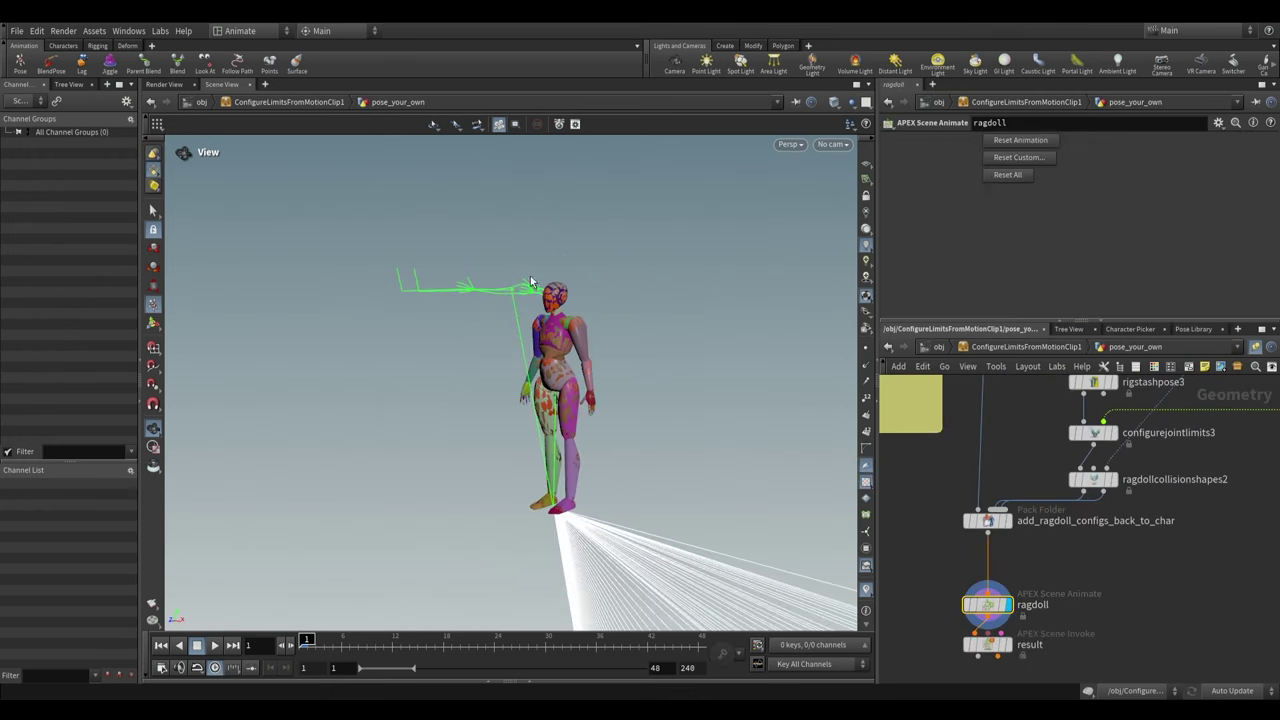
alt+drag(486, 298, 459, 424)
key(Up)
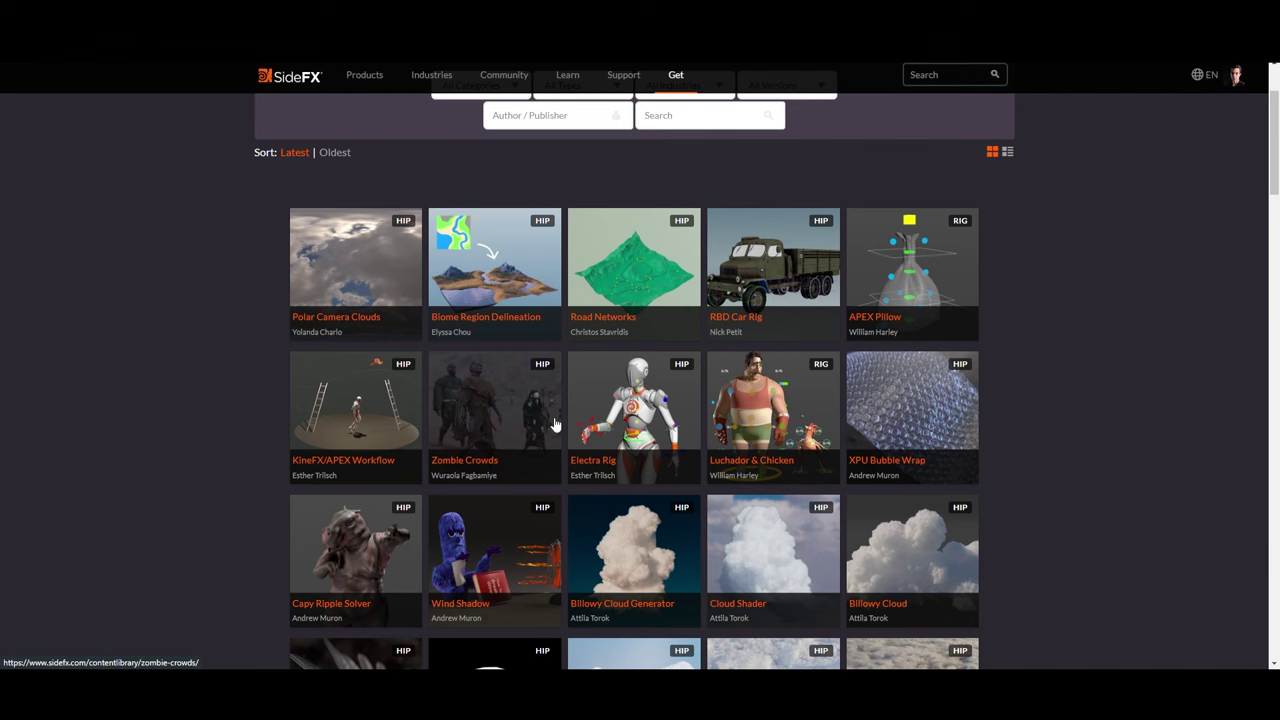
Switch to the SideFX Content Library and view the Electra Rig page and the Luchador & Chicken page with its gallery
scroll(555, 425, down, 1)
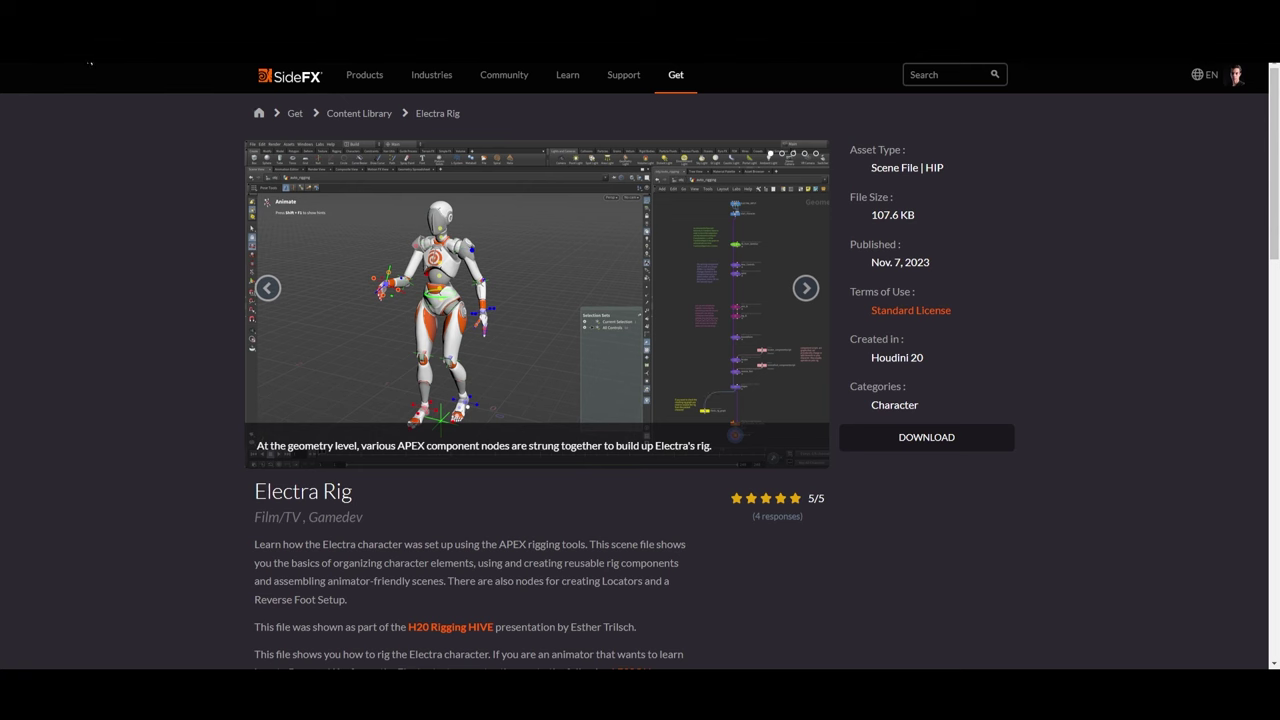
click(88, 58)
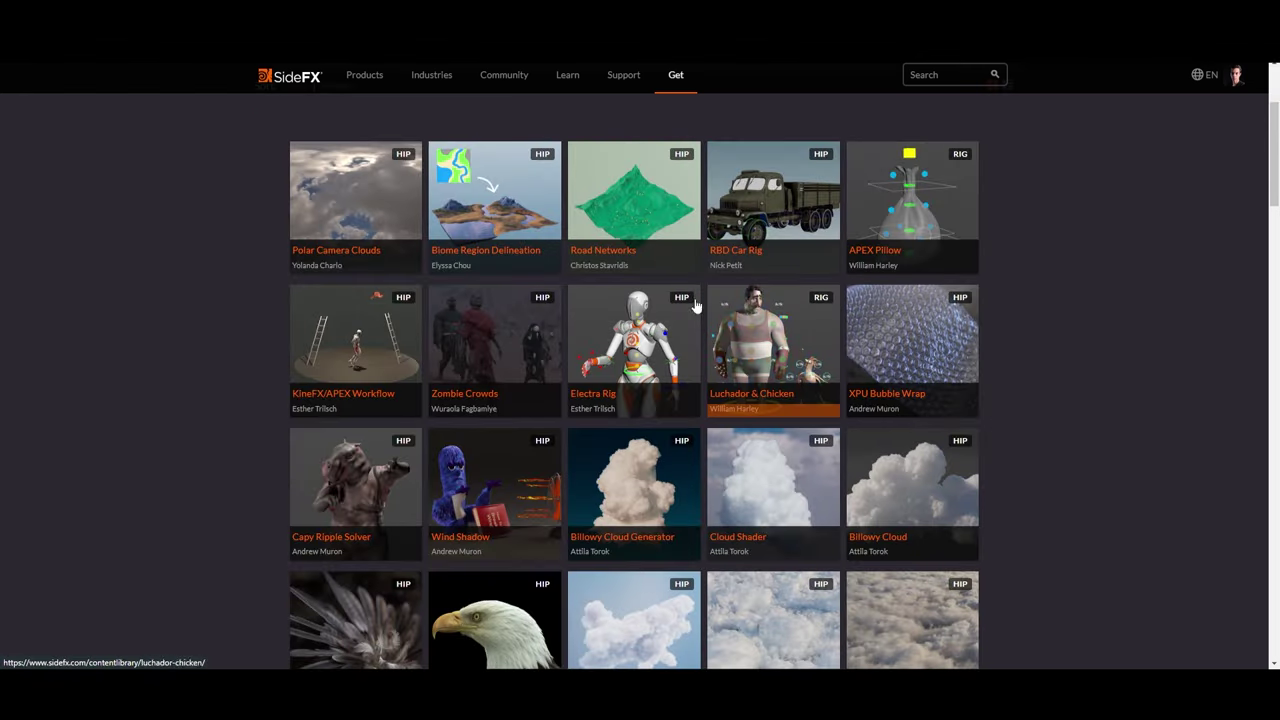
click(782, 382)
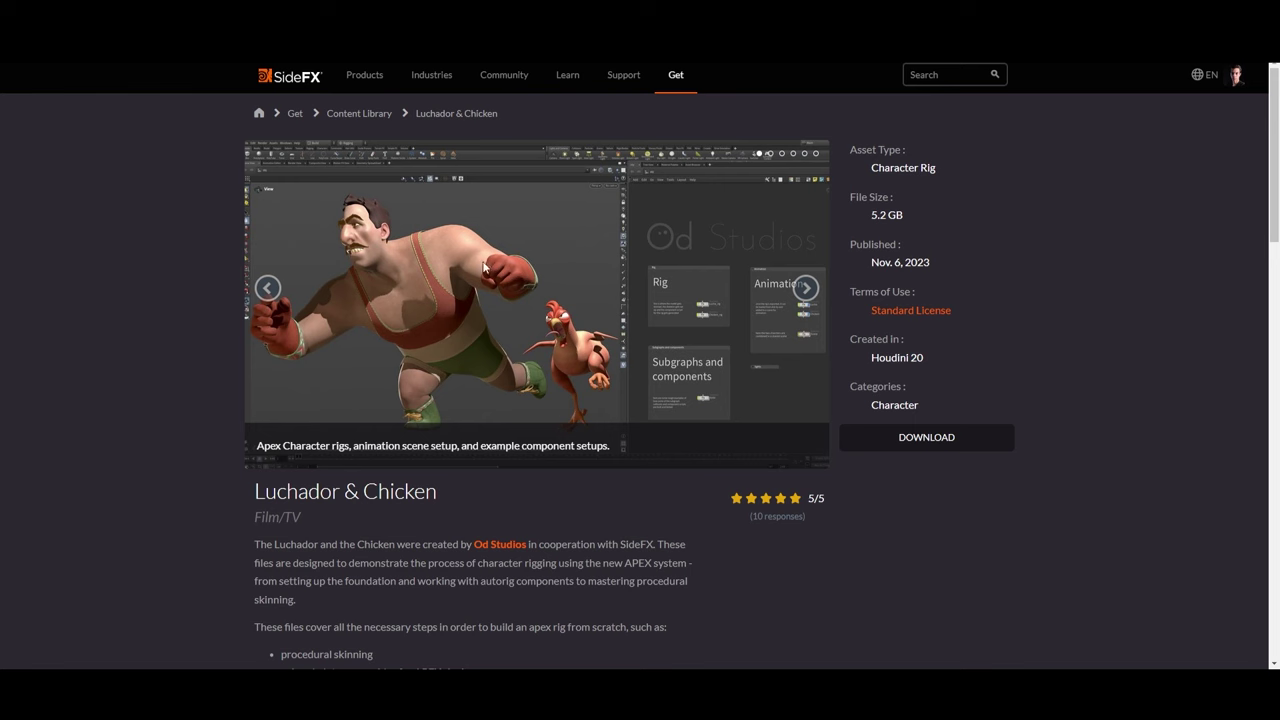
click(806, 292)
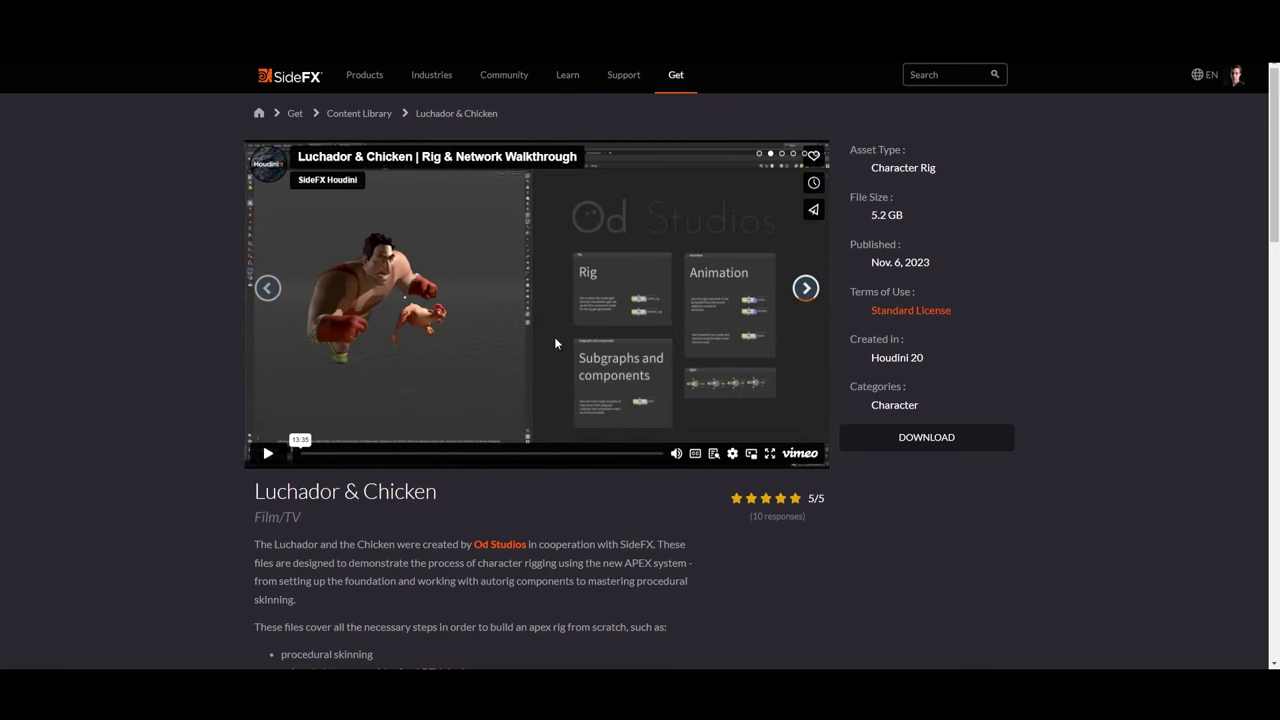
click(270, 289)
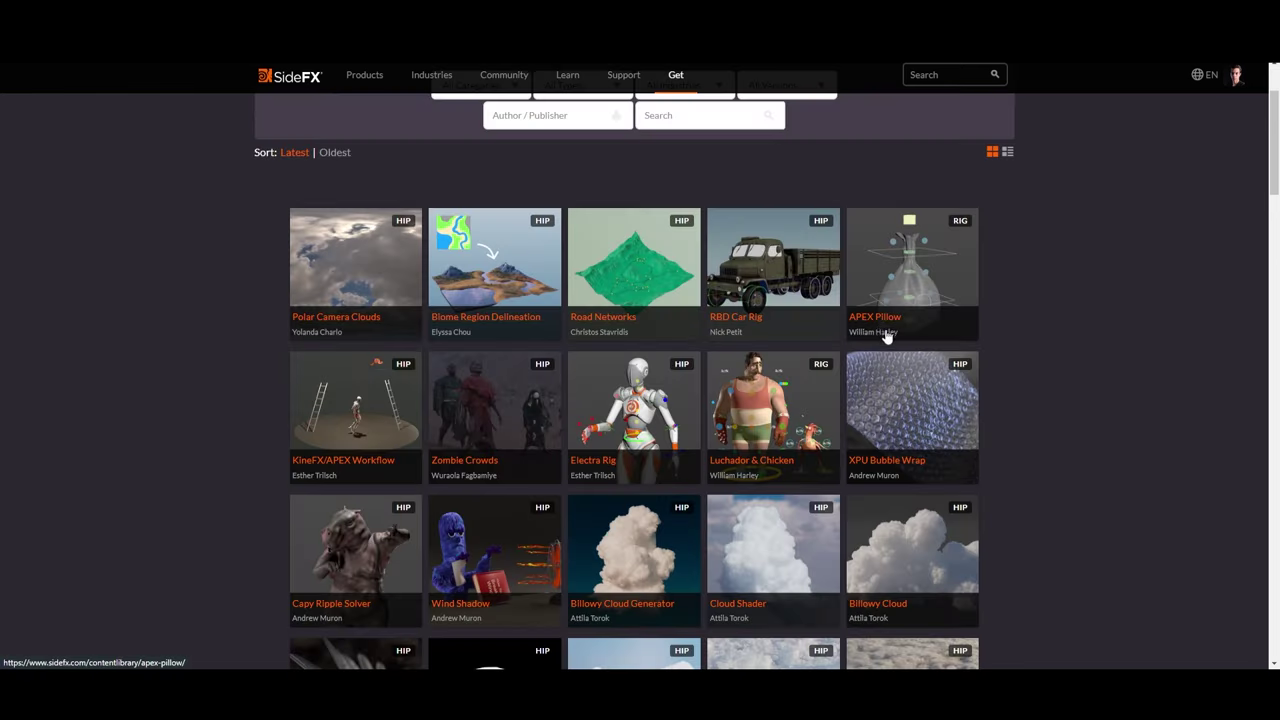